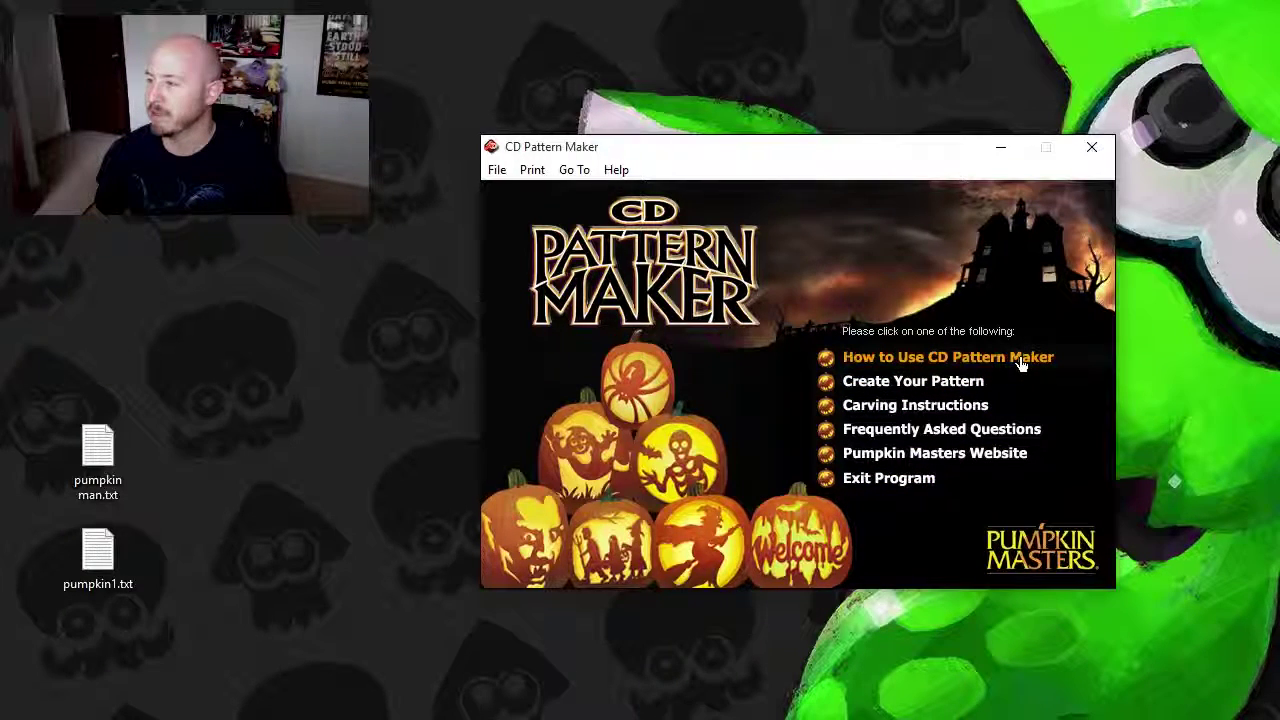
- Open the how-to help guide and read the Pattern Options, Controls and Print topics
click(1020, 360)
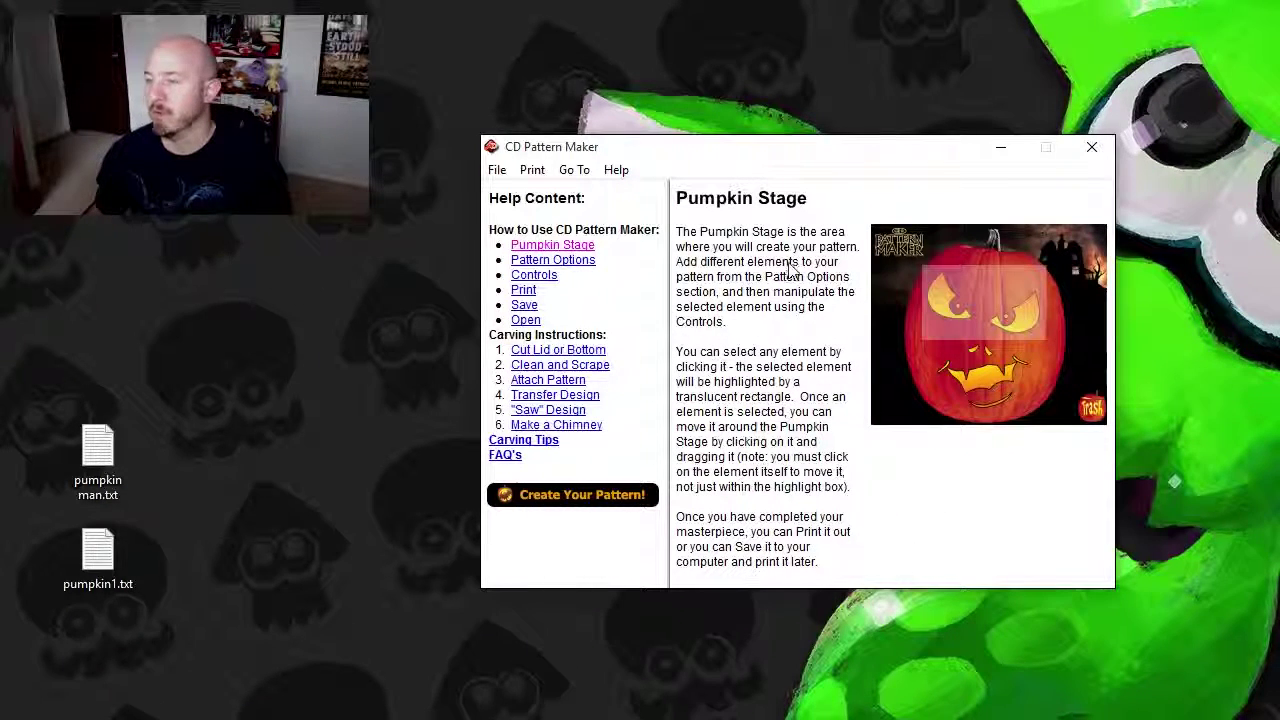
click(540, 260)
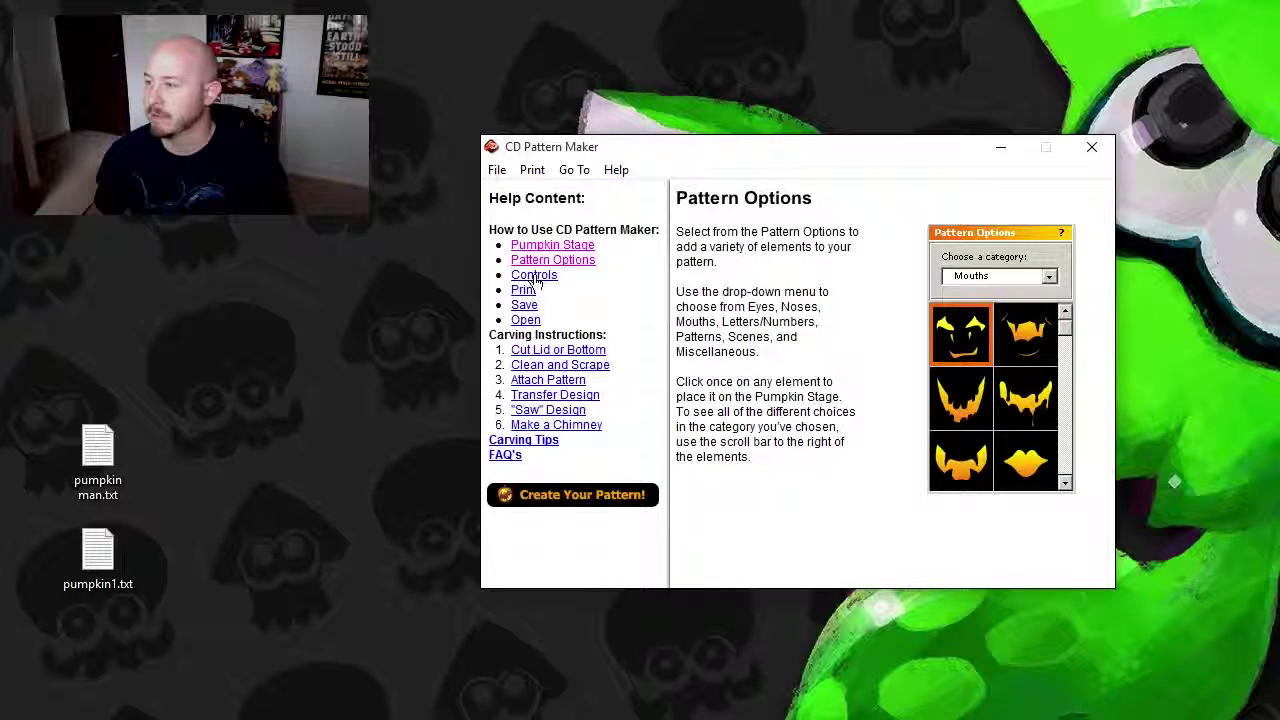
click(535, 276)
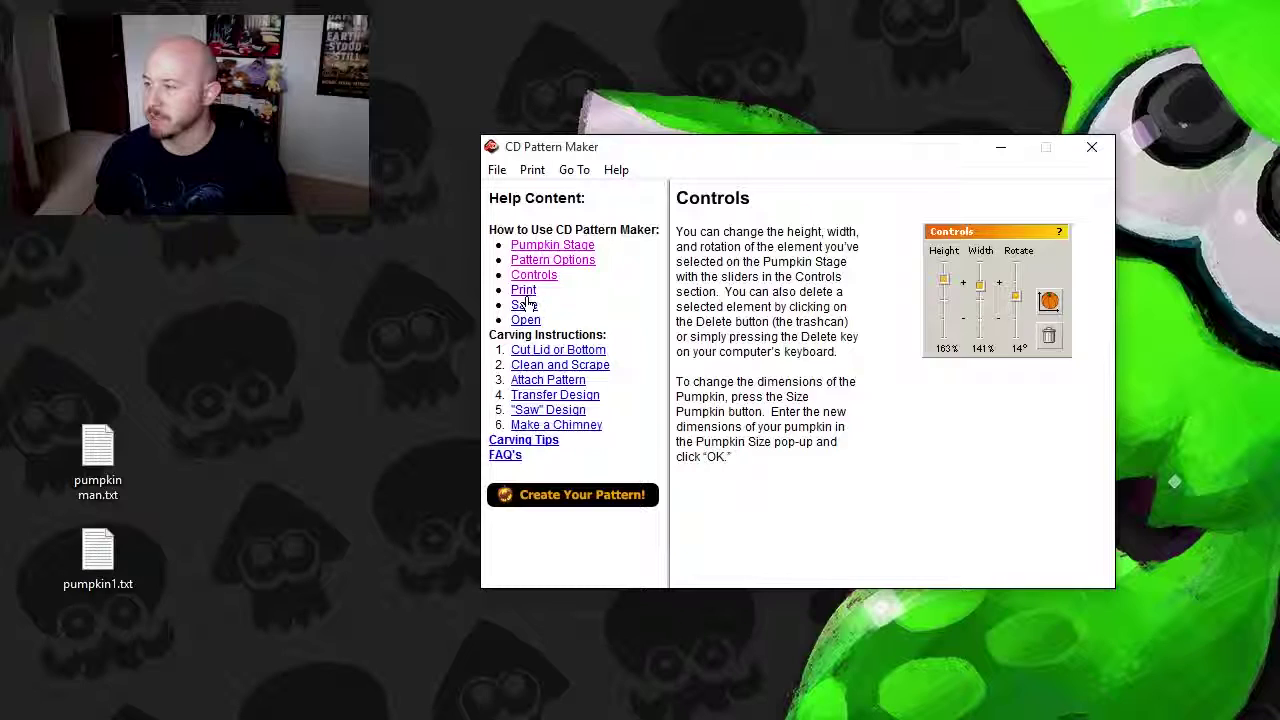
click(523, 290)
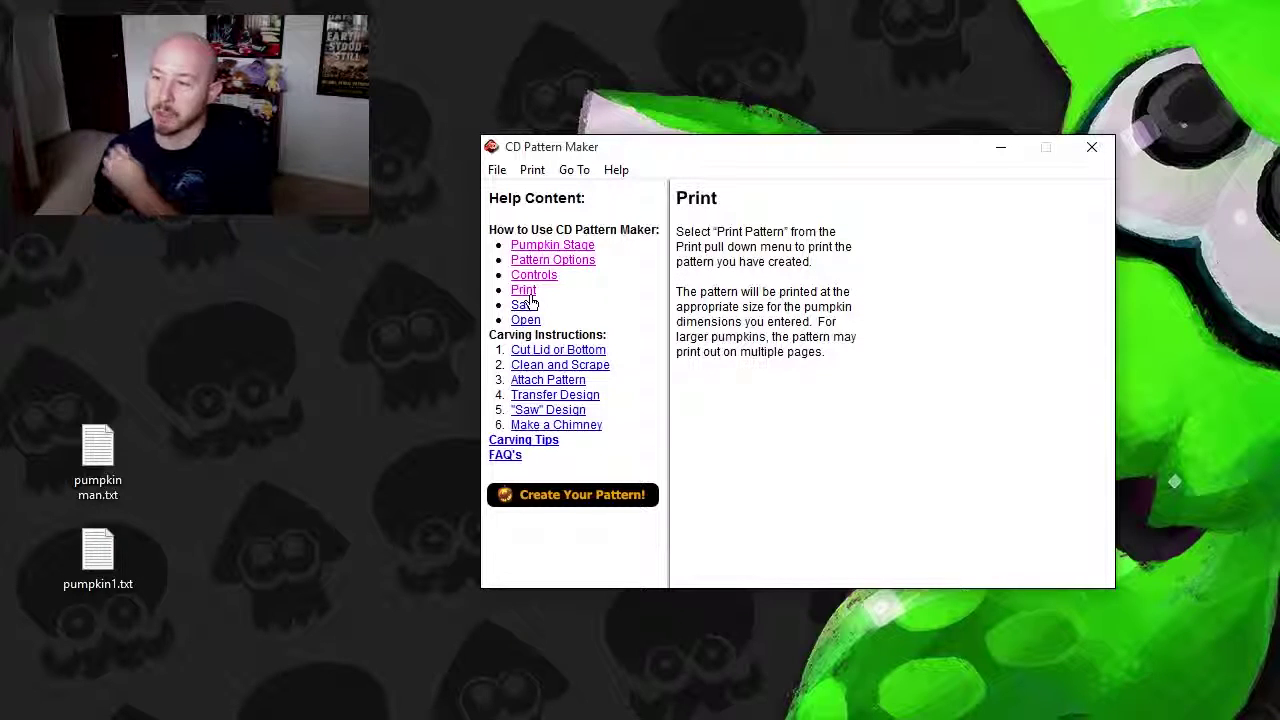
- Revisit Controls and Print, then read the Save, Open and Cut Lid or Bottom help
click(542, 277)
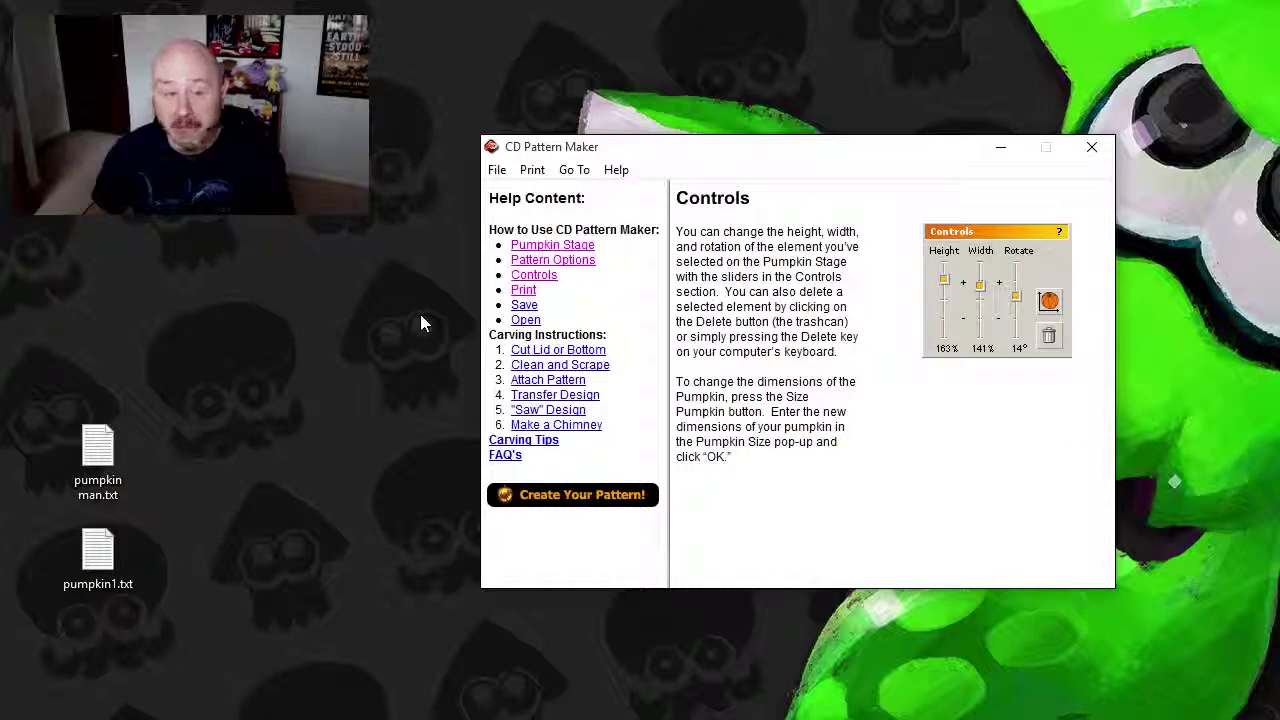
click(524, 291)
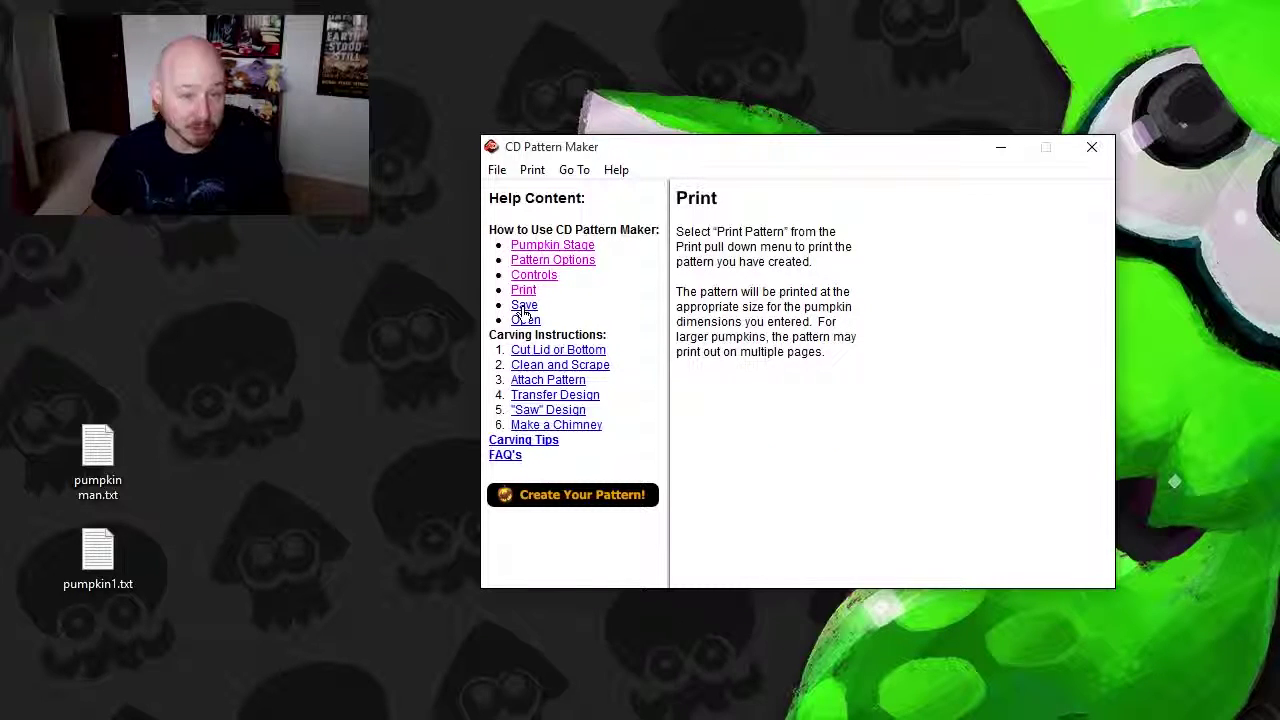
click(520, 306)
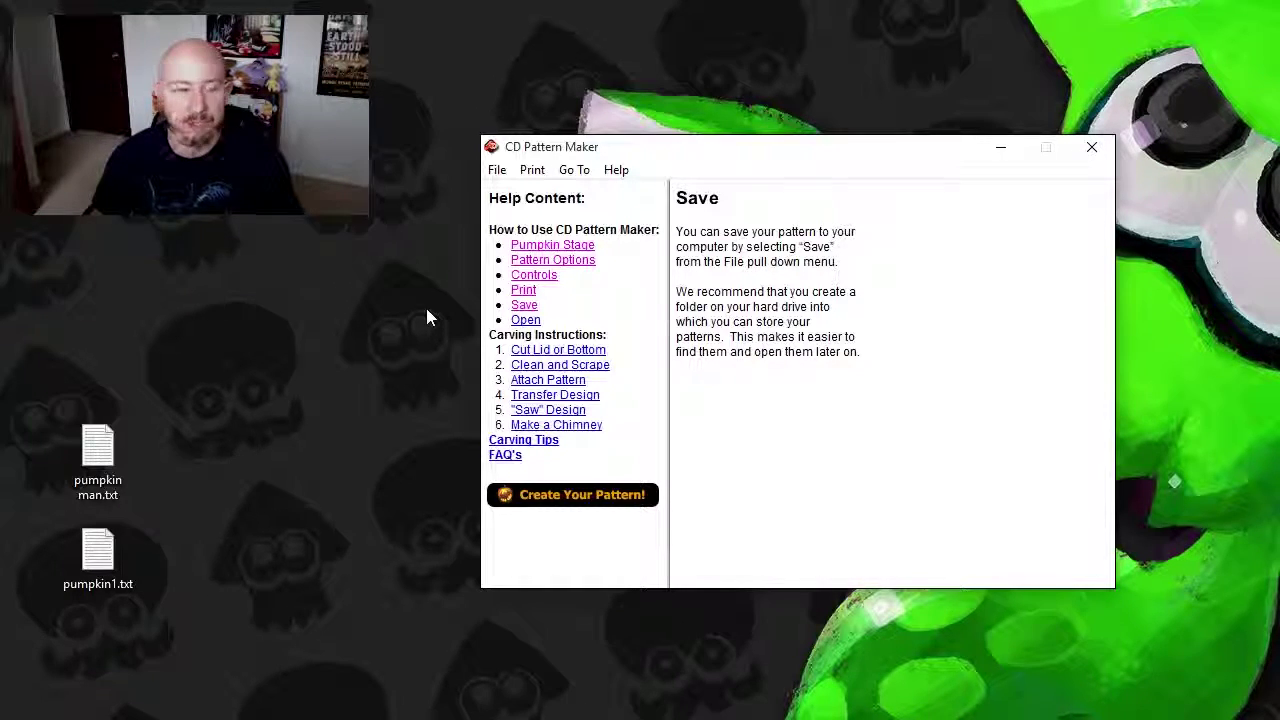
click(525, 321)
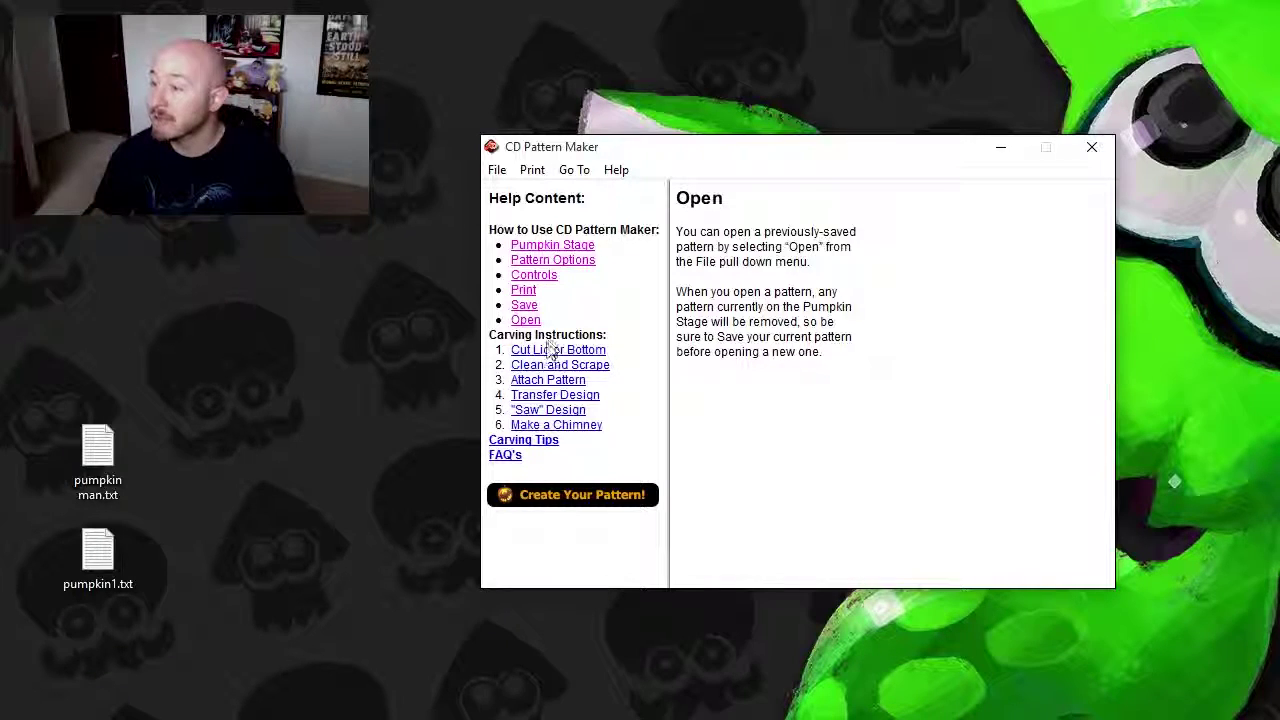
click(568, 352)
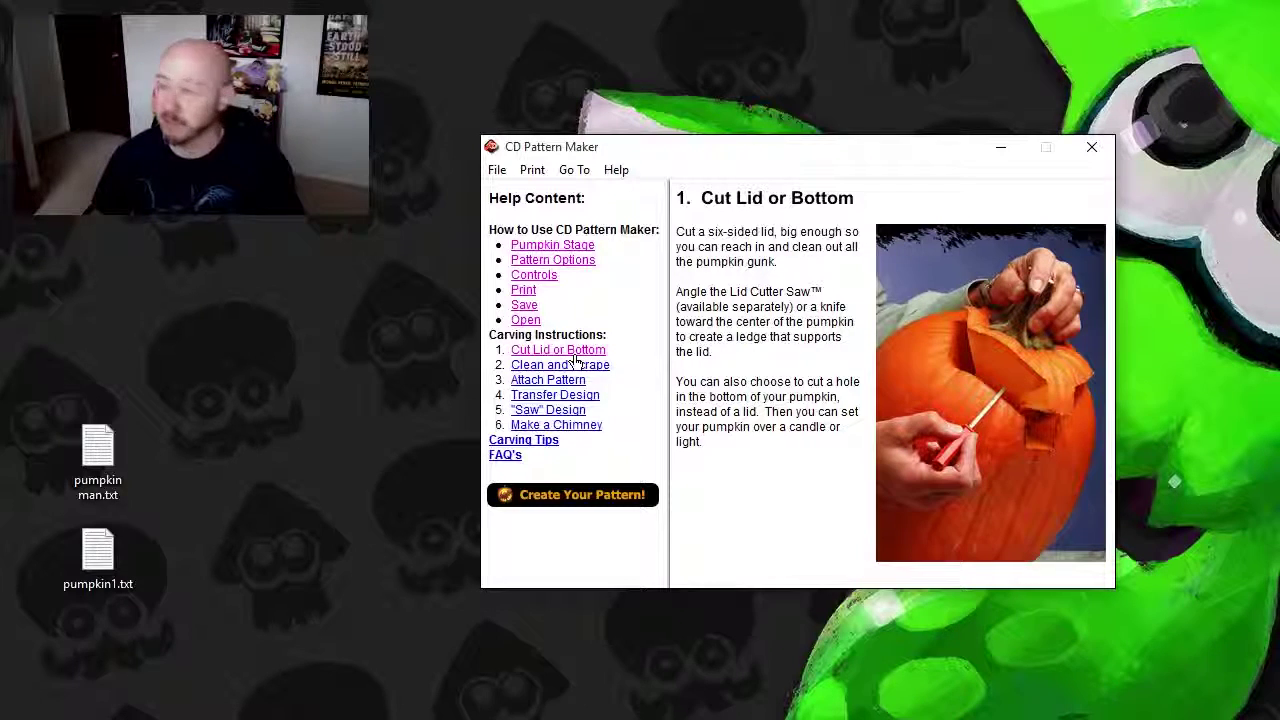
- Read carving steps Clean and Scrape, Attach Pattern, Transfer Design, Saw Design and Make a Chimney
click(538, 366)
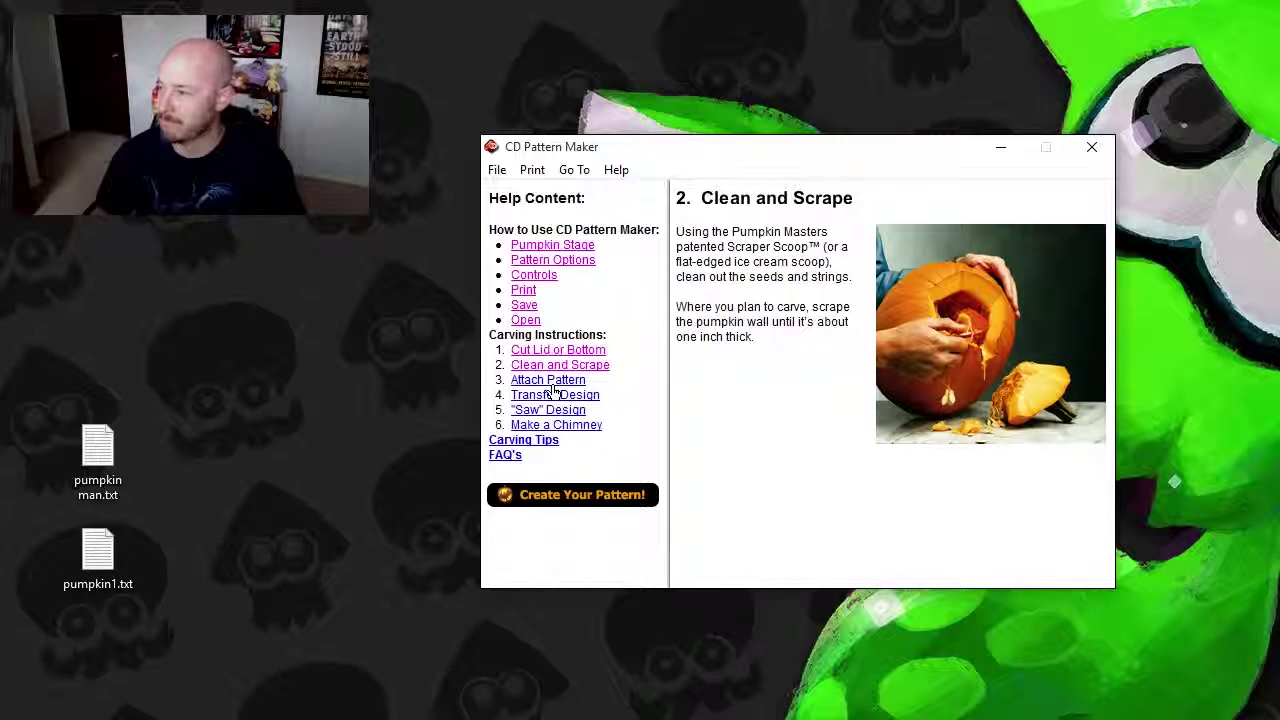
click(552, 383)
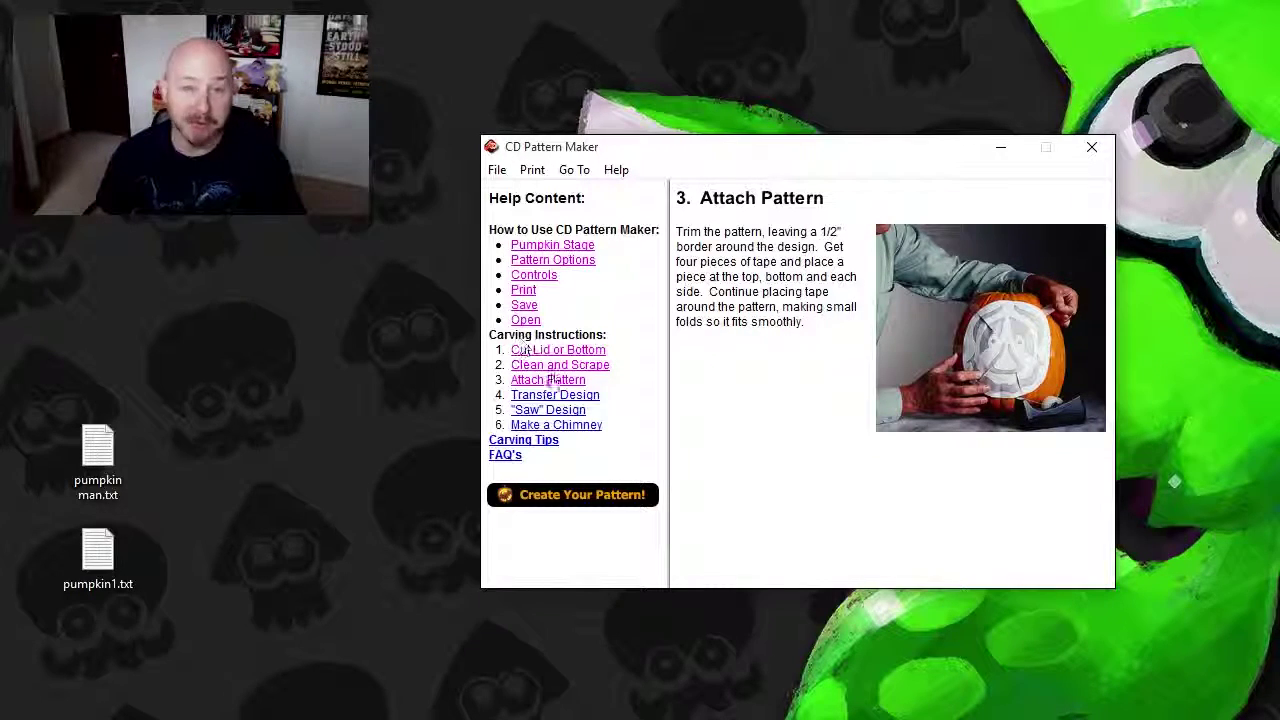
click(567, 395)
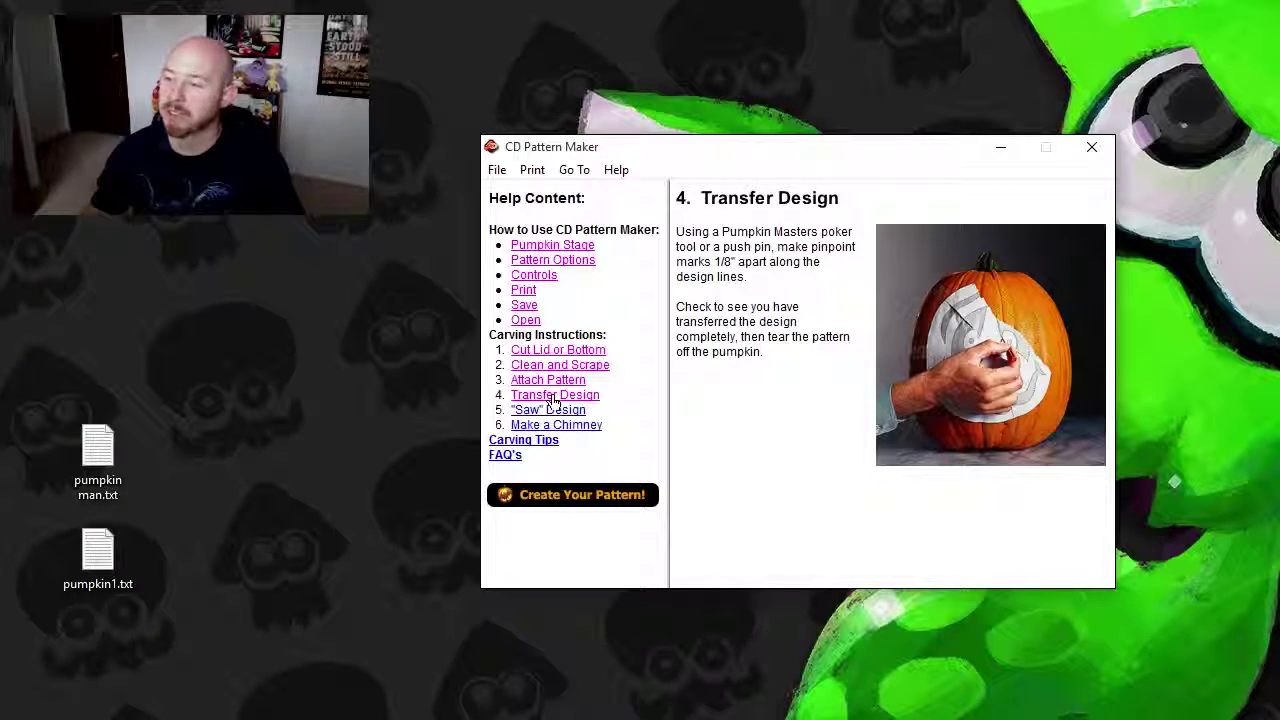
click(546, 411)
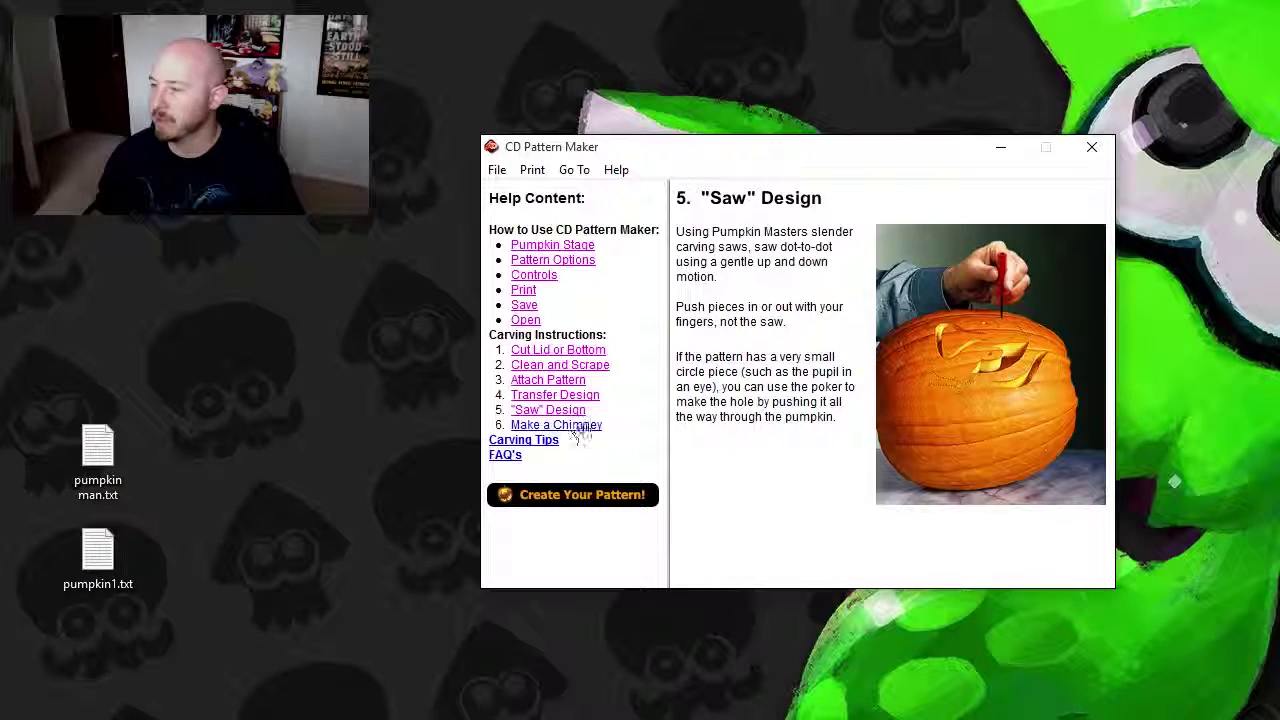
click(555, 425)
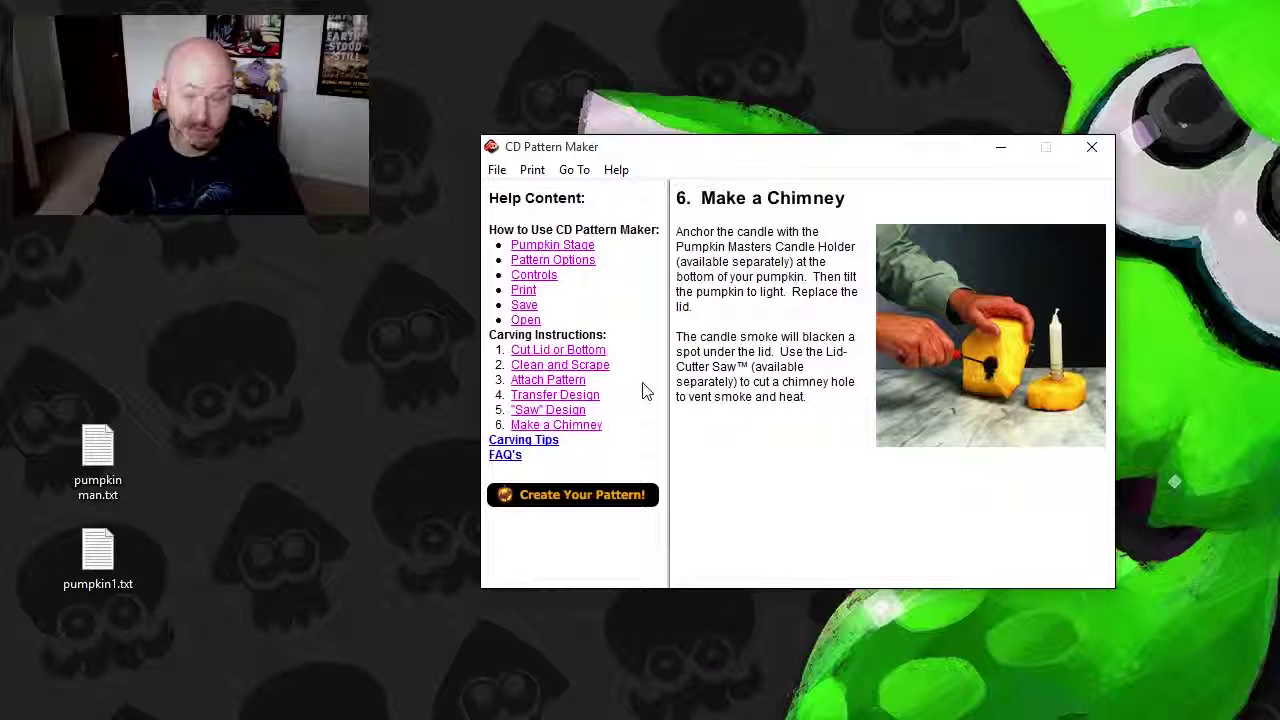
- Open Carving Tips, then the FAQ's page, scrolling down to the blank printed pages answer
click(555, 443)
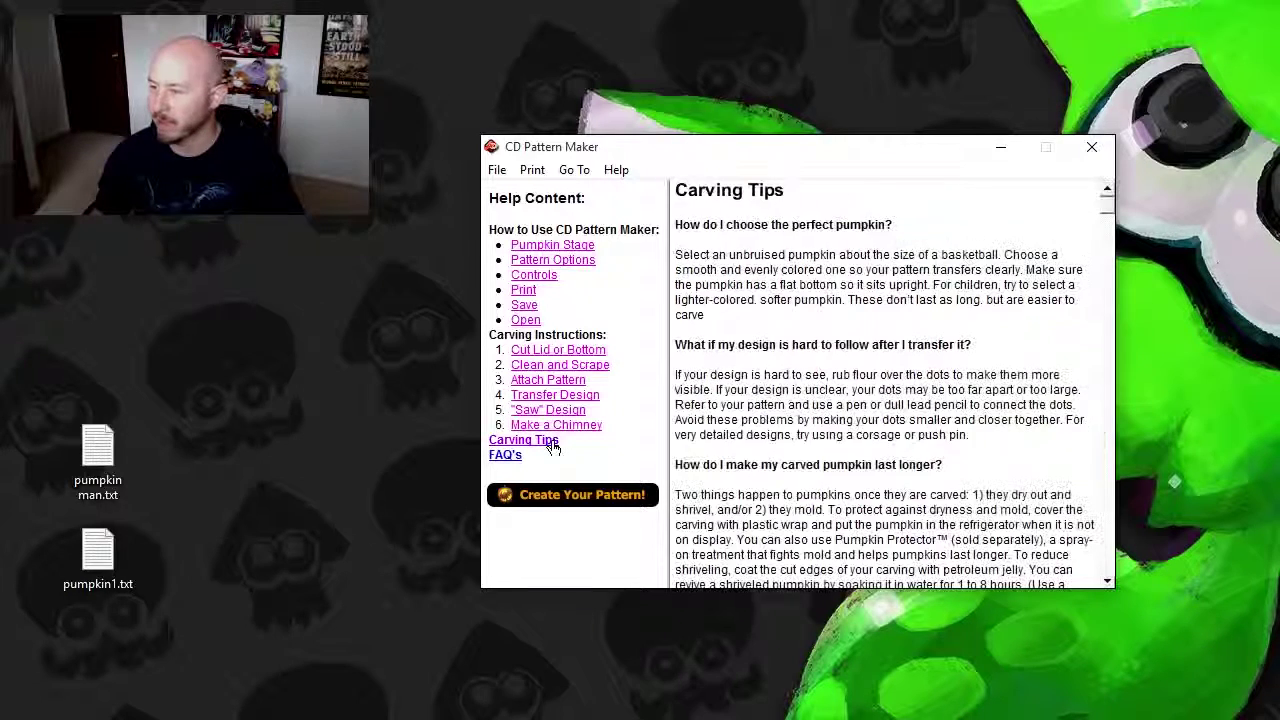
click(505, 455)
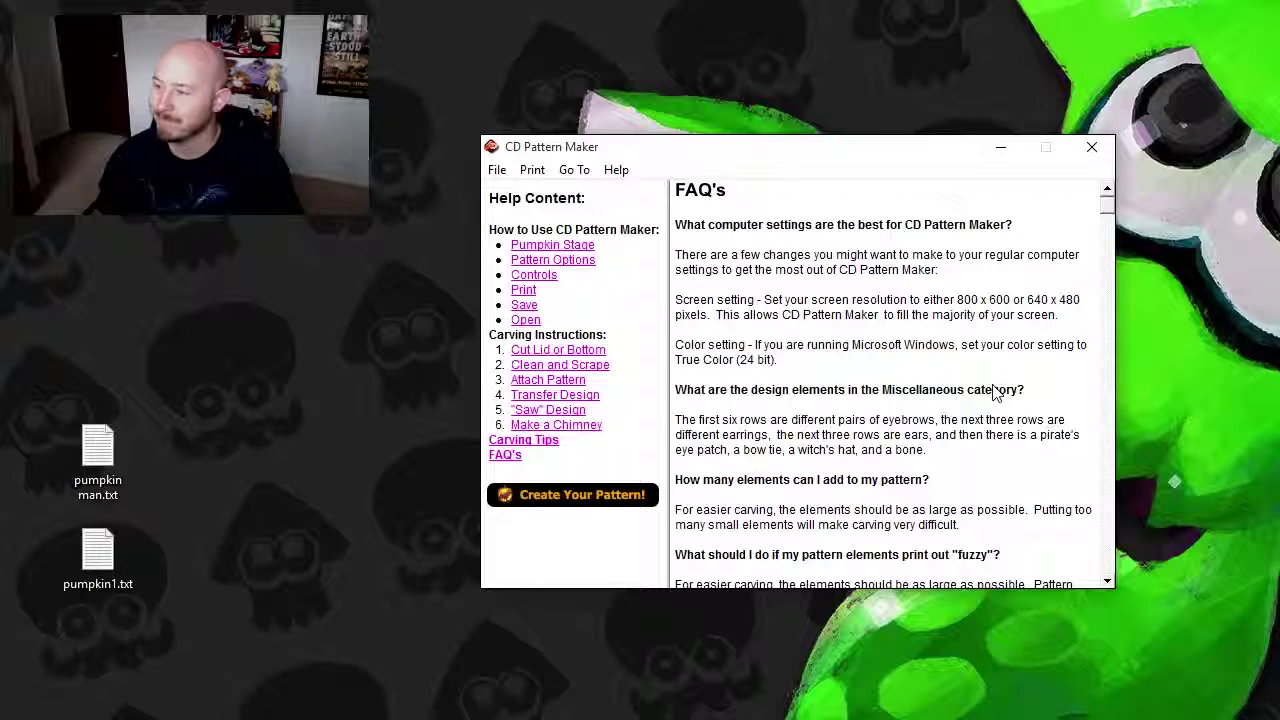
click(1107, 581)
click(1107, 581)
click(1107, 581)
click(1107, 581)
click(1107, 581)
click(1108, 583)
click(1108, 583)
click(1108, 583)
click(1108, 582)
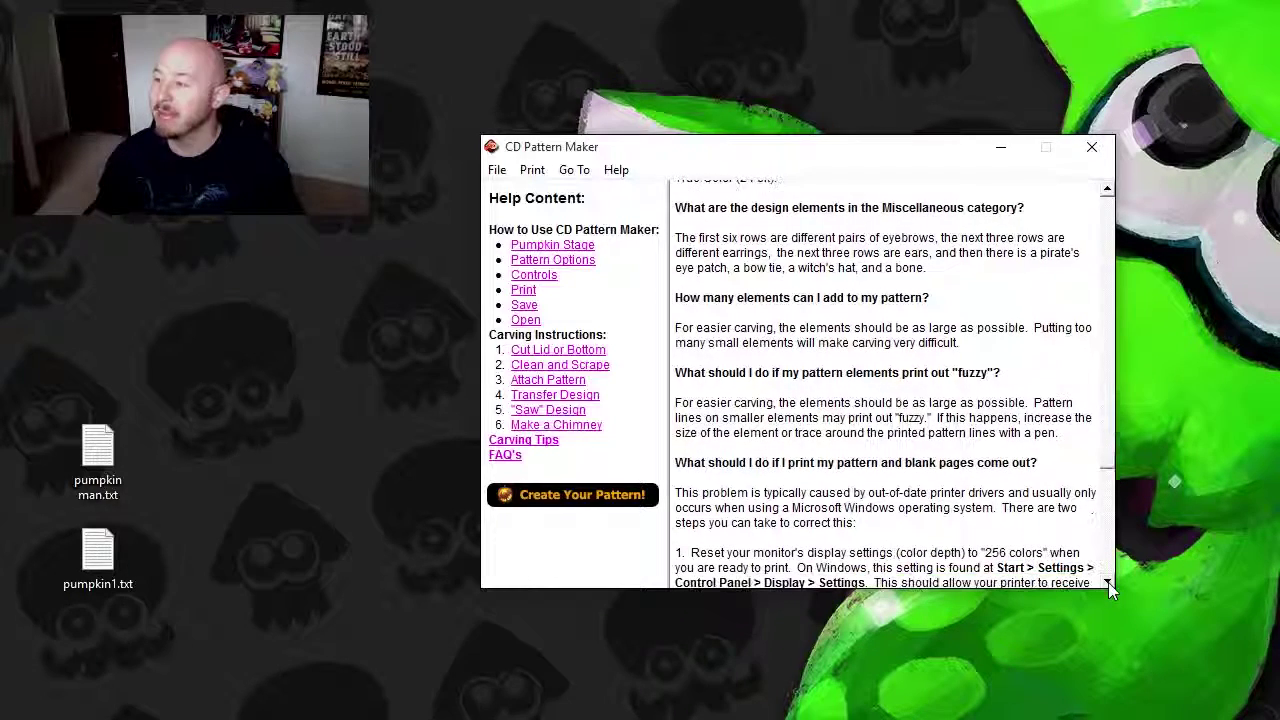
click(1108, 582)
click(1108, 582)
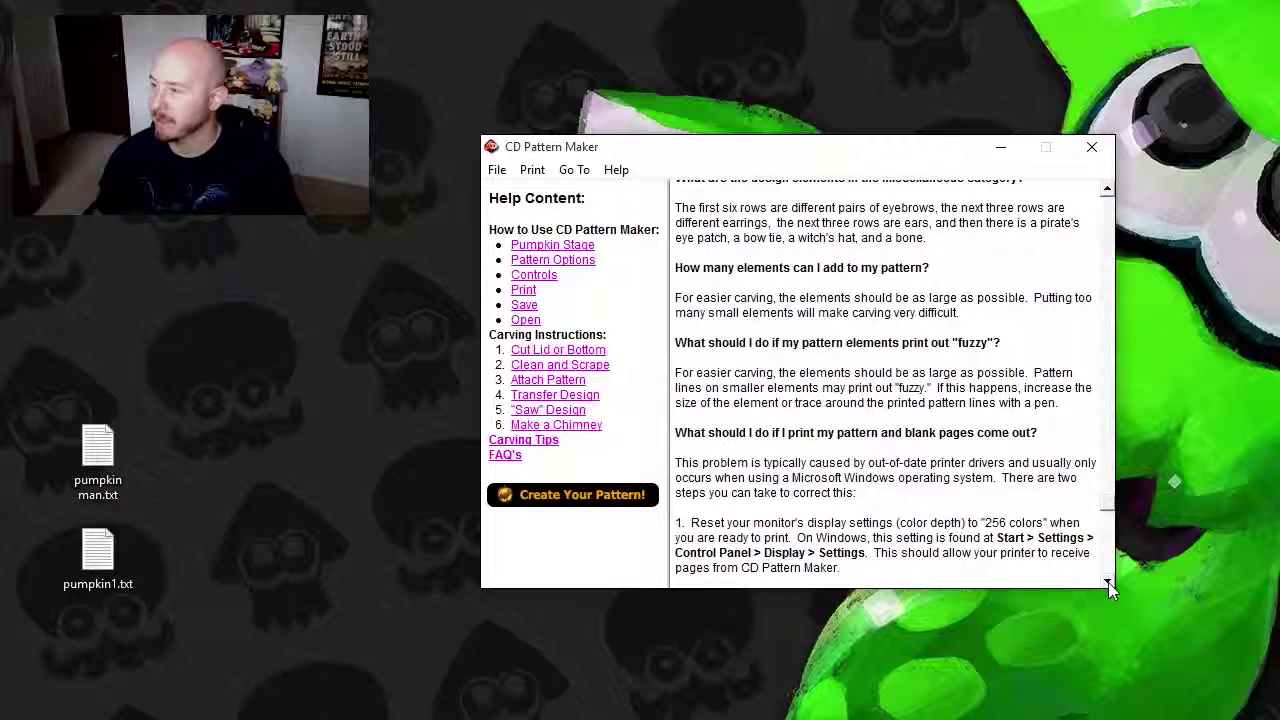
click(1108, 582)
click(1108, 582)
click(1108, 582)
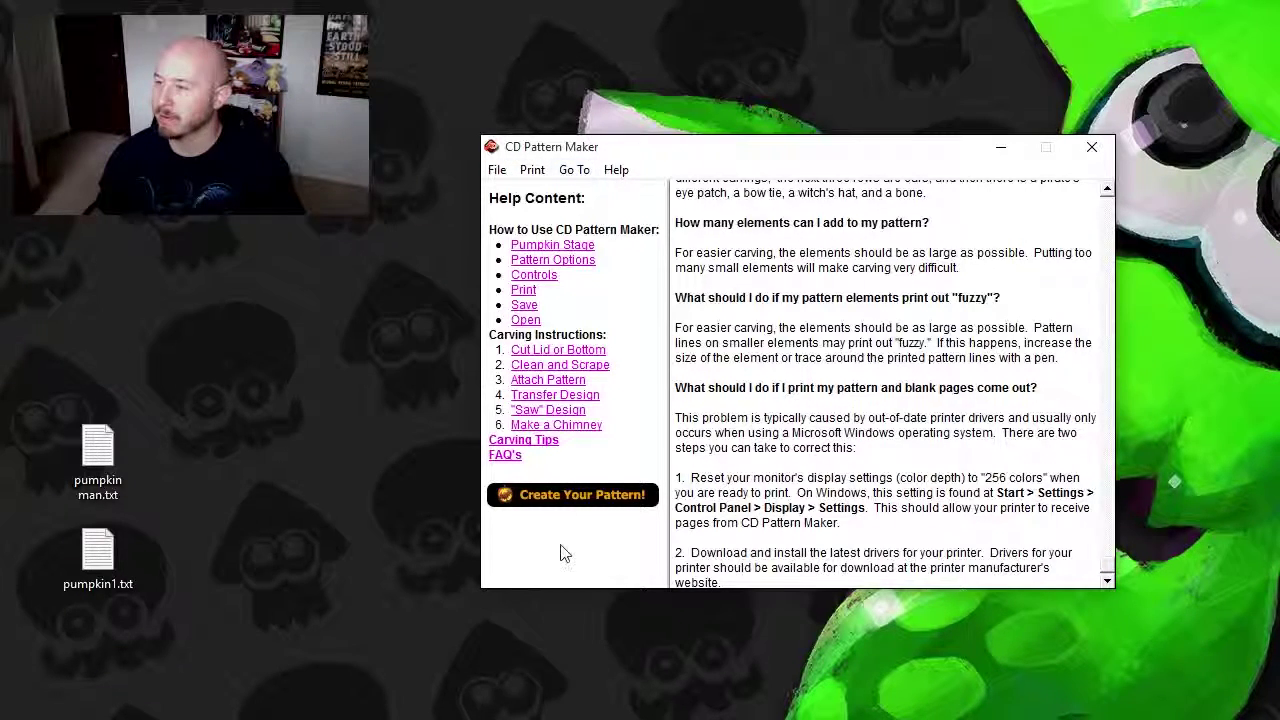
- Start a new pattern on a 13 × 10 inch pumpkin and accept the large pumpkin warning
click(618, 494)
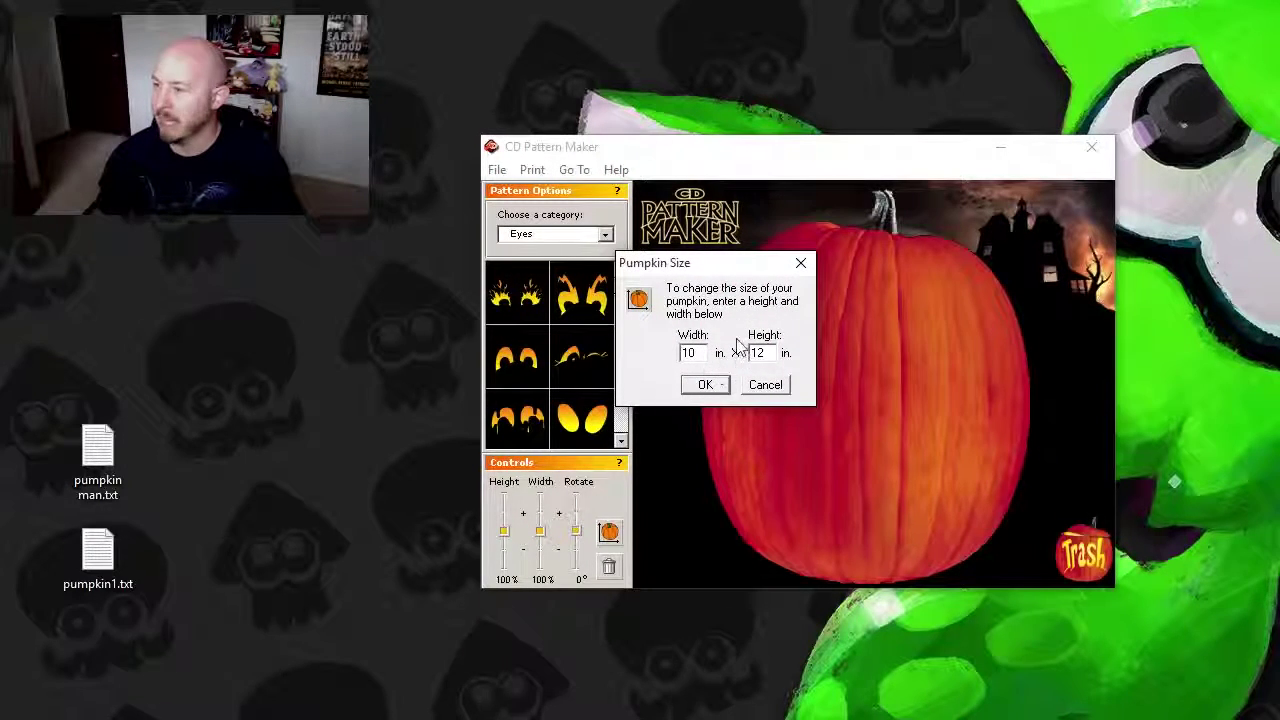
drag(716, 274, 810, 270)
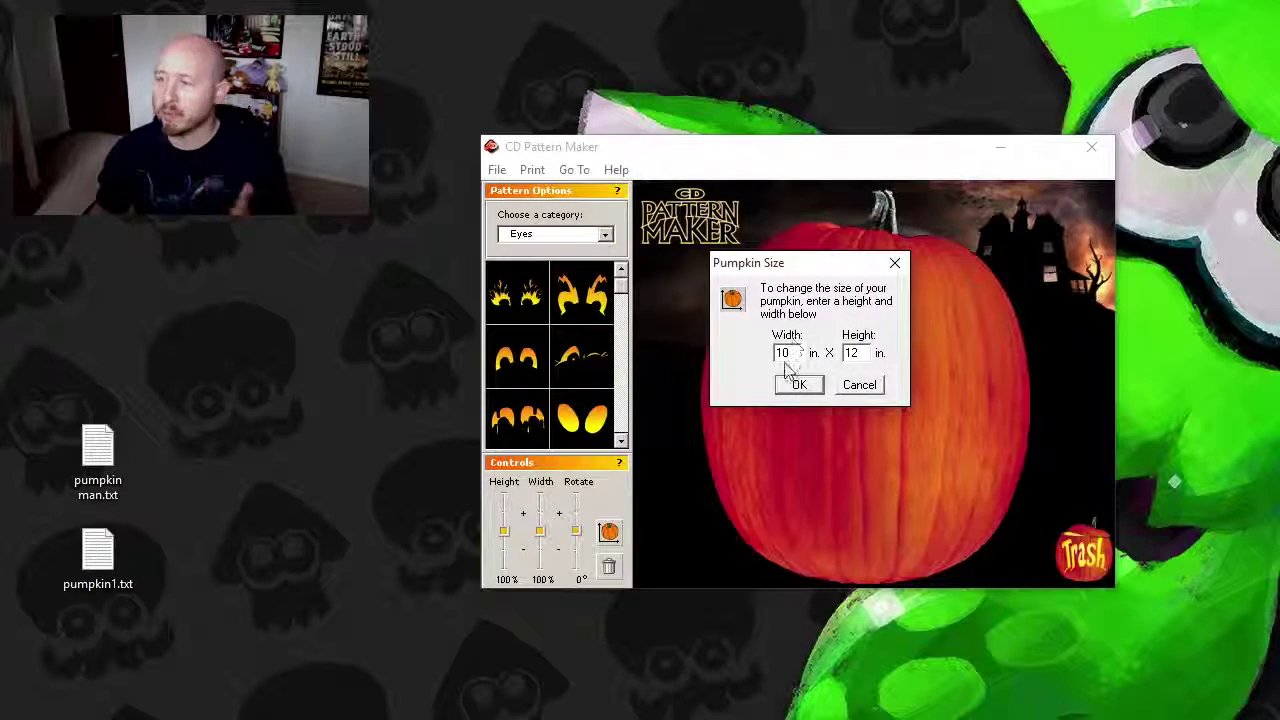
drag(792, 354, 750, 352)
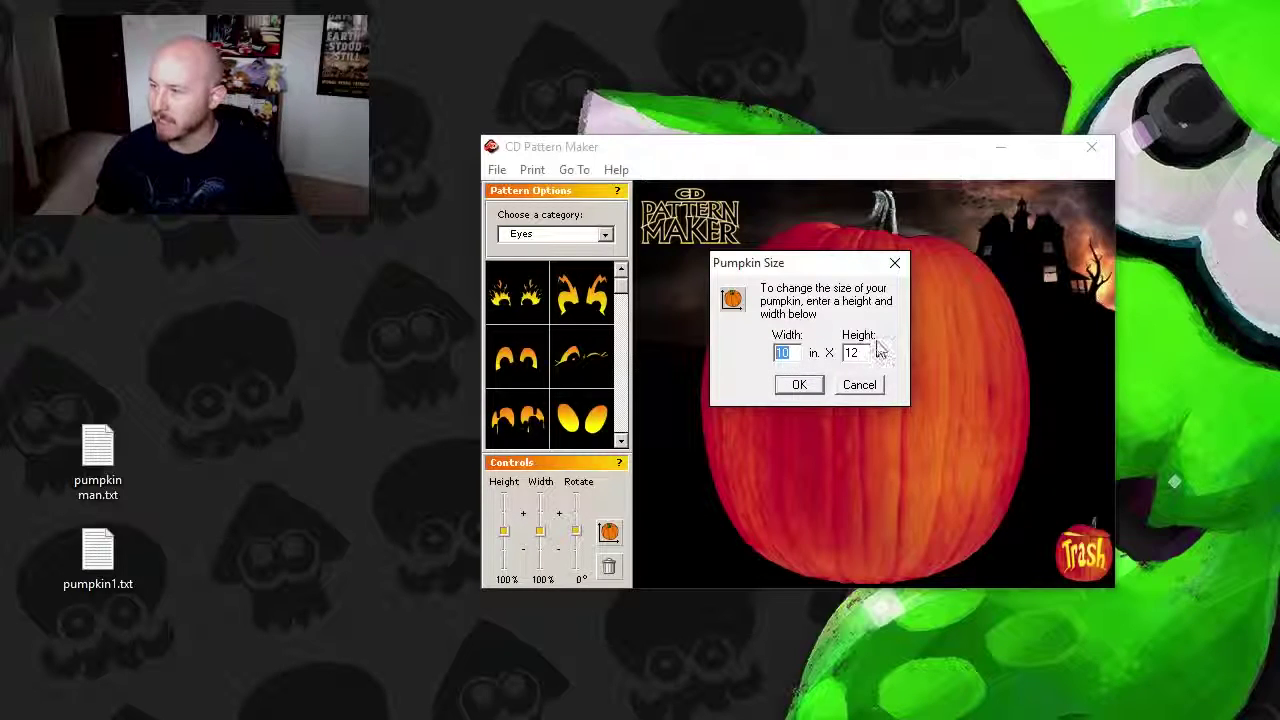
text(13)
key(Tab)
text(10)
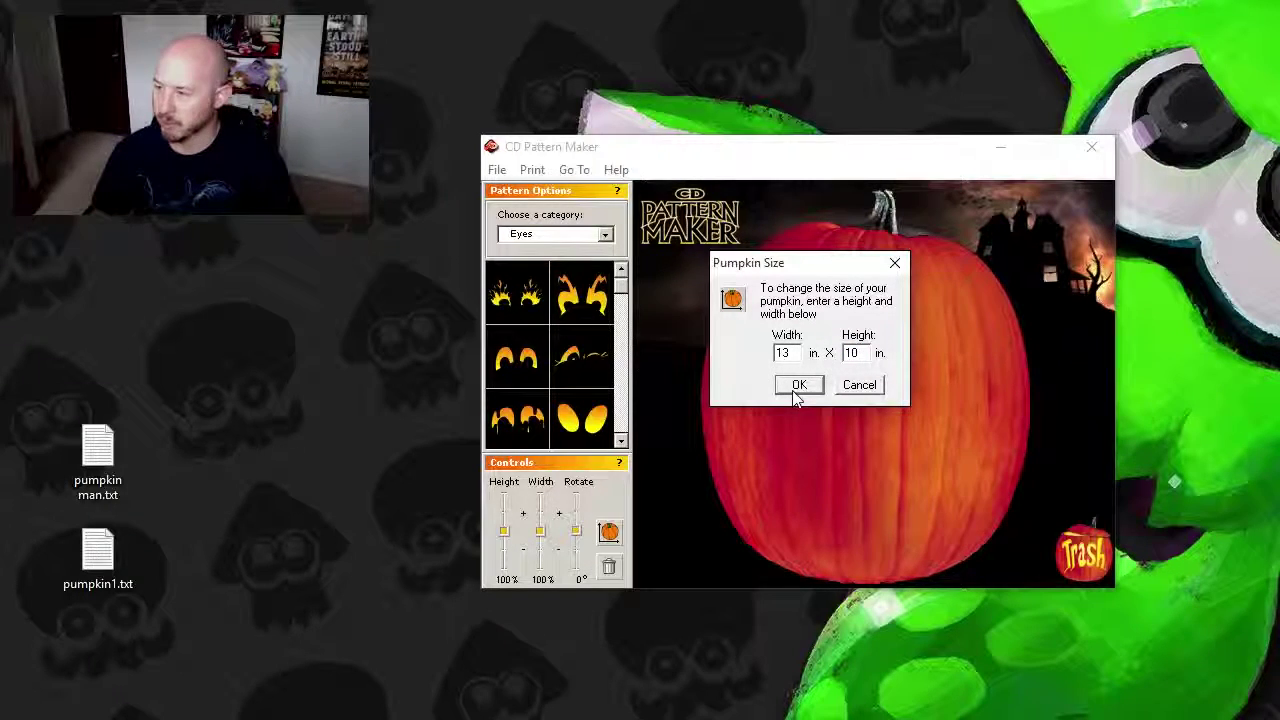
click(797, 390)
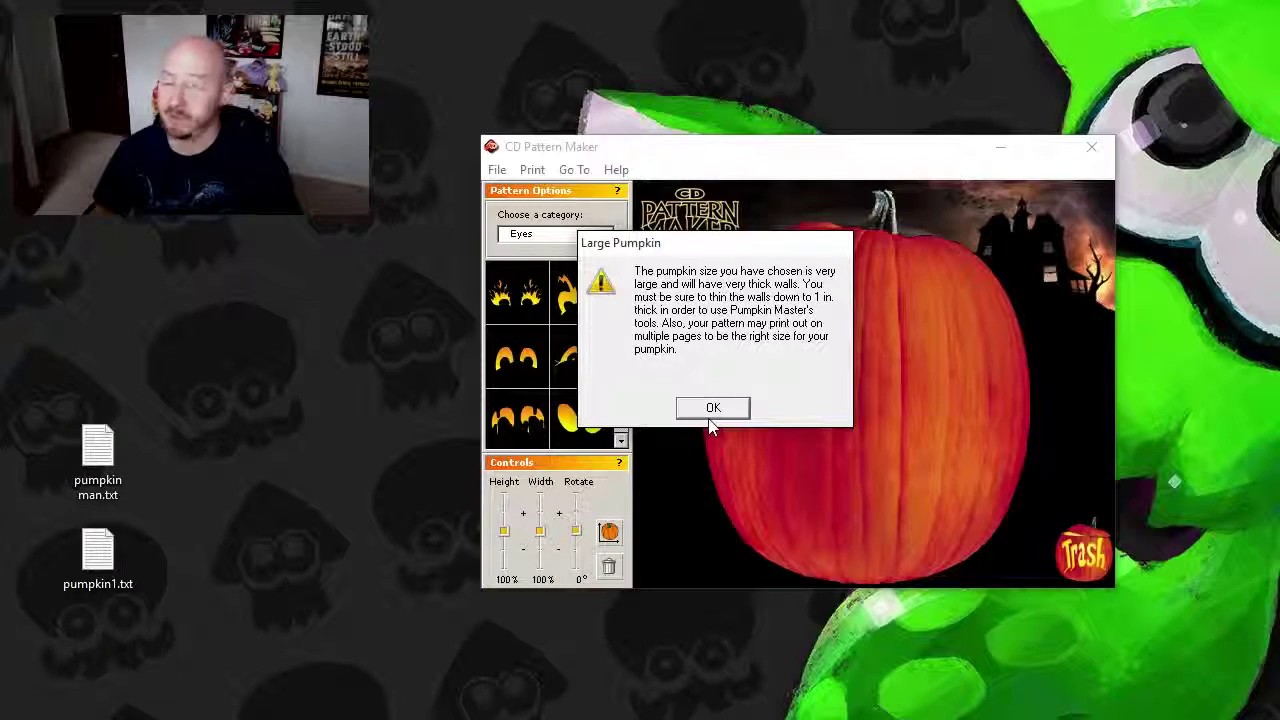
click(701, 413)
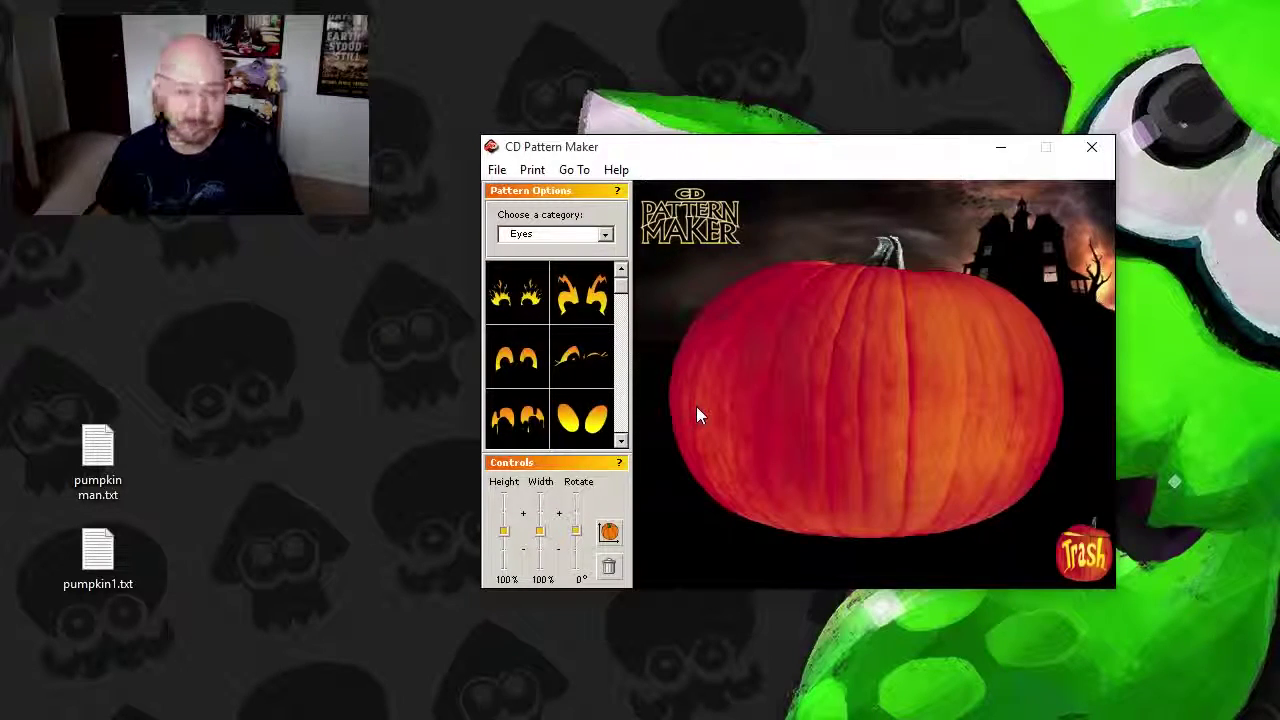
- Return to the help screen via Go To and start a new pattern at the default 10 × 12 inches
click(572, 170)
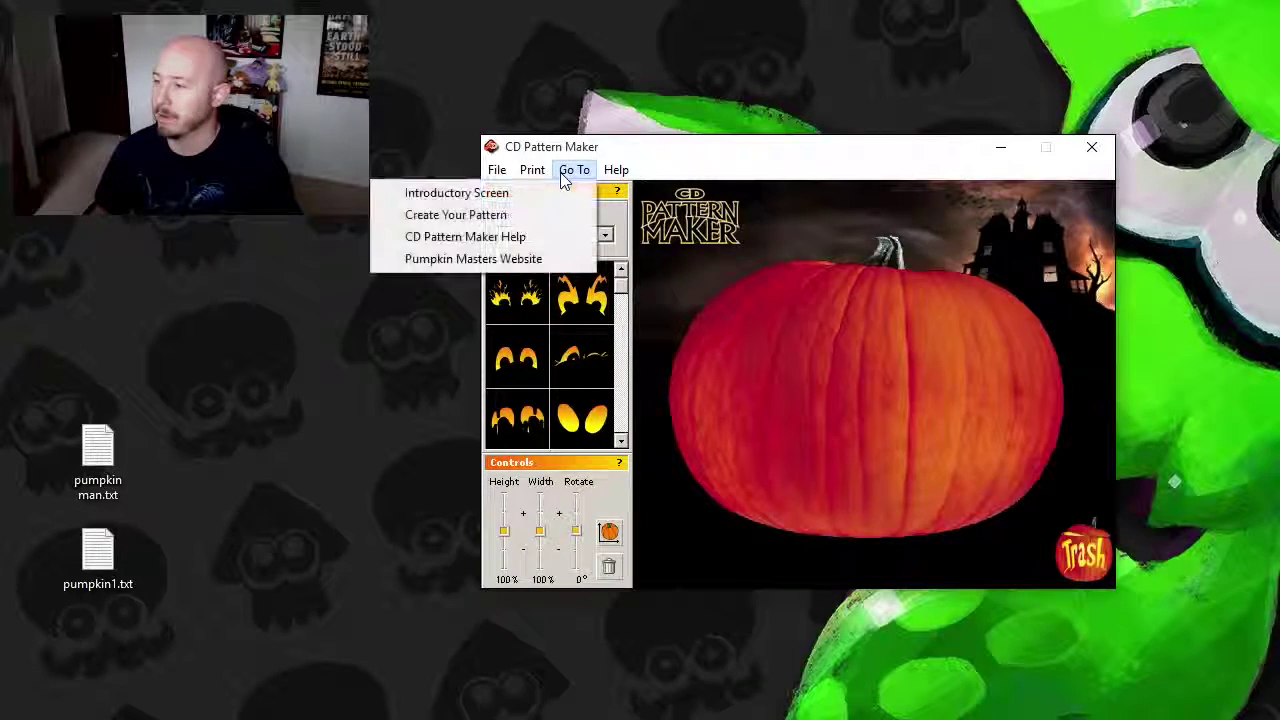
click(520, 214)
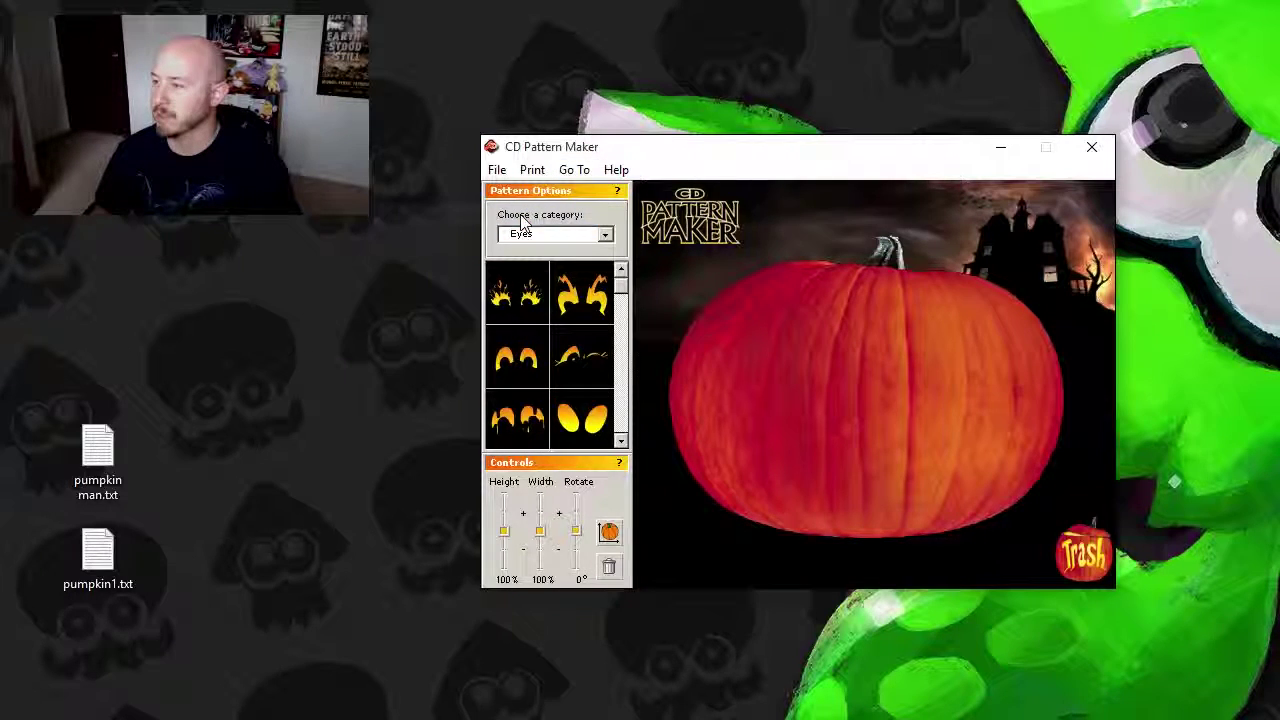
click(574, 170)
click(520, 238)
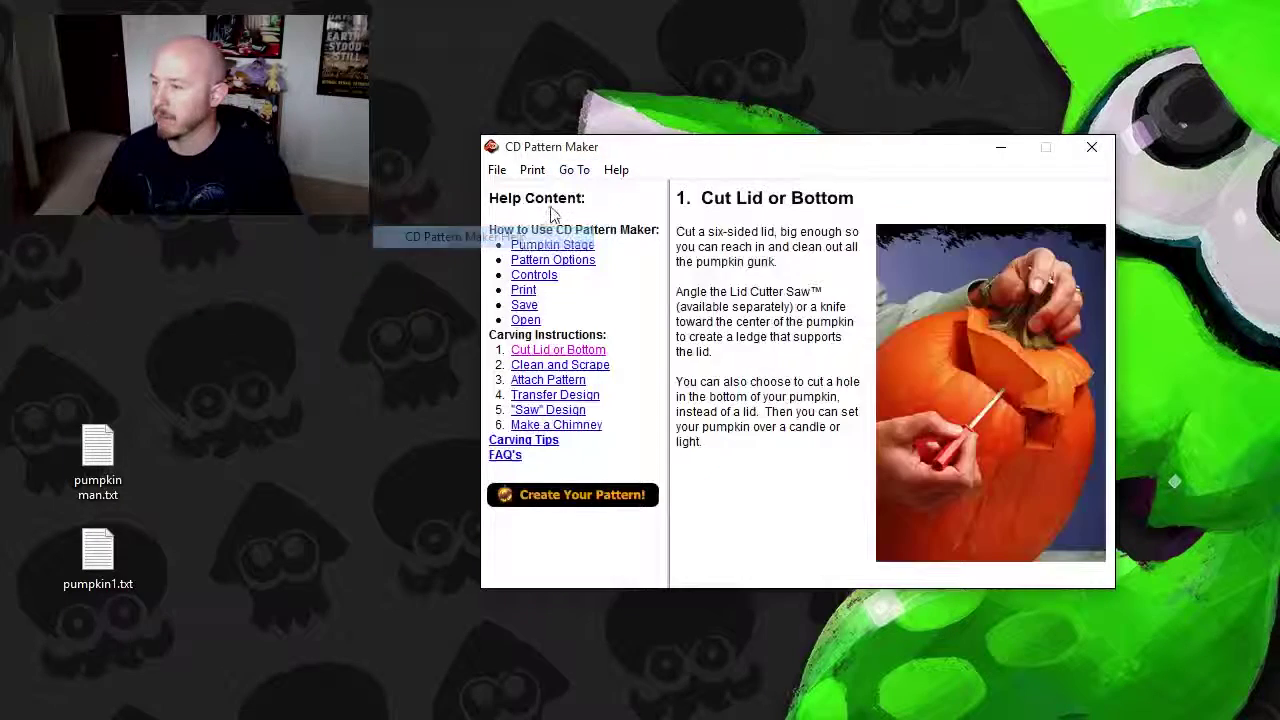
click(562, 490)
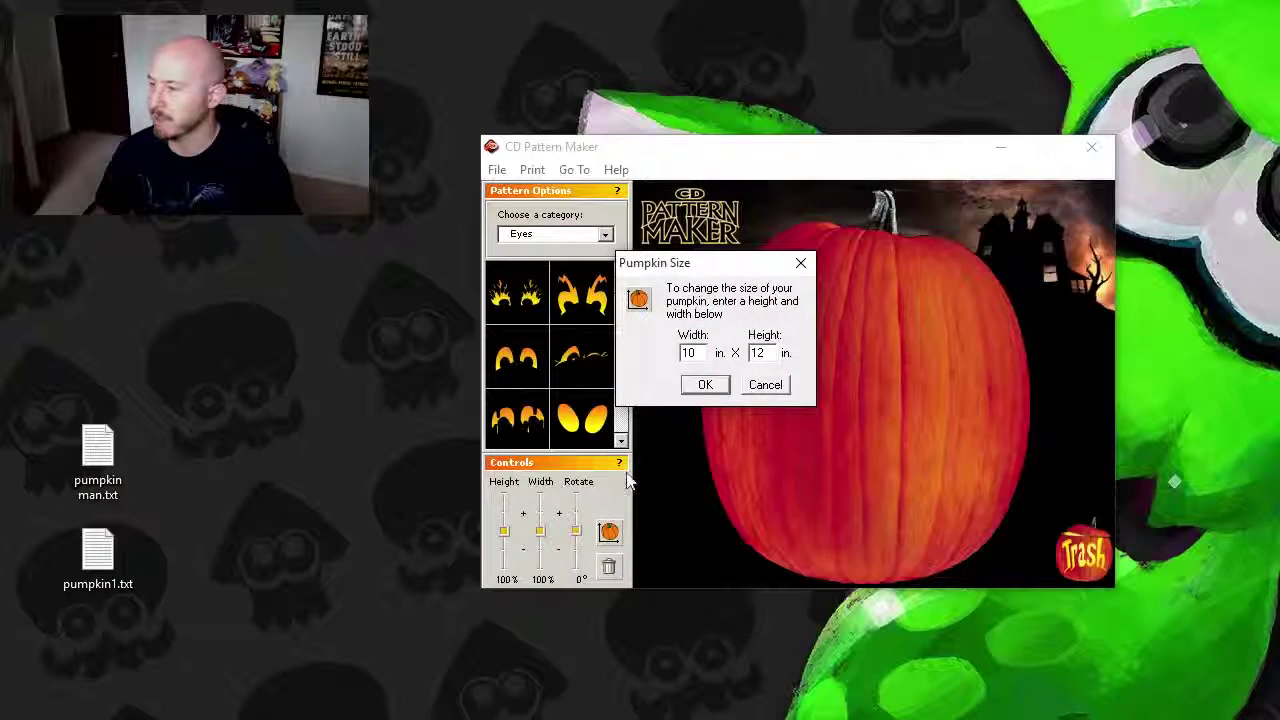
click(705, 387)
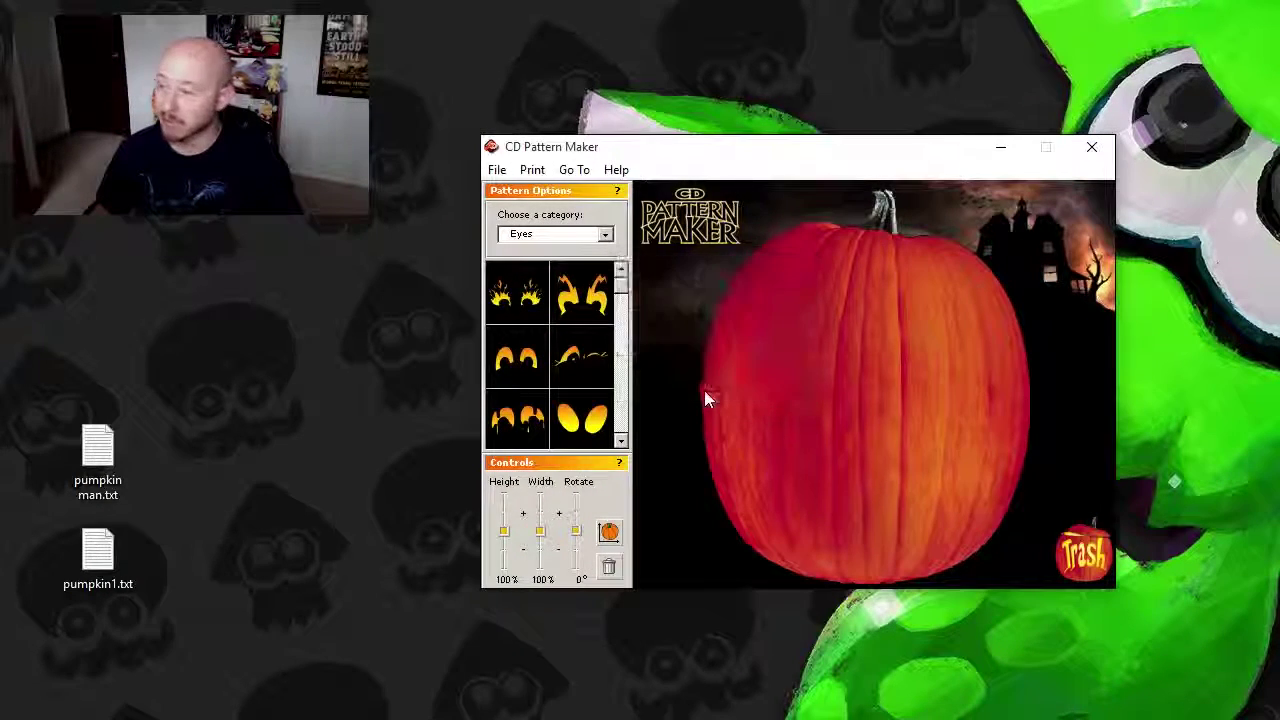
click(595, 235)
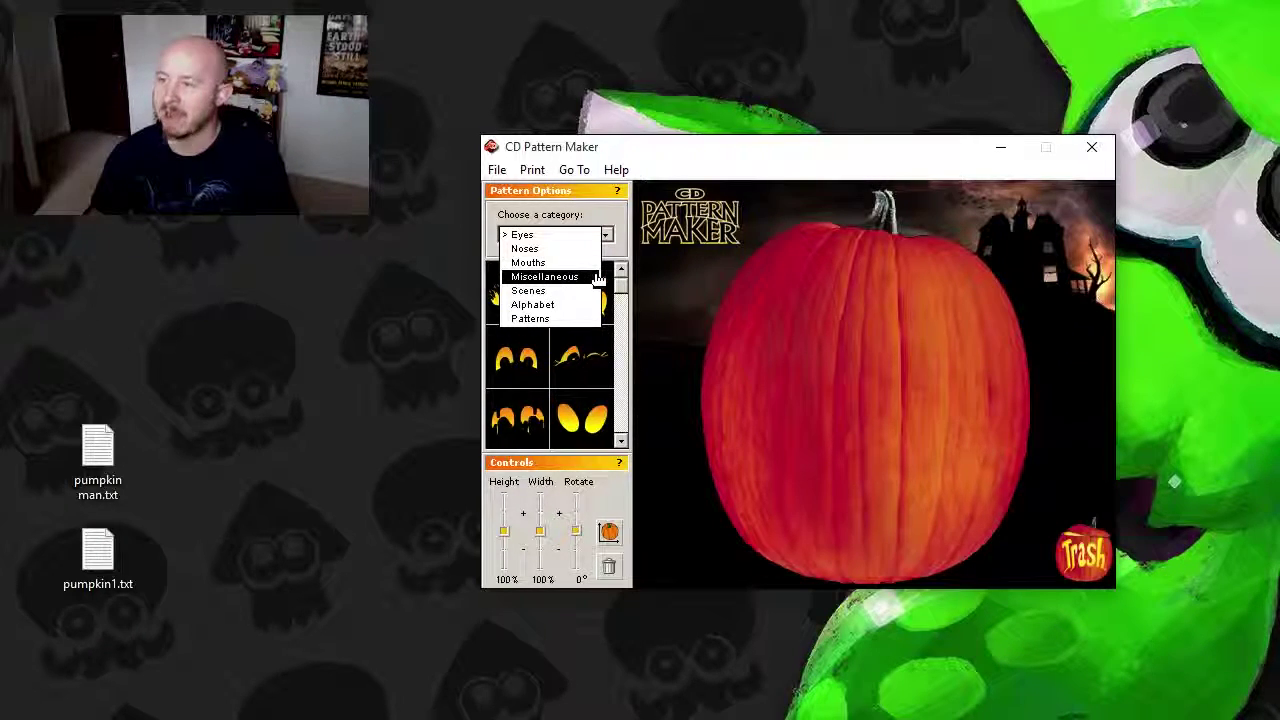
click(580, 292)
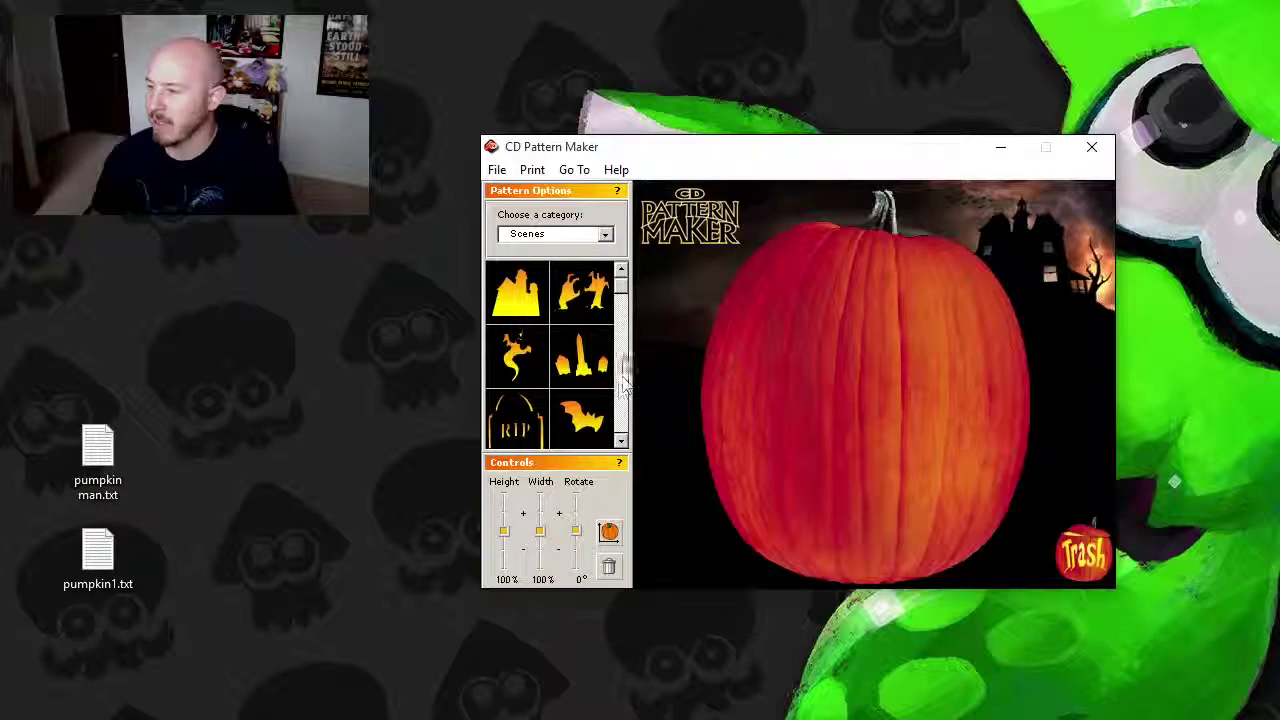
click(620, 441)
click(620, 441)
click(620, 441)
click(620, 441)
click(620, 441)
click(620, 441)
click(620, 441)
click(620, 441)
click(620, 441)
click(620, 441)
click(620, 441)
click(620, 441)
click(620, 441)
click(588, 345)
click(620, 441)
click(620, 441)
click(620, 441)
click(620, 441)
click(528, 314)
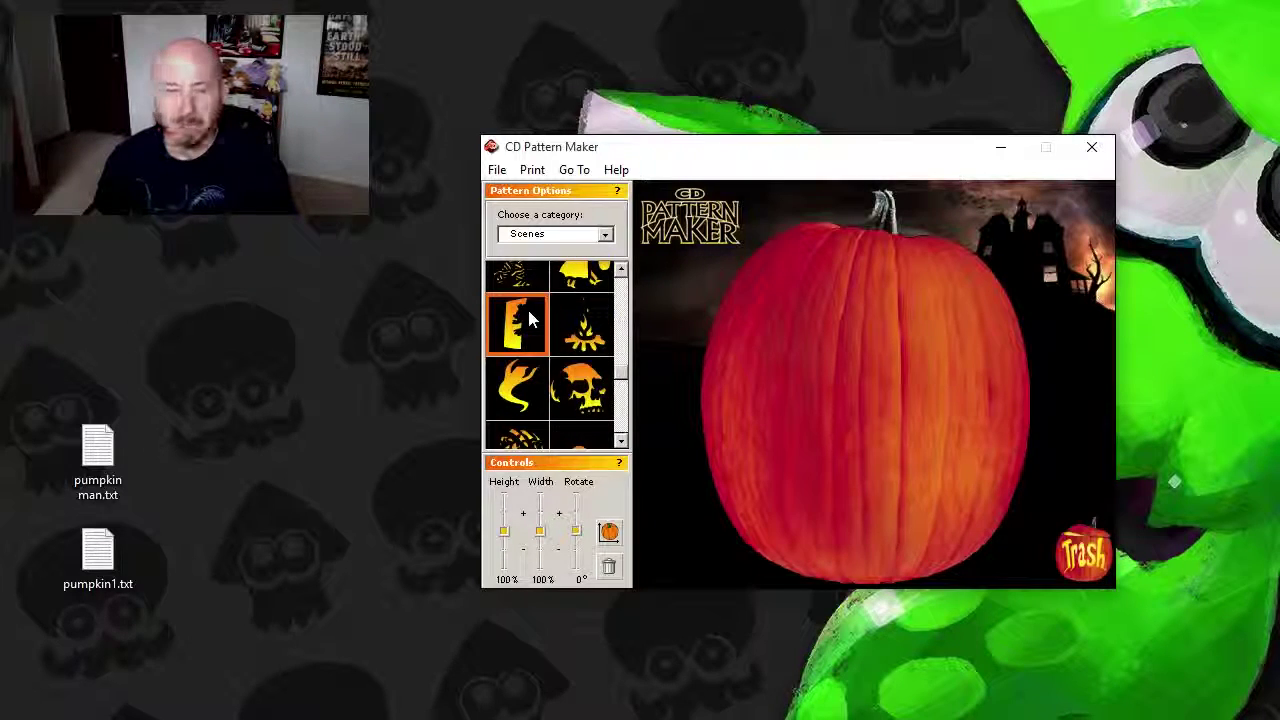
click(620, 441)
click(620, 441)
click(620, 441)
click(620, 441)
click(620, 441)
click(620, 441)
click(620, 441)
click(620, 441)
click(620, 441)
click(621, 441)
click(621, 441)
click(621, 441)
click(621, 441)
click(621, 441)
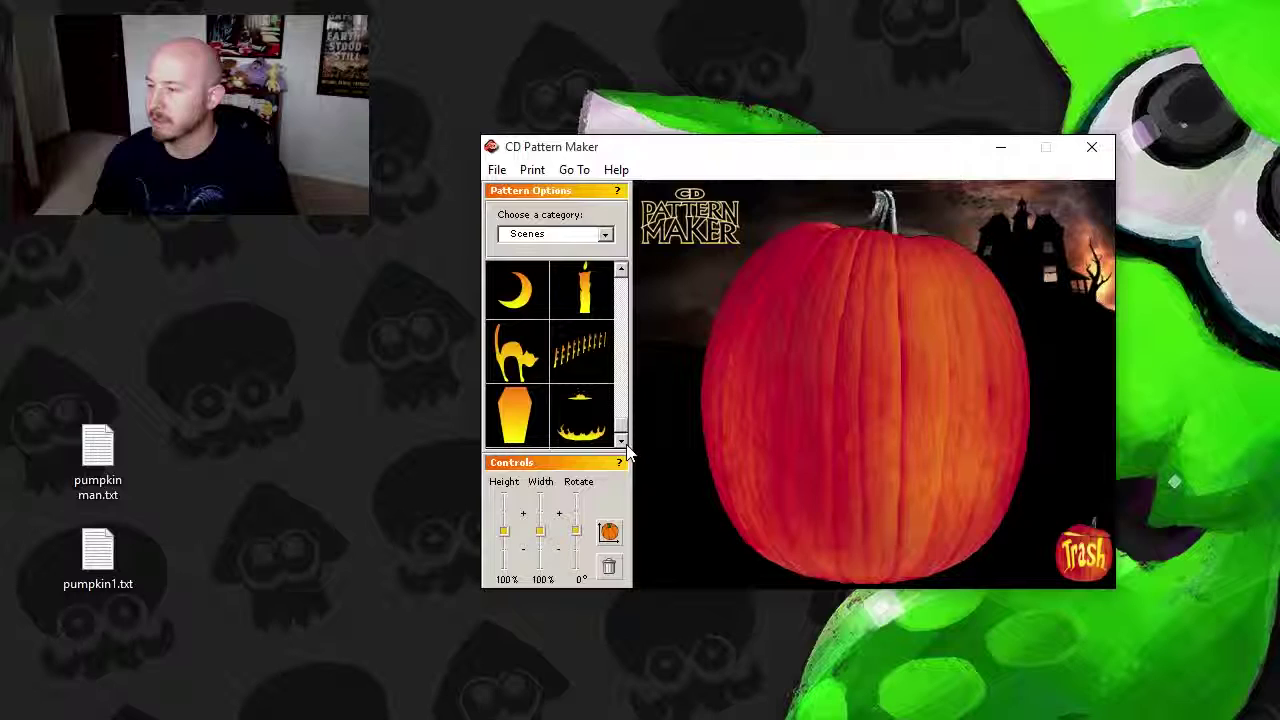
click(621, 270)
click(621, 270)
click(621, 270)
click(621, 270)
click(621, 270)
click(621, 270)
click(621, 270)
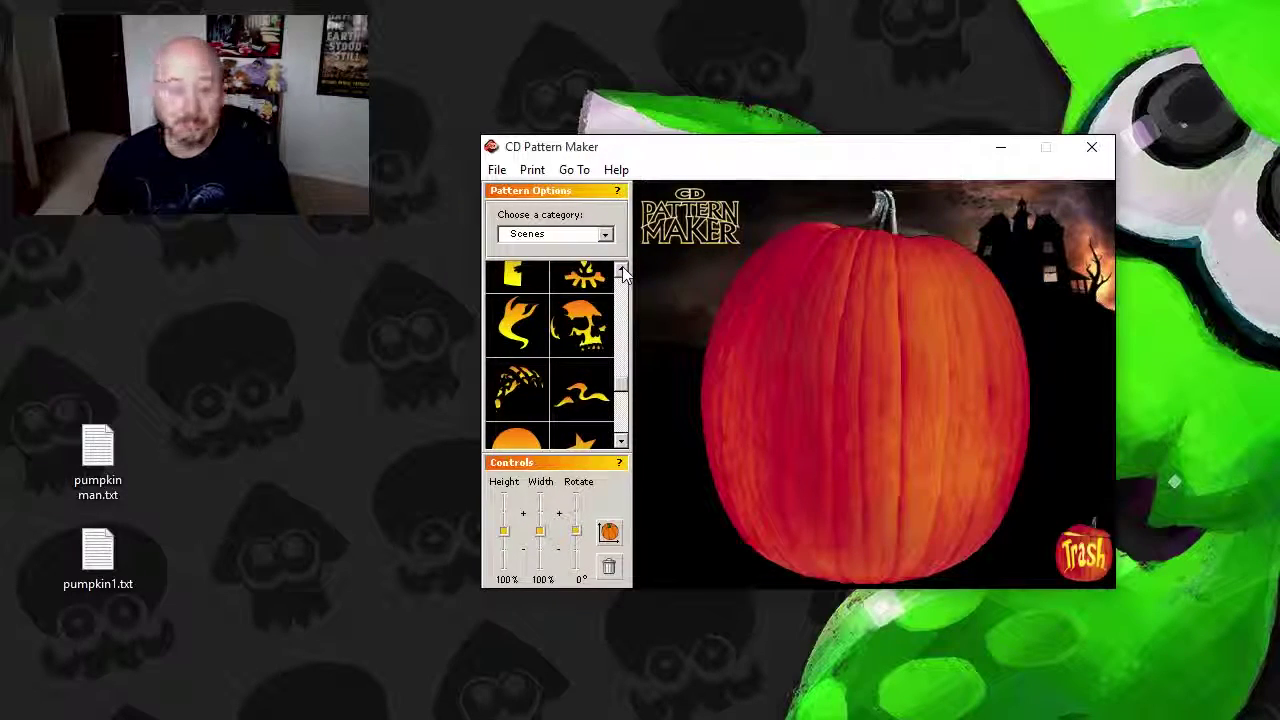
click(621, 270)
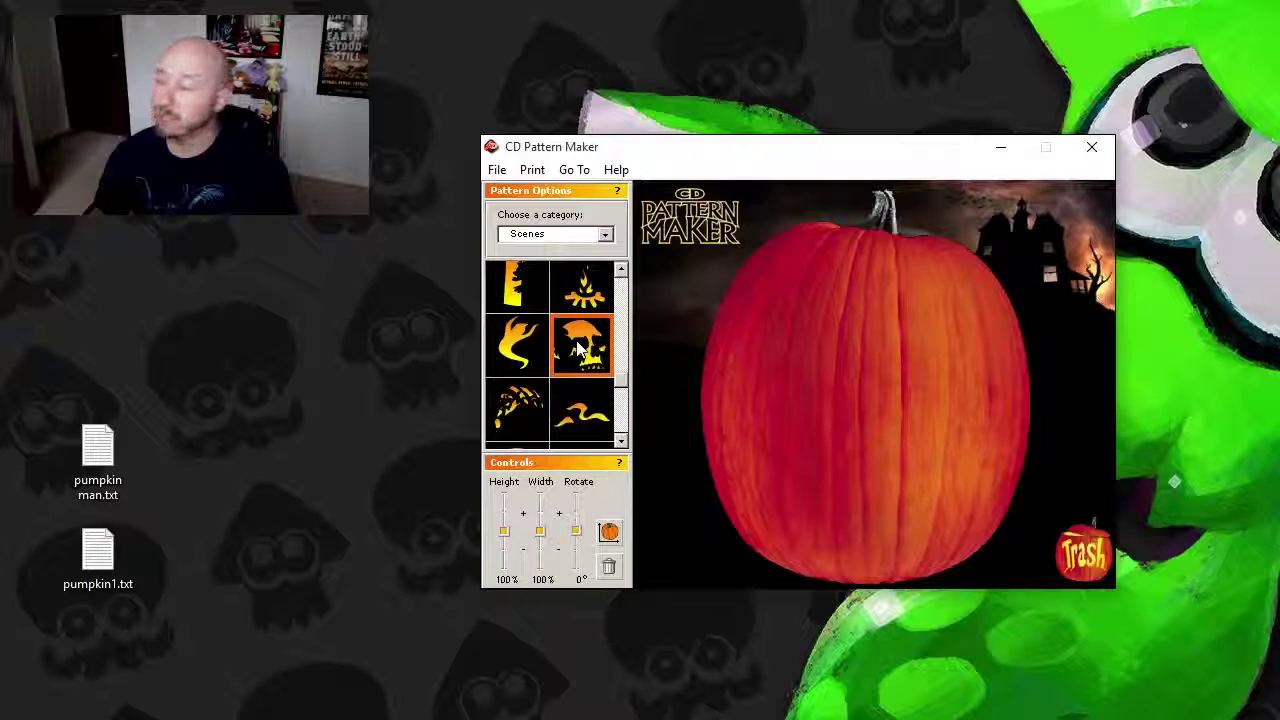
- Place the skull scene on the pumpkin, test a double-height stretch, and move it down-left
click(580, 345)
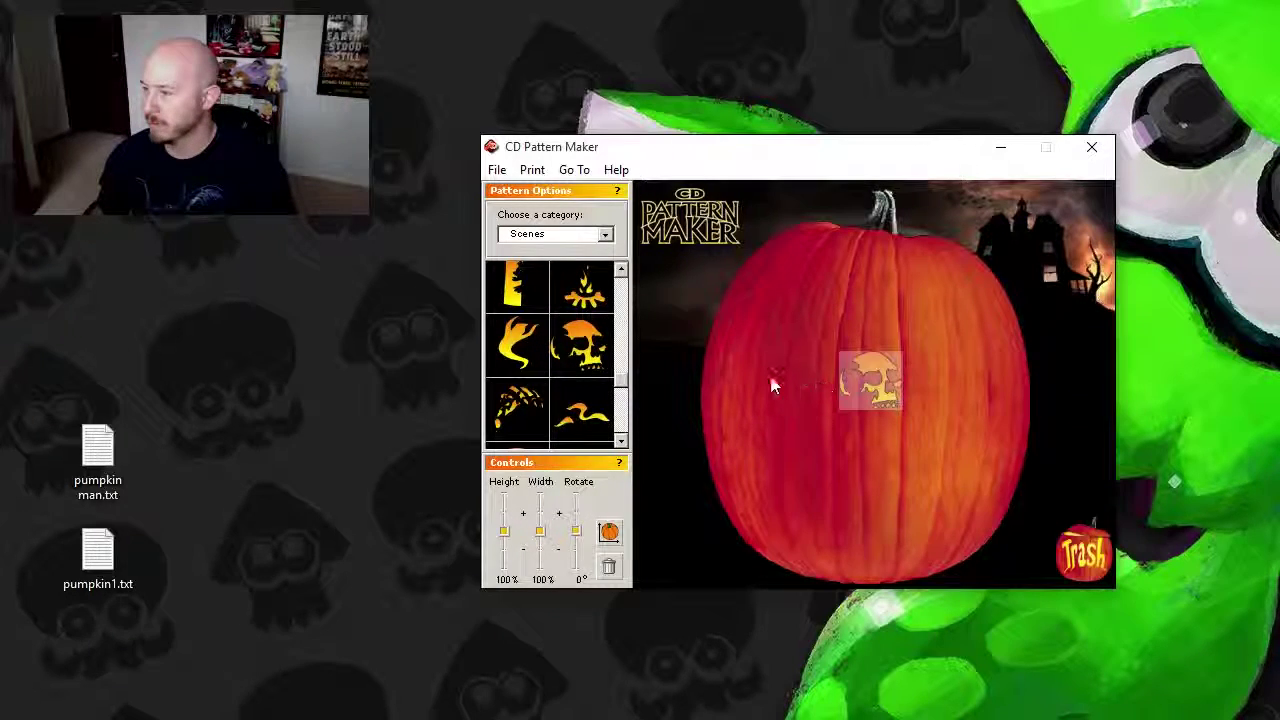
click(884, 393)
mouse_move(884, 393)
mouse_down()
mouse_move(858, 355)
mouse_move(932, 383)
mouse_move(886, 398)
mouse_up()
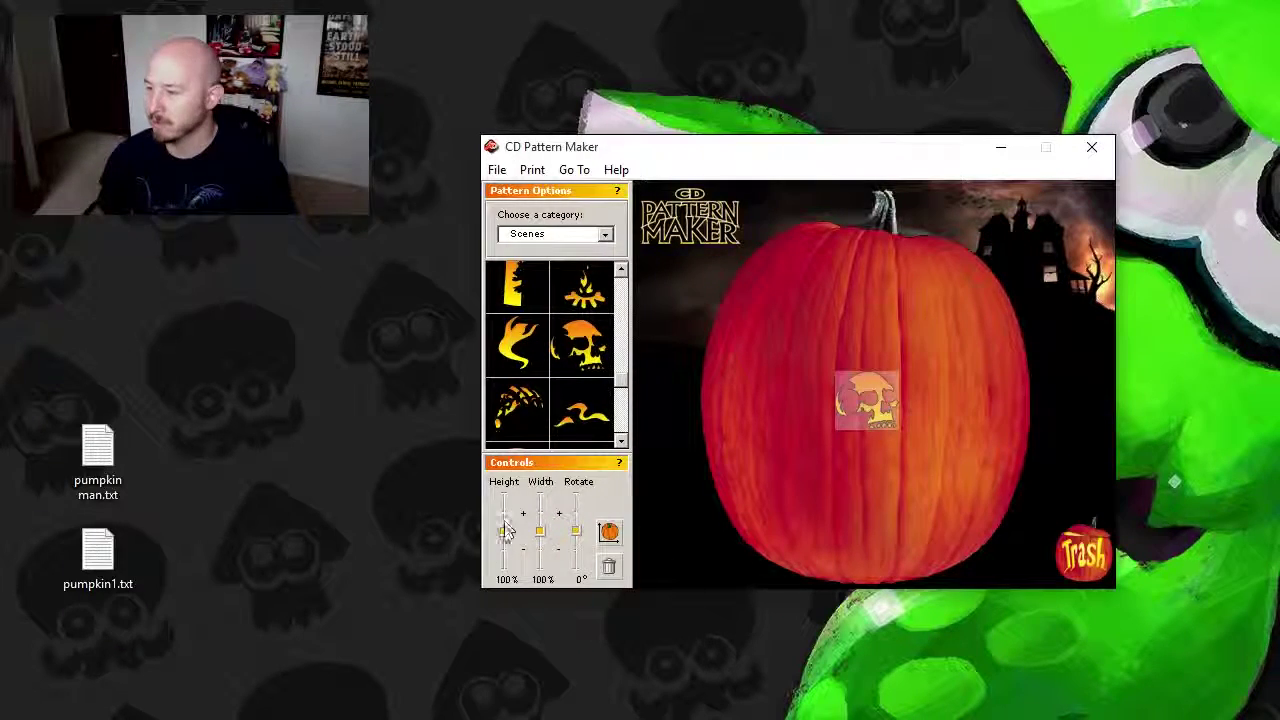
drag(506, 537, 556, 488)
drag(541, 537, 540, 497)
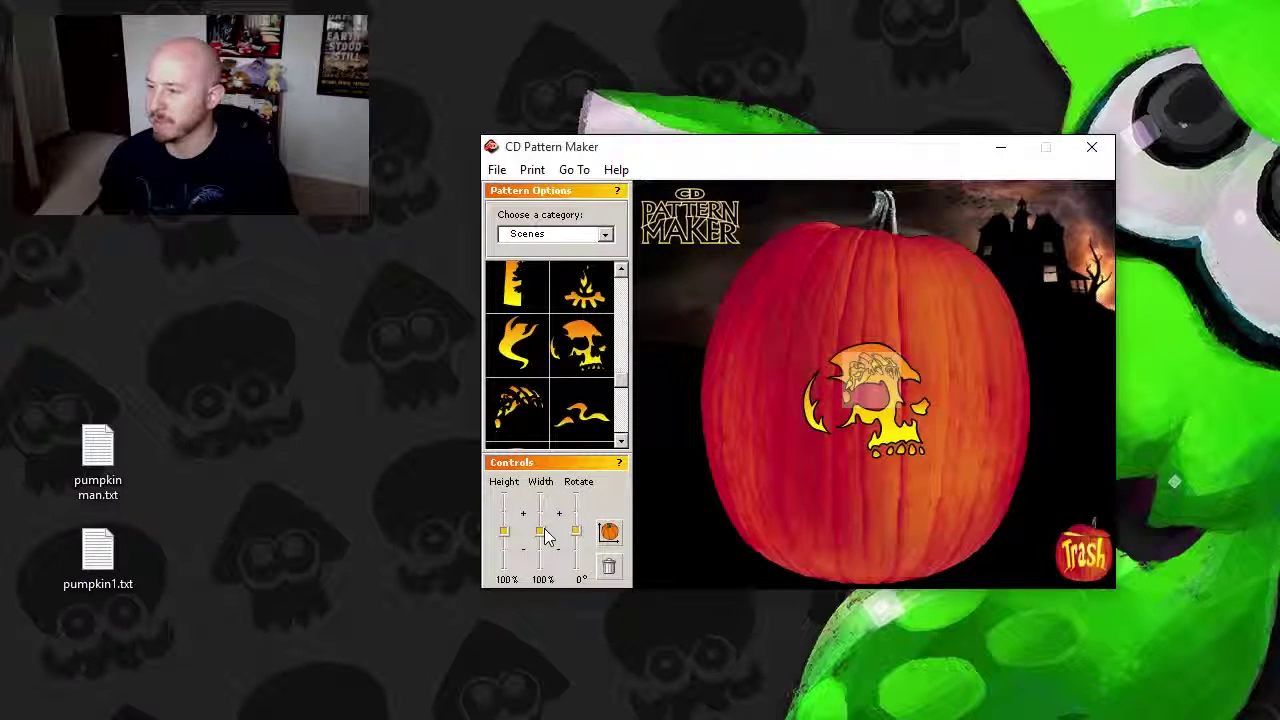
drag(866, 366, 1058, 550)
- Dismiss the script error, then tilt the skull to about -35° and move it up toward the top
click(886, 362)
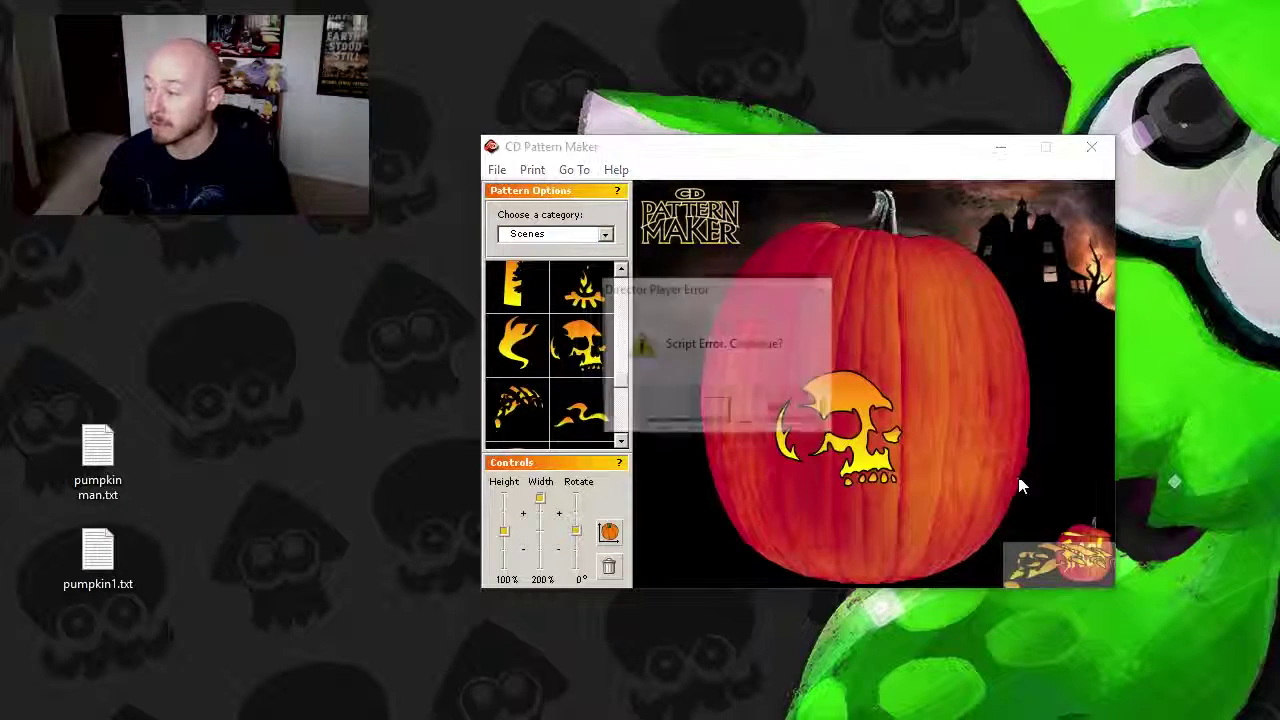
click(690, 412)
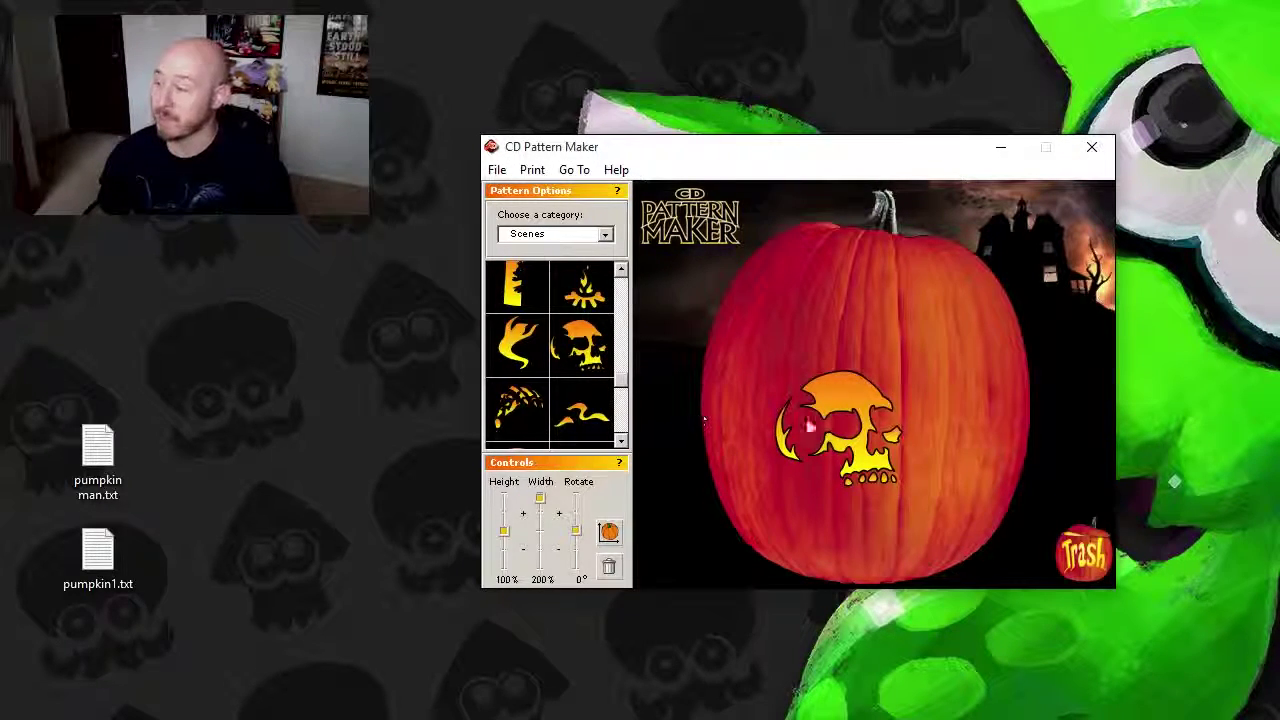
click(854, 412)
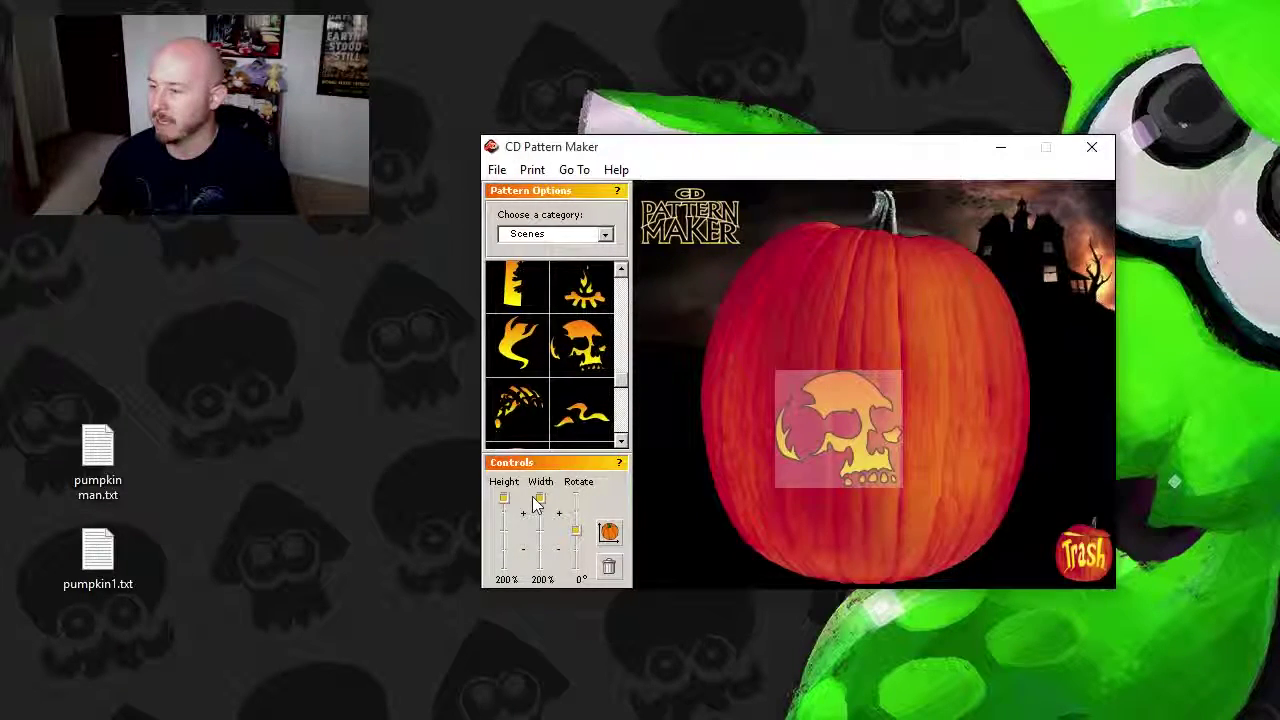
mouse_move(538, 498)
mouse_down()
mouse_move(540, 530)
mouse_move(547, 497)
mouse_up()
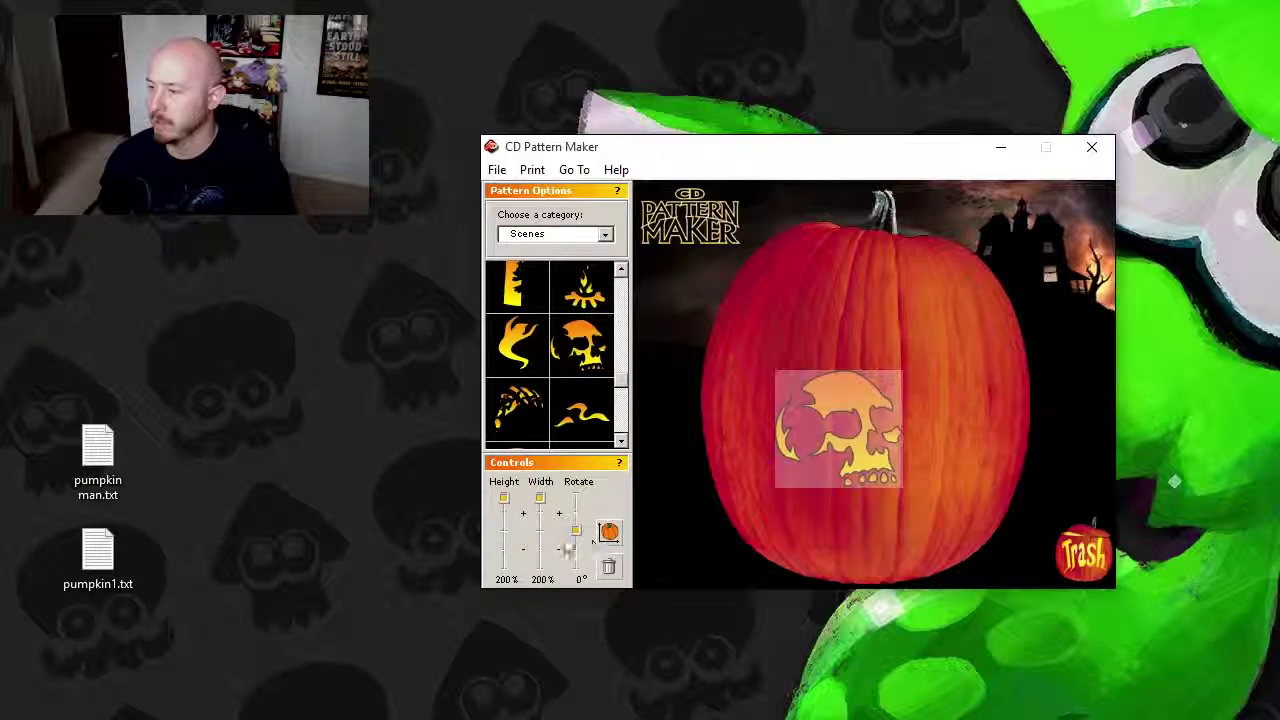
mouse_move(575, 540)
mouse_down()
mouse_move(577, 556)
mouse_move(579, 542)
mouse_up()
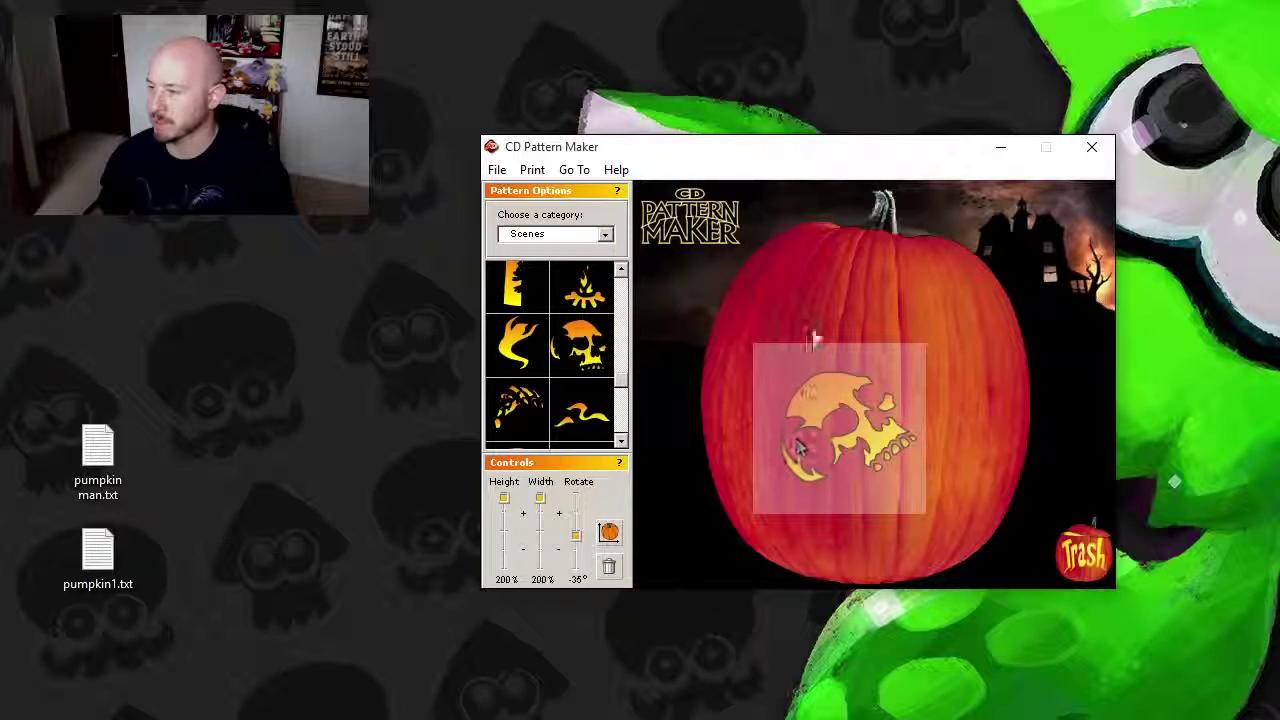
drag(822, 385, 803, 289)
- Place the flame shape below the skull, rotate it to lean sideways and shift it right
drag(527, 360, 838, 456)
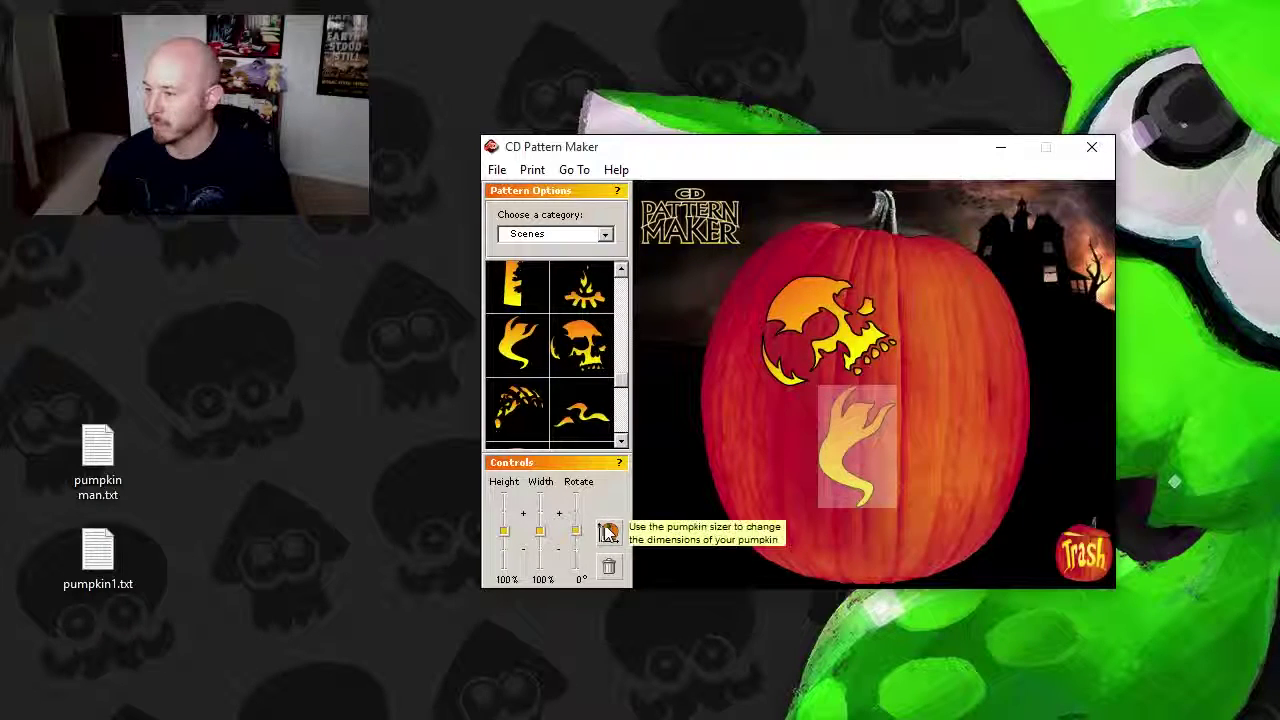
mouse_move(575, 531)
mouse_down()
mouse_move(574, 514)
mouse_move(576, 529)
mouse_move(505, 516)
mouse_move(577, 533)
mouse_up()
drag(810, 435, 854, 430)
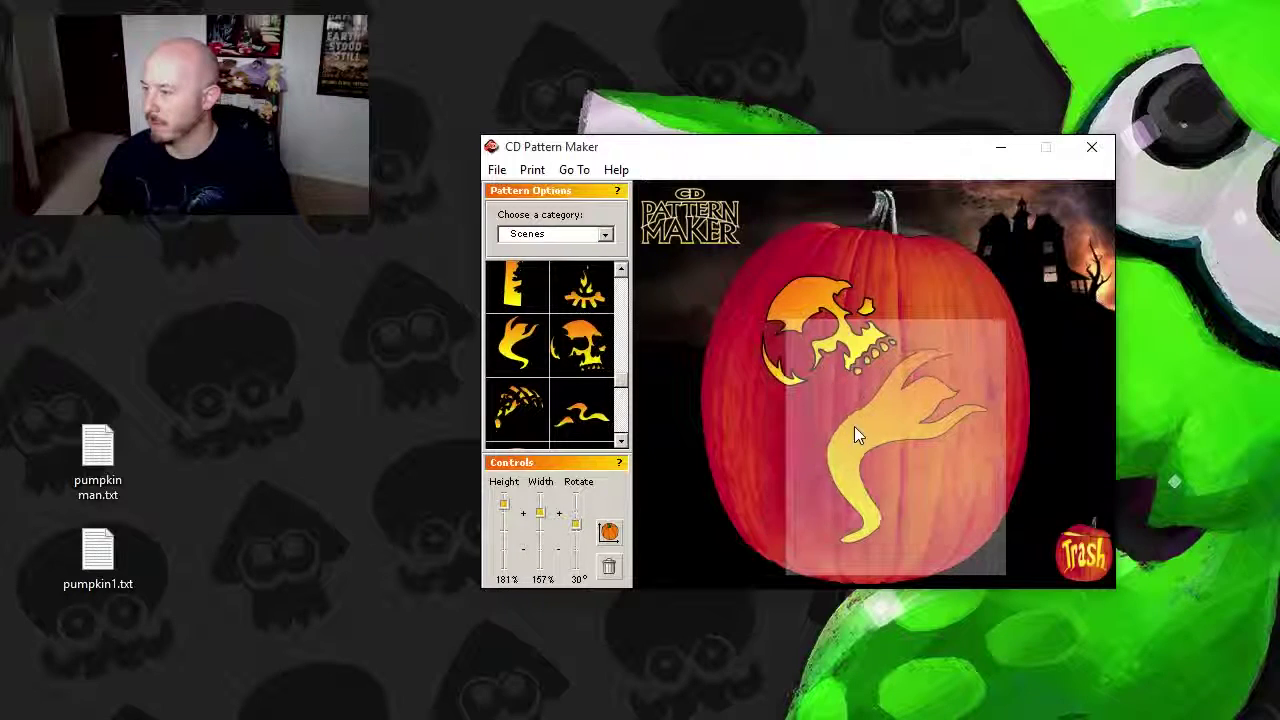
click(950, 290)
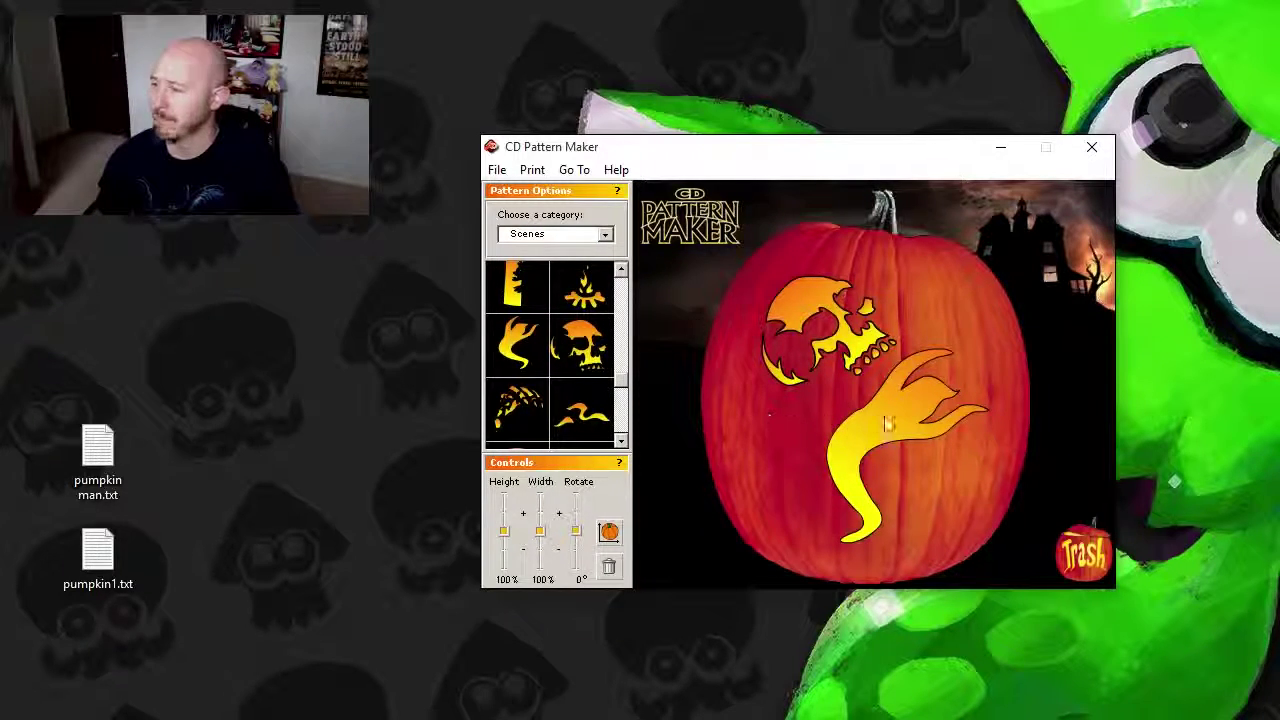
- Trash the flame and skull patterns and switch the category list to Eyes
drag(884, 416, 1076, 552)
drag(818, 358, 1072, 548)
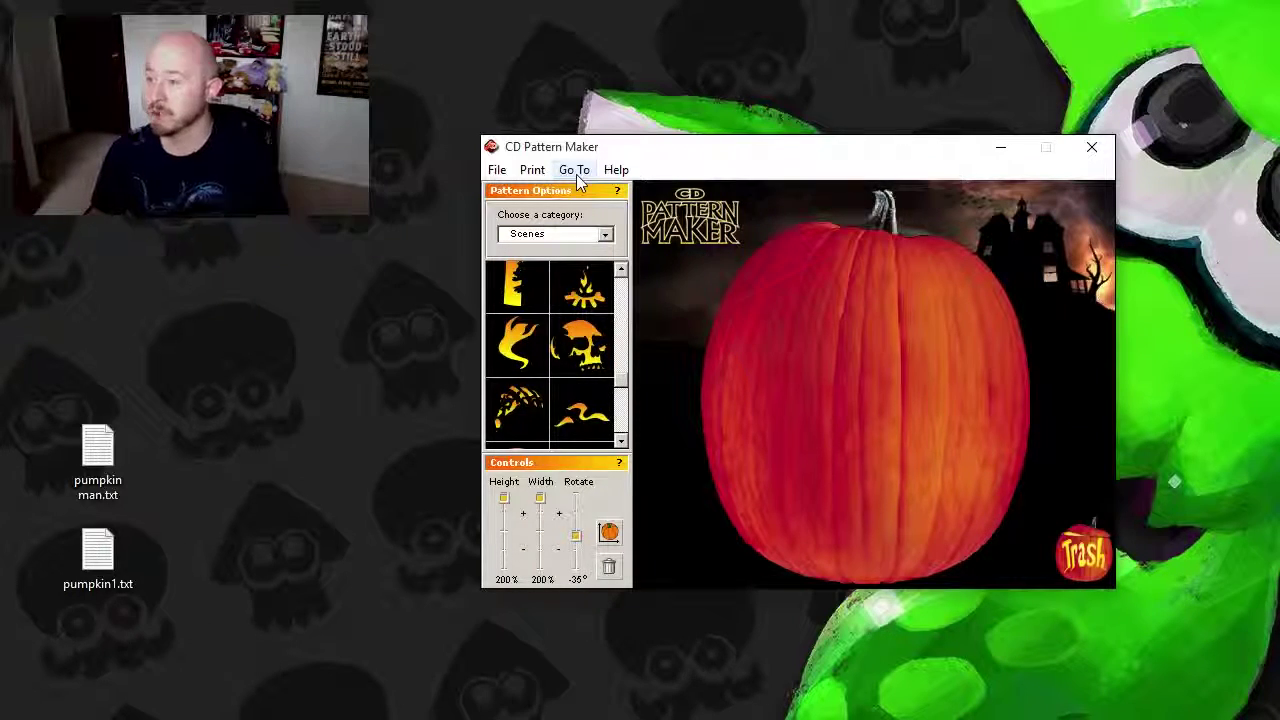
click(570, 236)
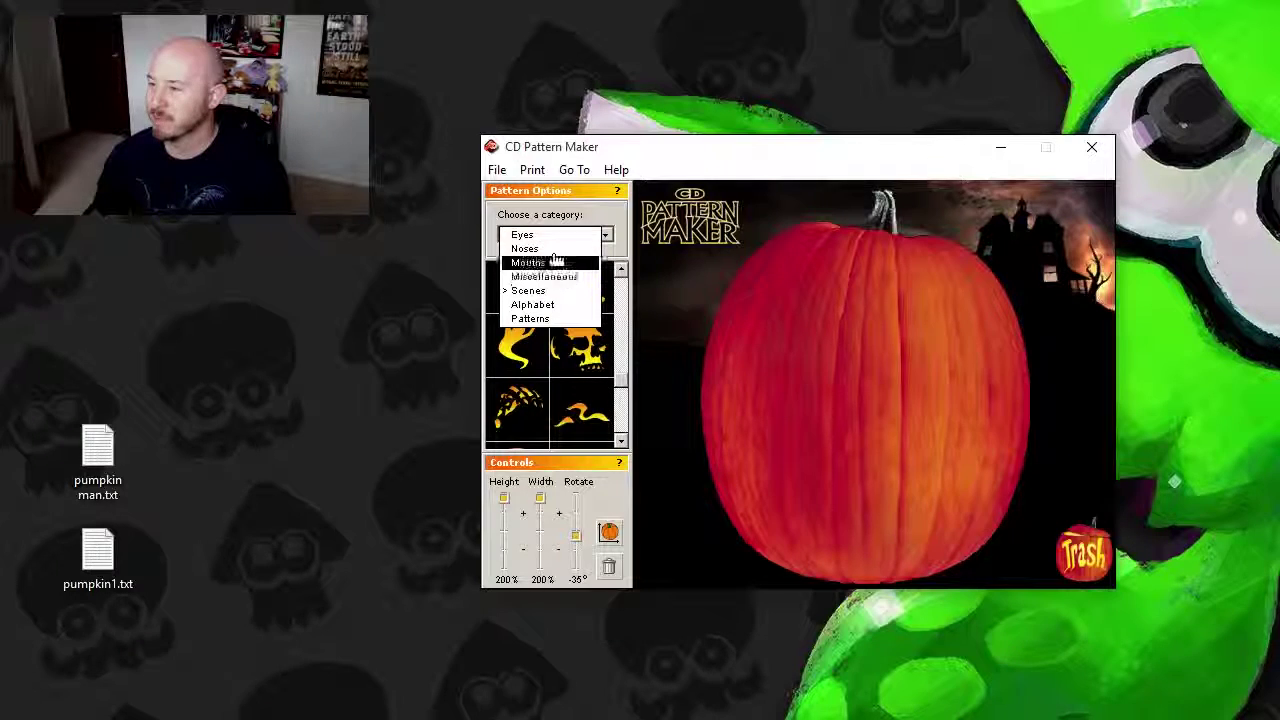
click(545, 235)
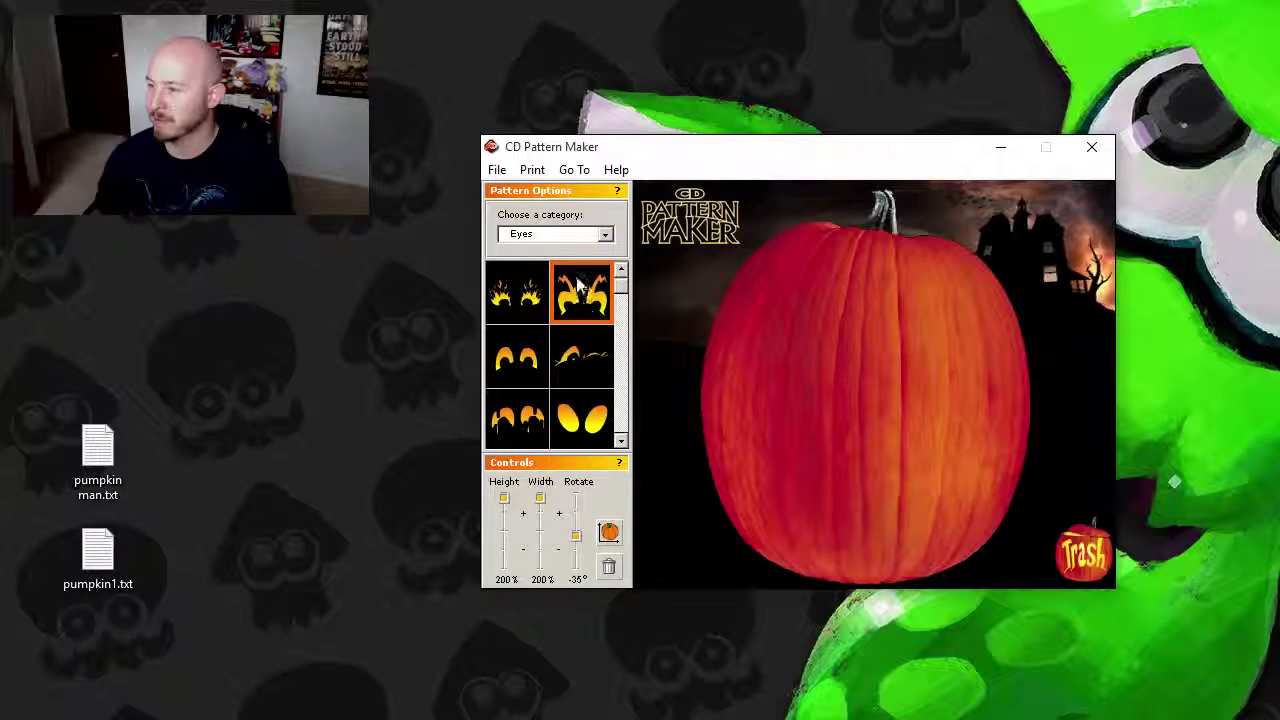
- Open pumpkin1.txt from the Desktop, discarding the current unsaved changes
click(497, 178)
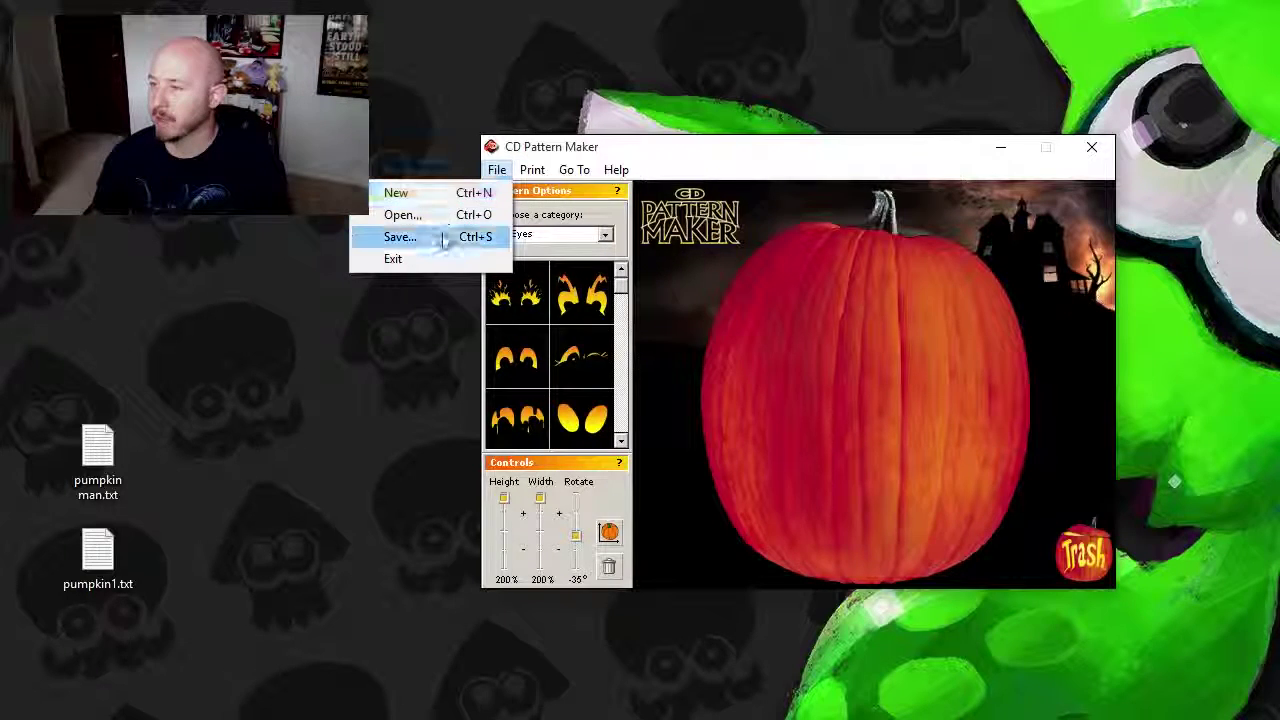
click(442, 218)
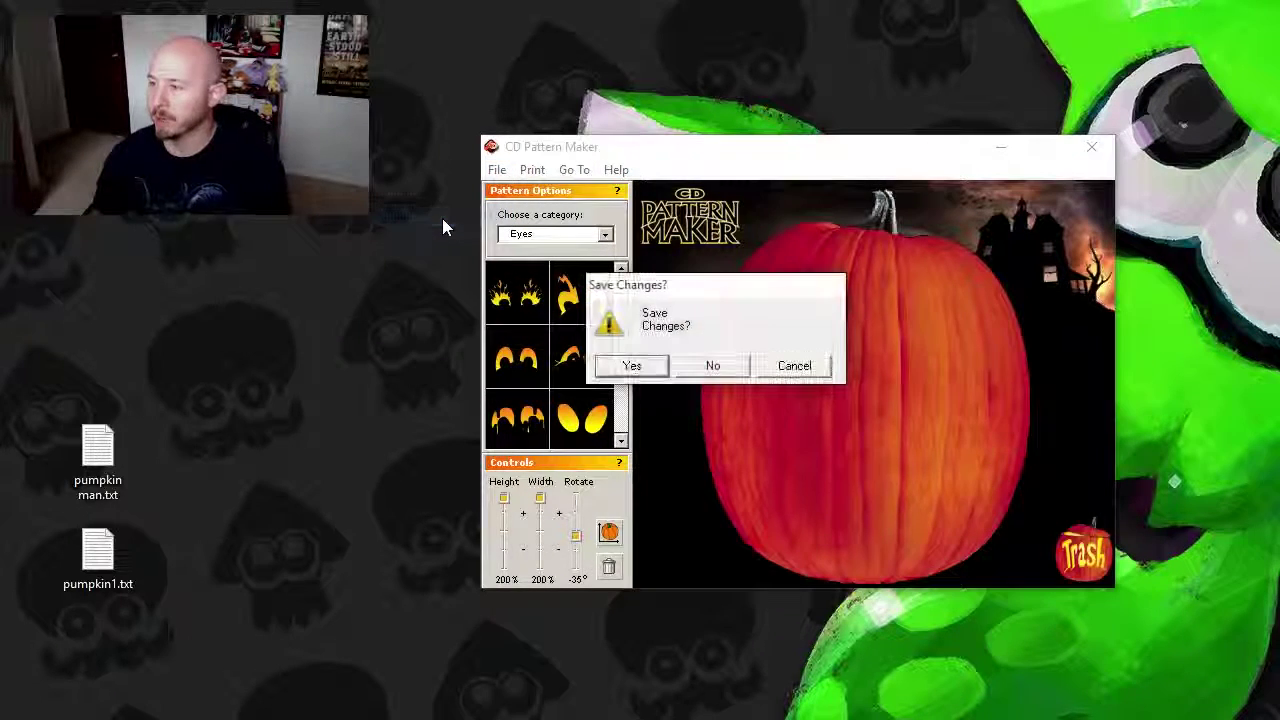
click(690, 365)
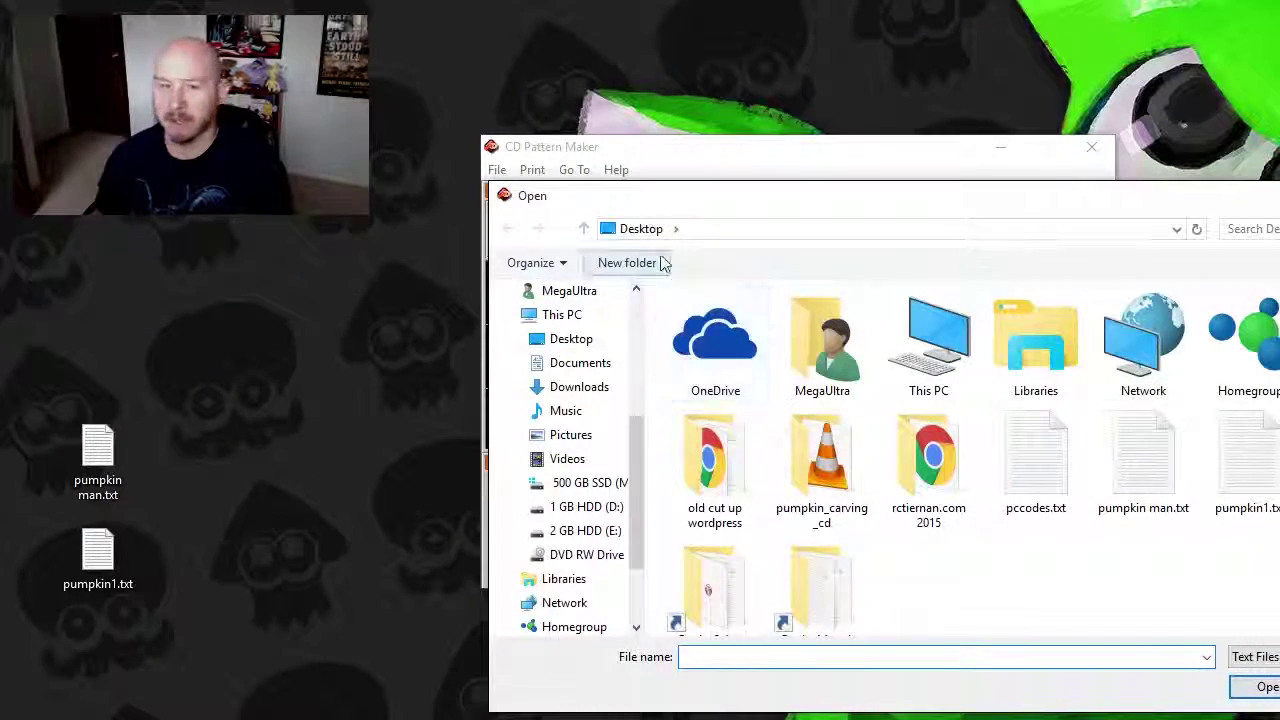
drag(698, 212, 560, 163)
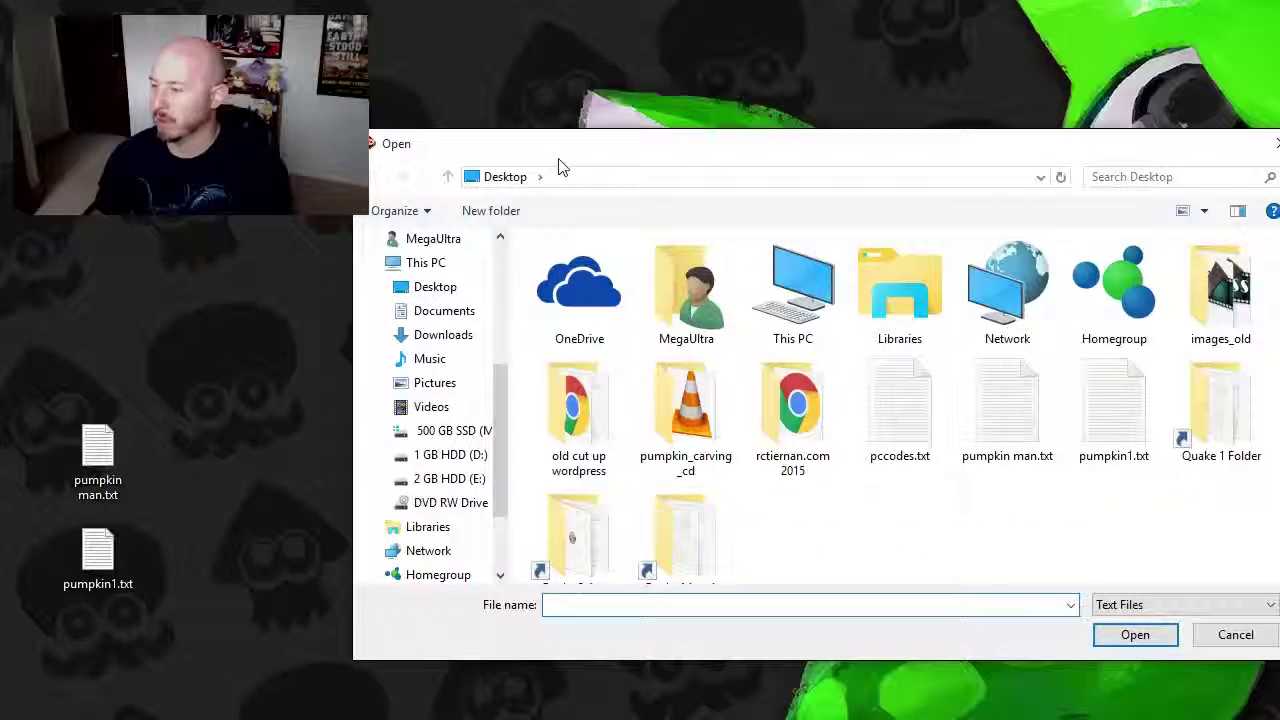
click(440, 287)
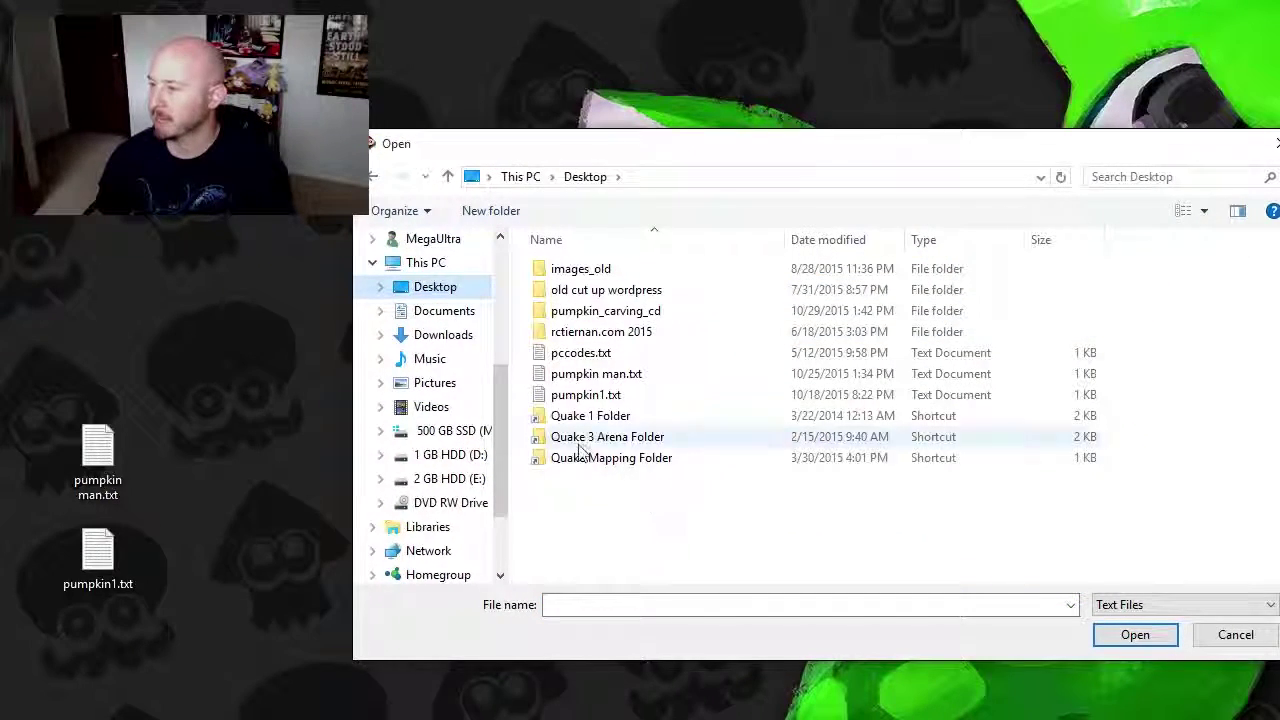
double_click(585, 395)
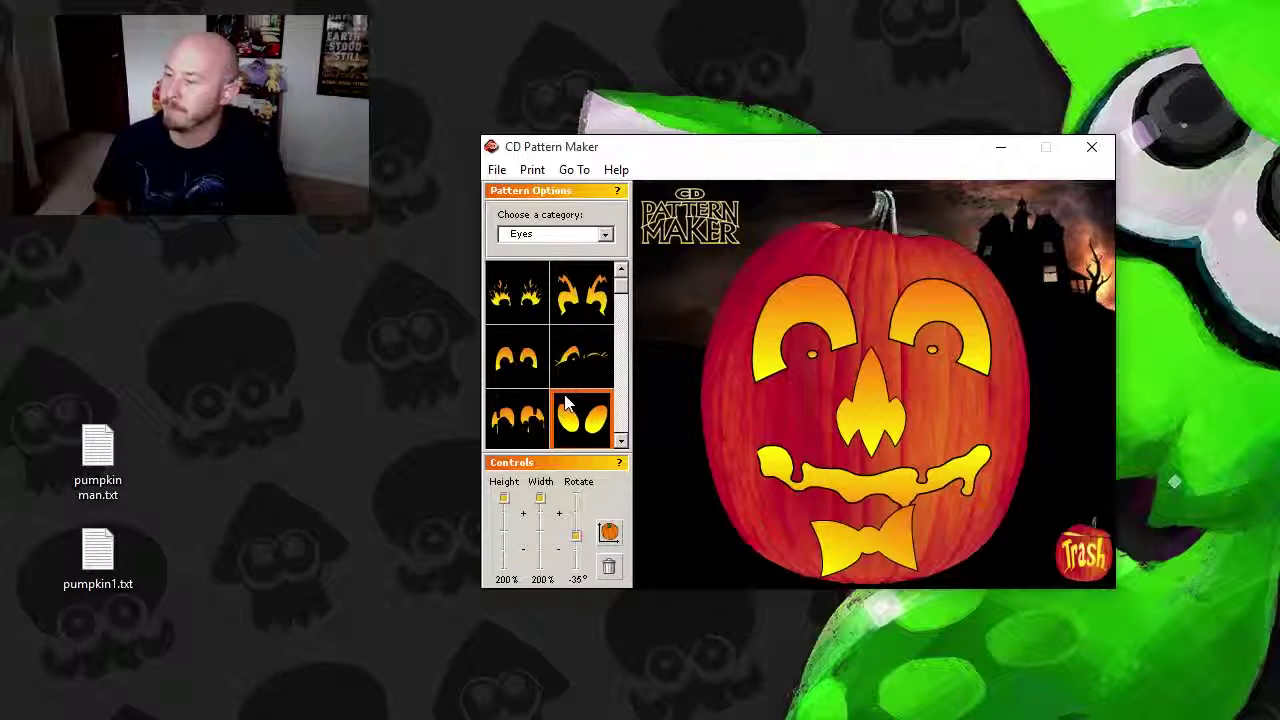
- Print the pumpkin1 face with Print Pattern, confirming the Print dialog with OK
click(500, 170)
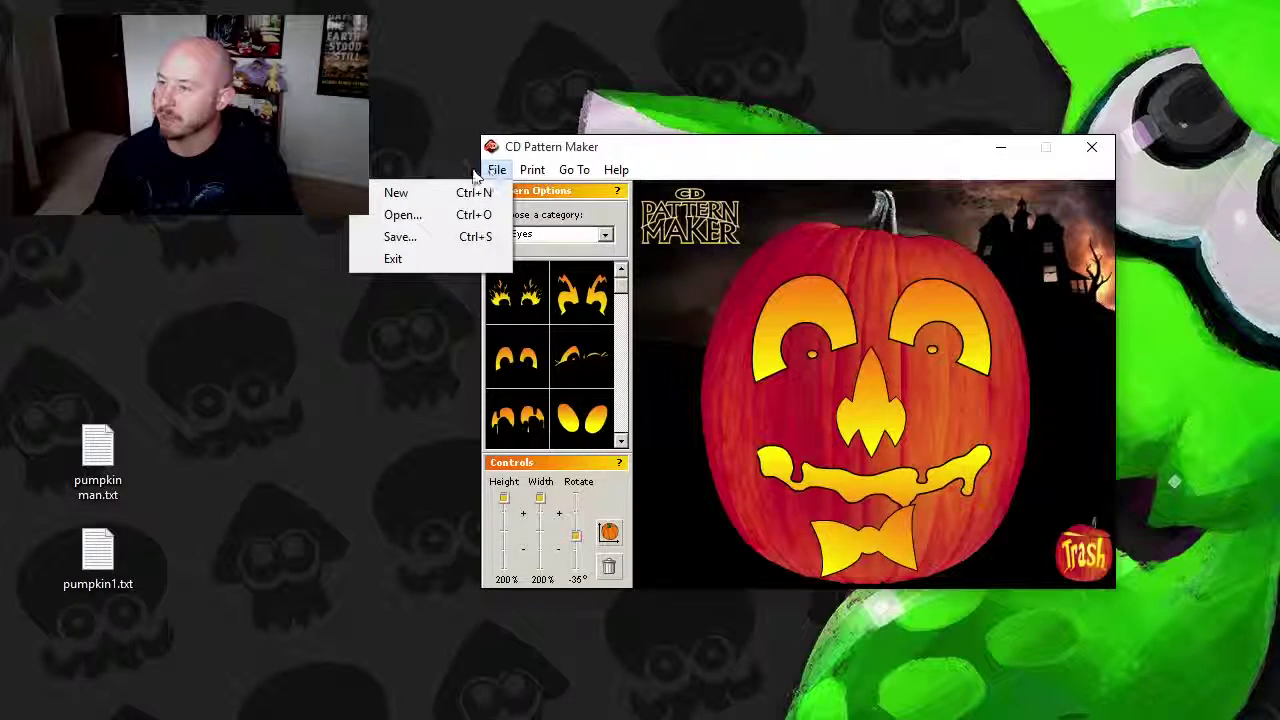
mouse_move(533, 172)
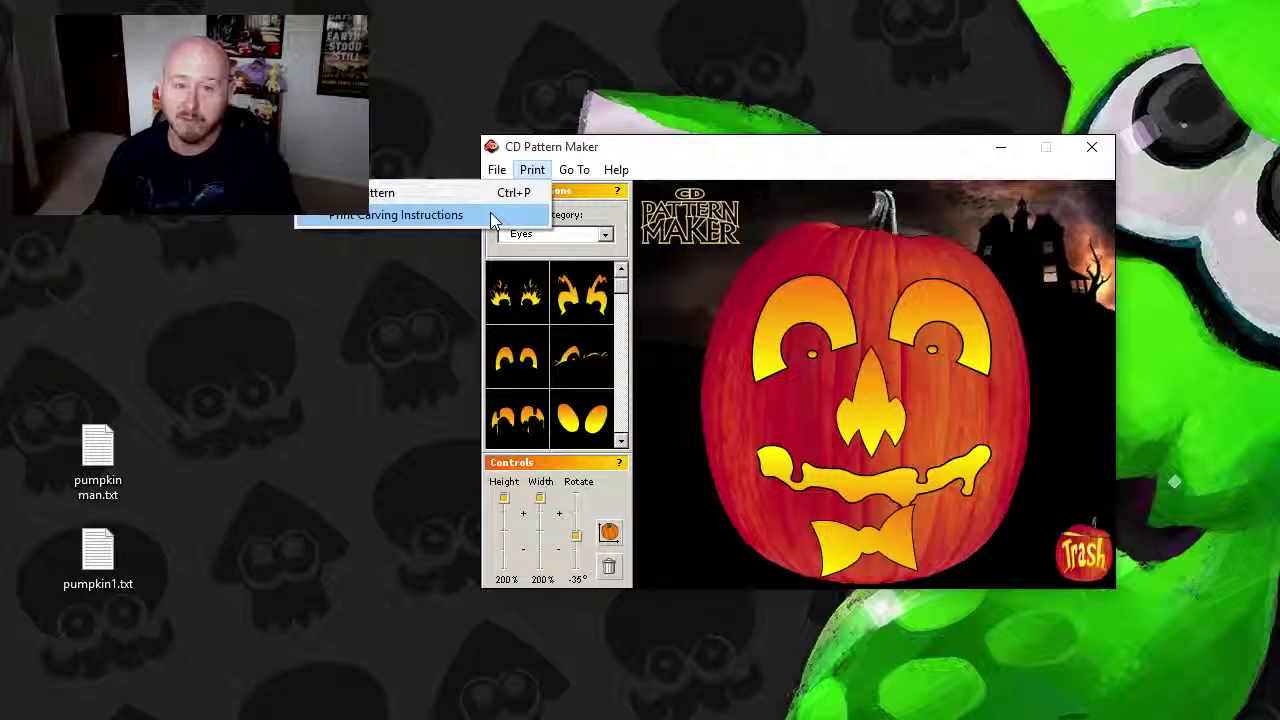
drag(680, 149, 808, 231)
click(659, 251)
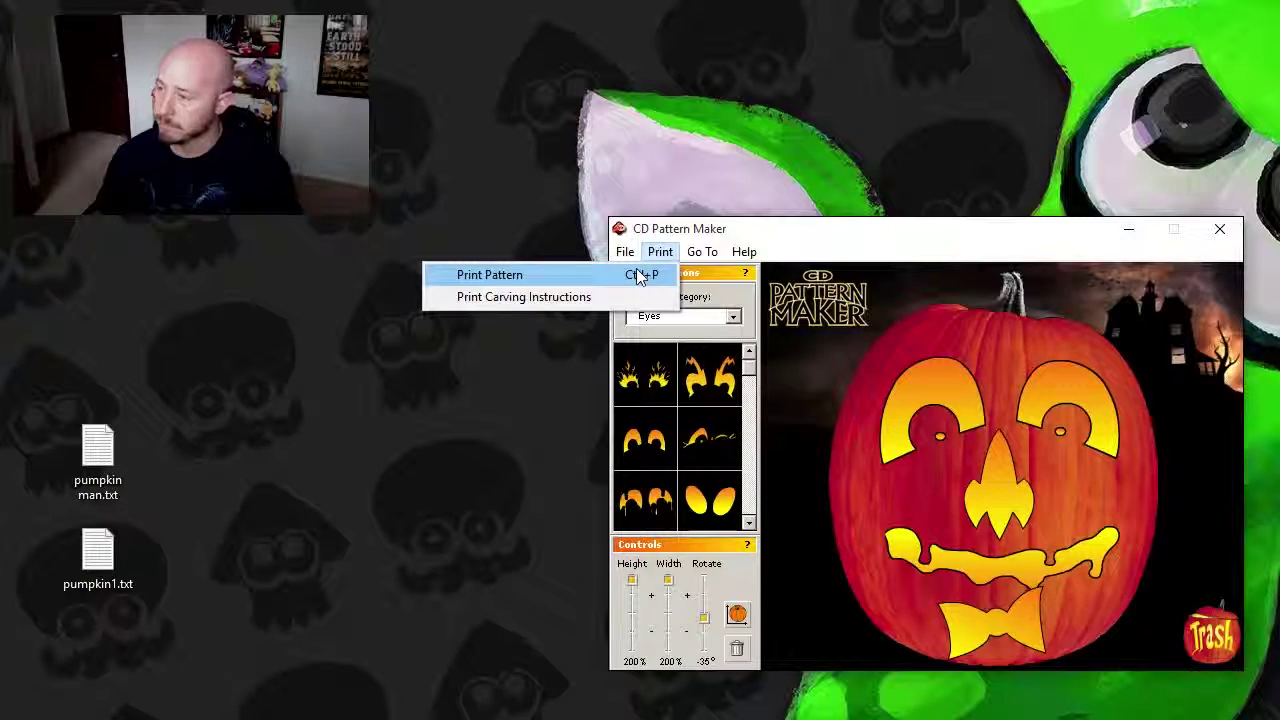
click(640, 276)
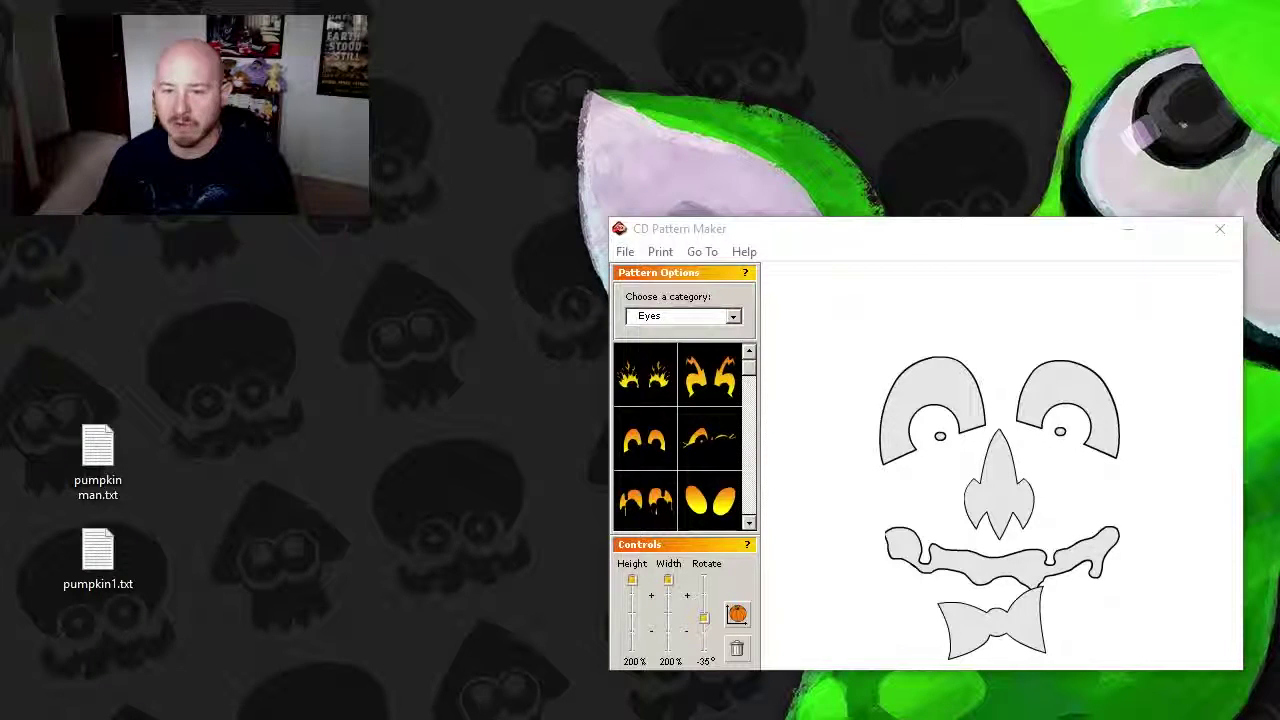
drag(0, 340, 351, 386)
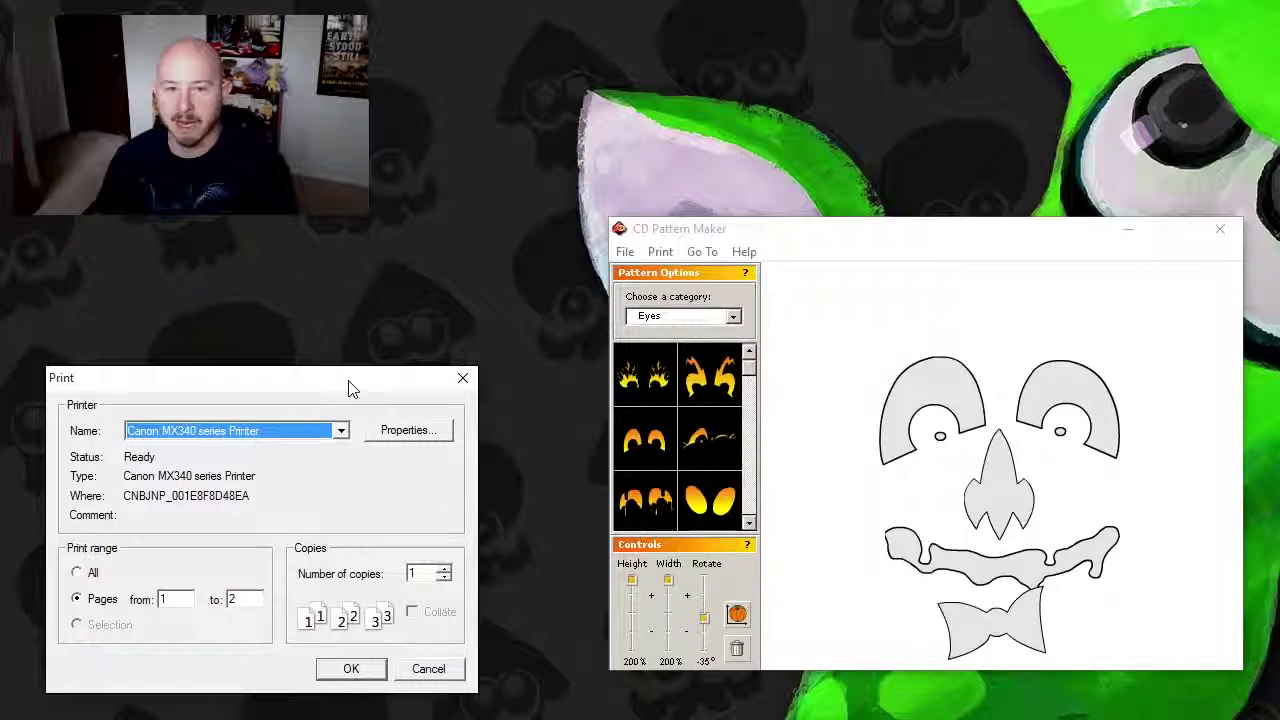
click(351, 670)
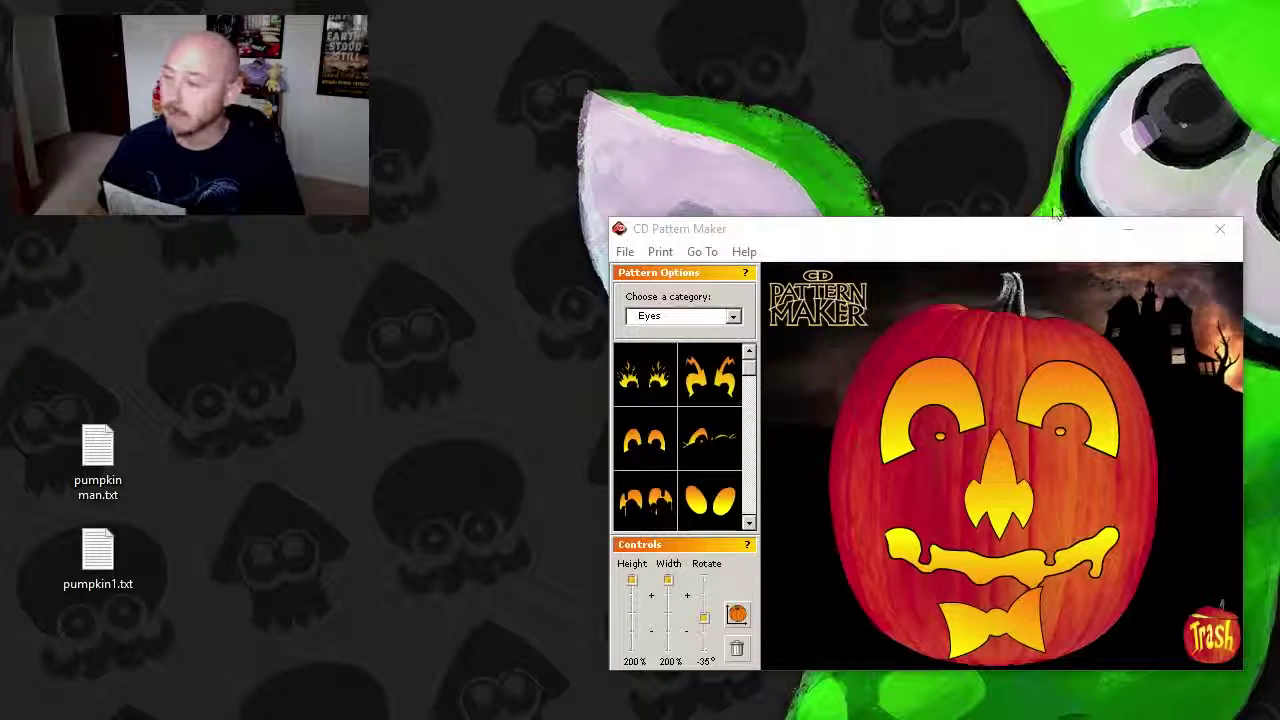
- Print the pumpkin pattern again from the printing options
click(660, 252)
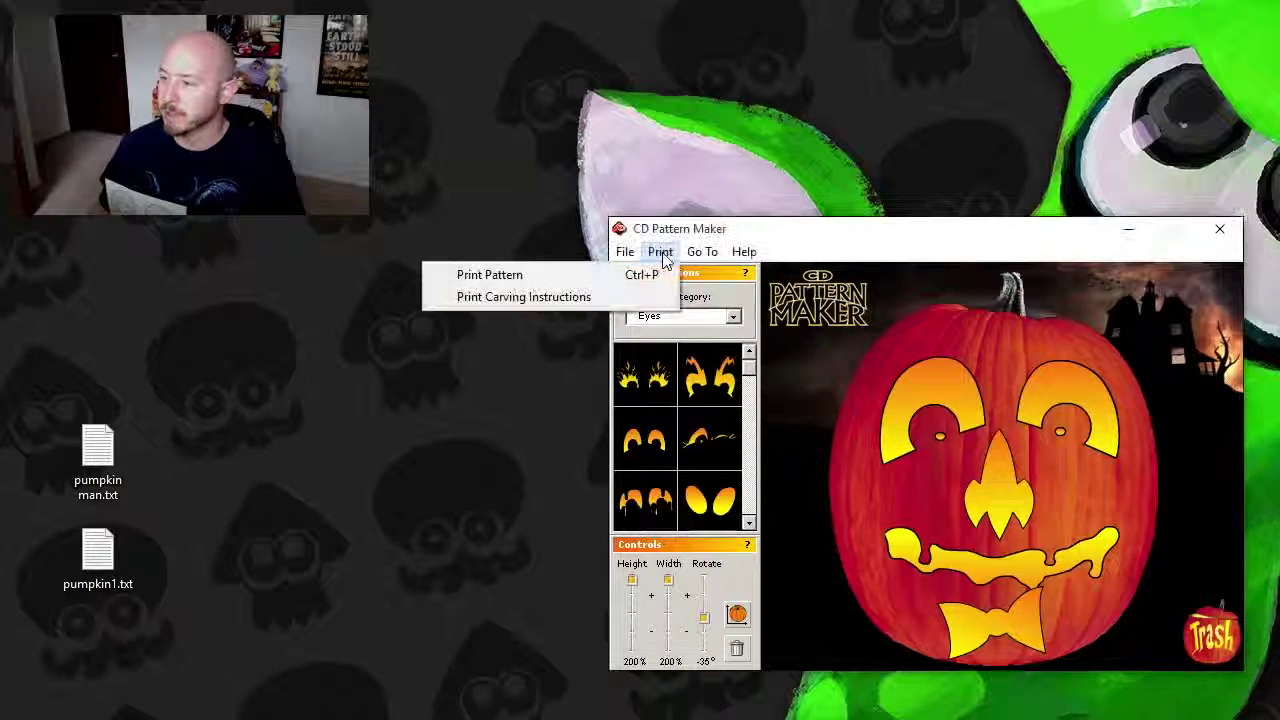
click(606, 274)
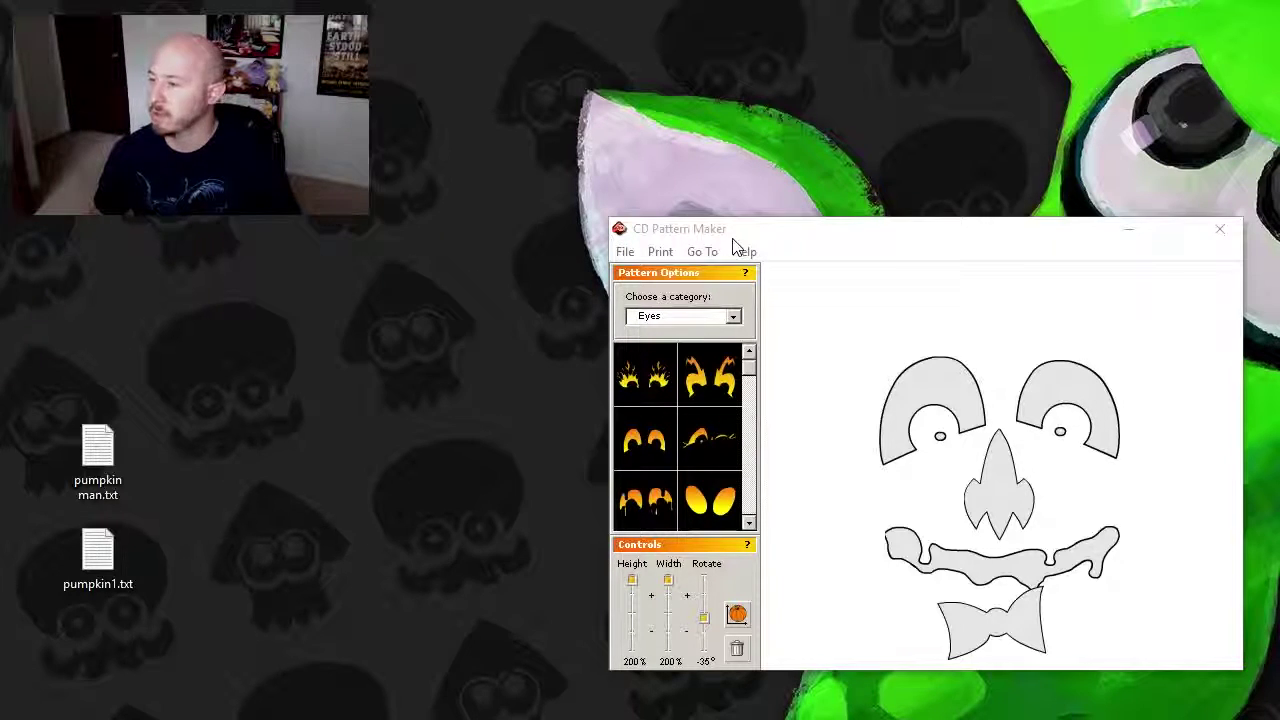
- Preview the carved pumpkin, view the help page, and return to pattern creation
click(736, 614)
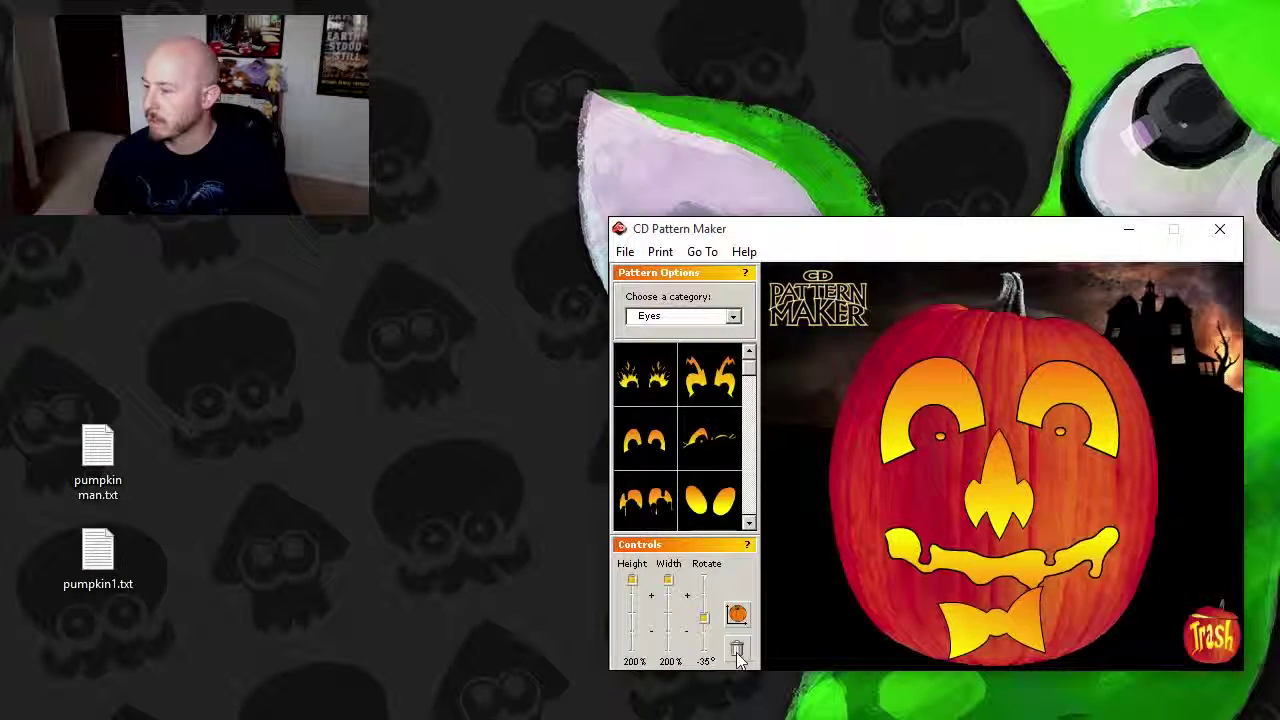
click(930, 385)
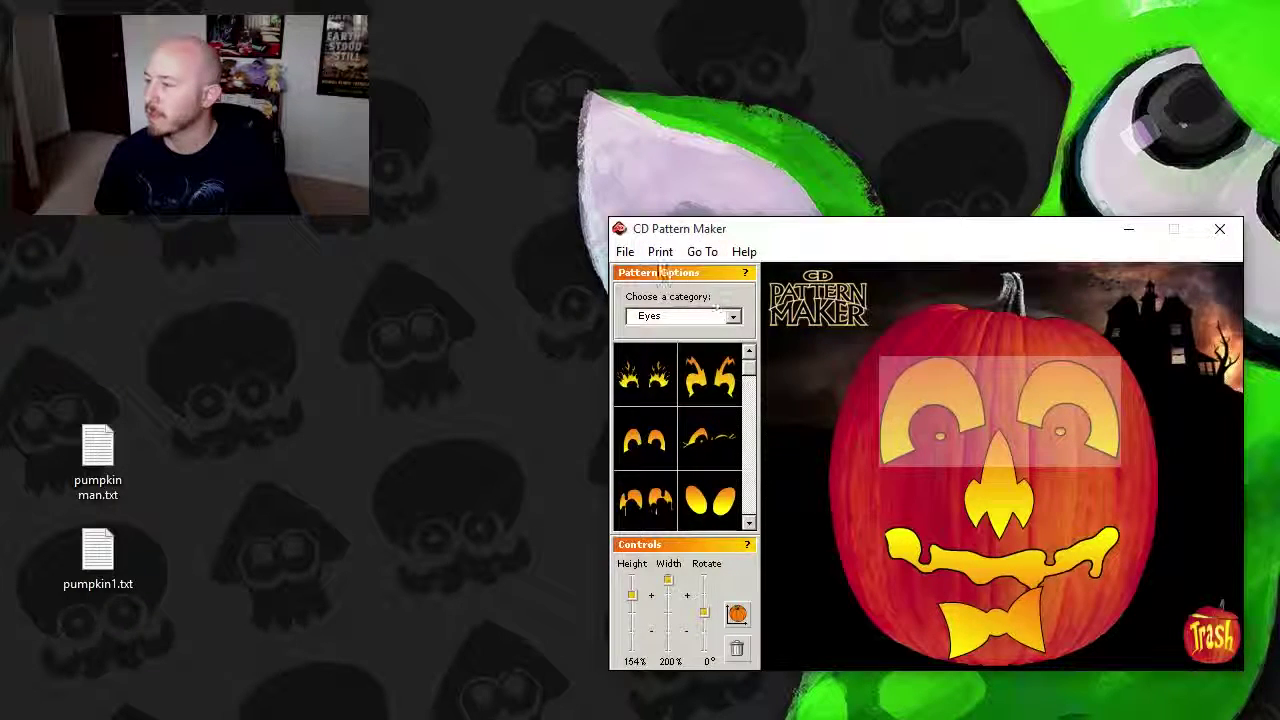
click(689, 256)
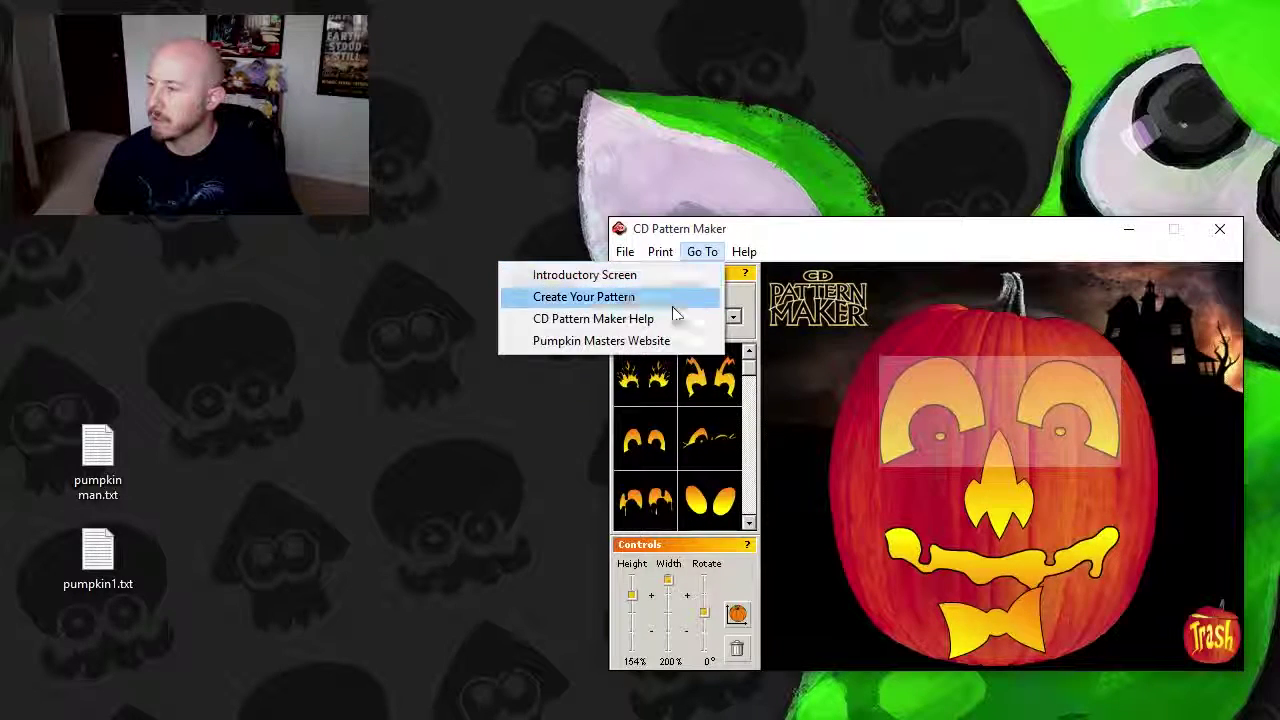
click(675, 320)
click(693, 257)
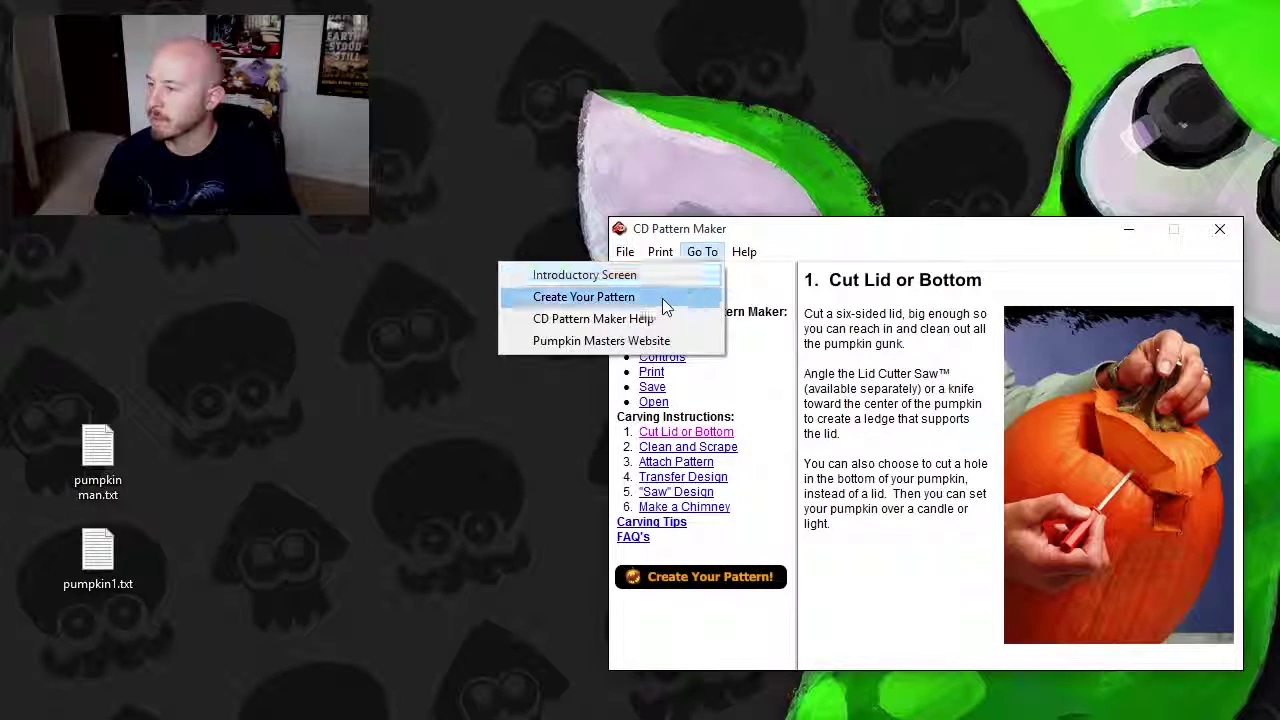
click(662, 298)
click(920, 382)
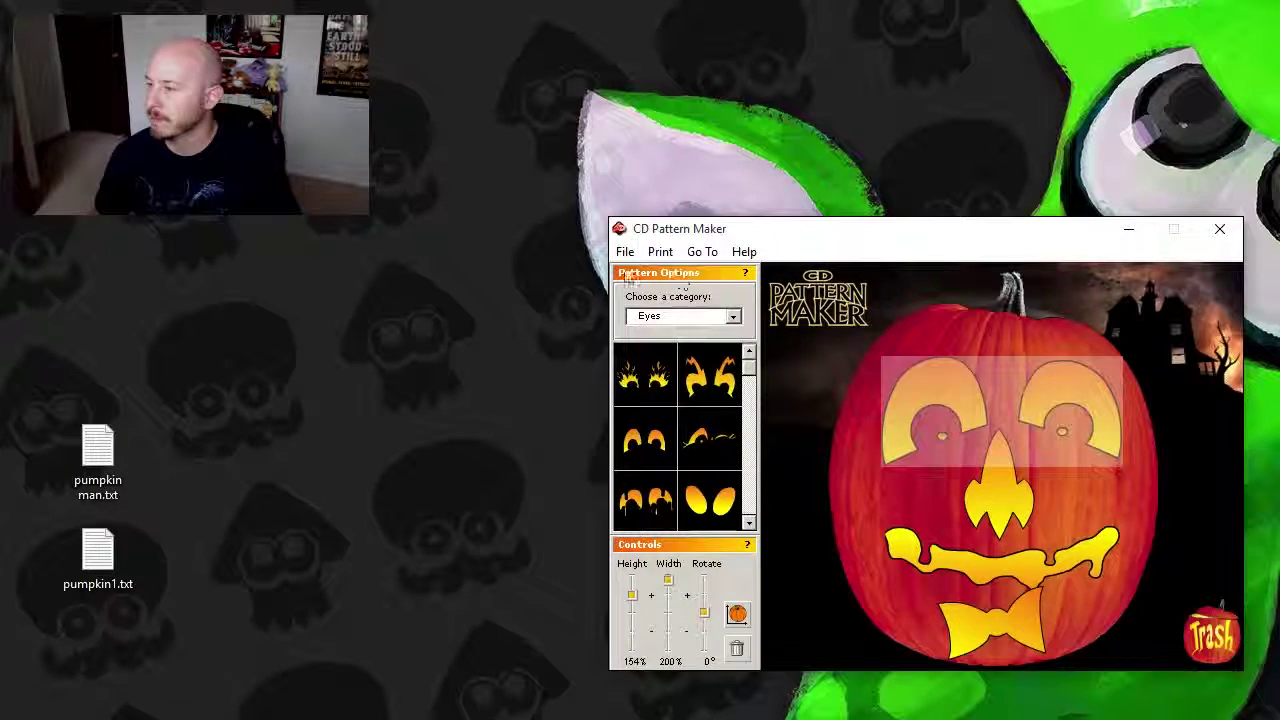
- Start a new 10 x 12 inch pumpkin without saving changes to the current face
click(624, 254)
click(620, 274)
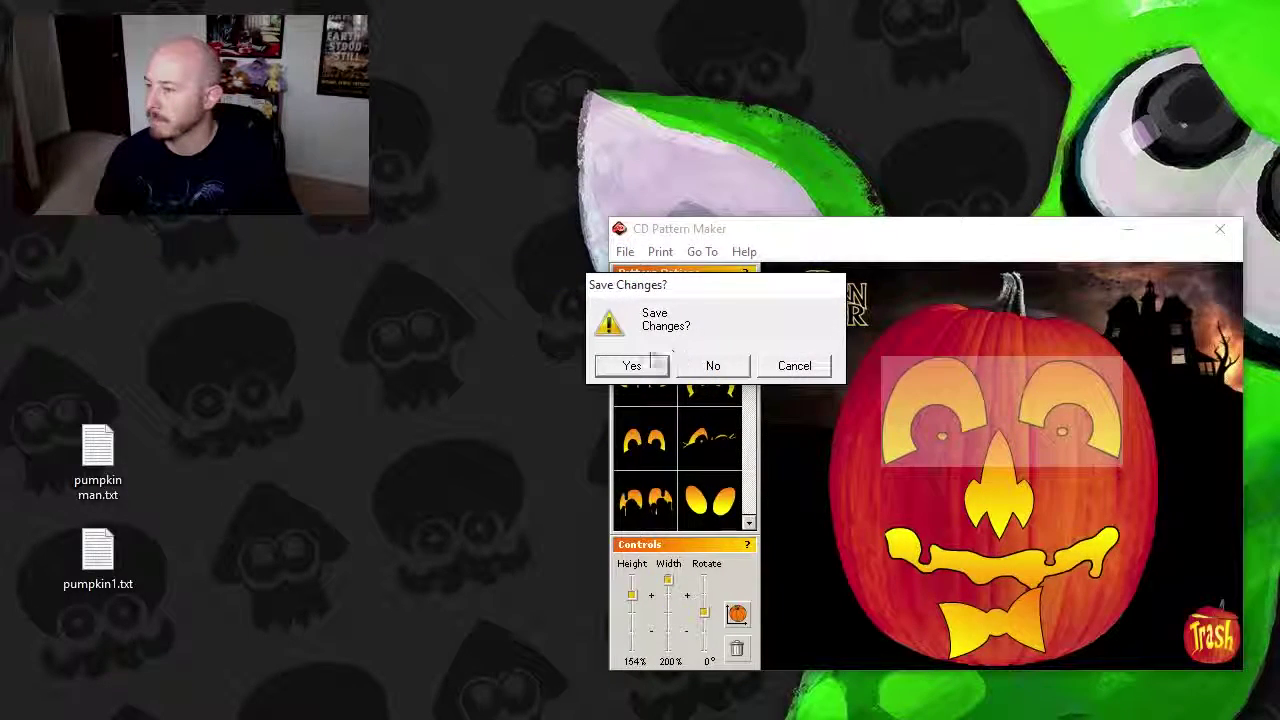
click(716, 367)
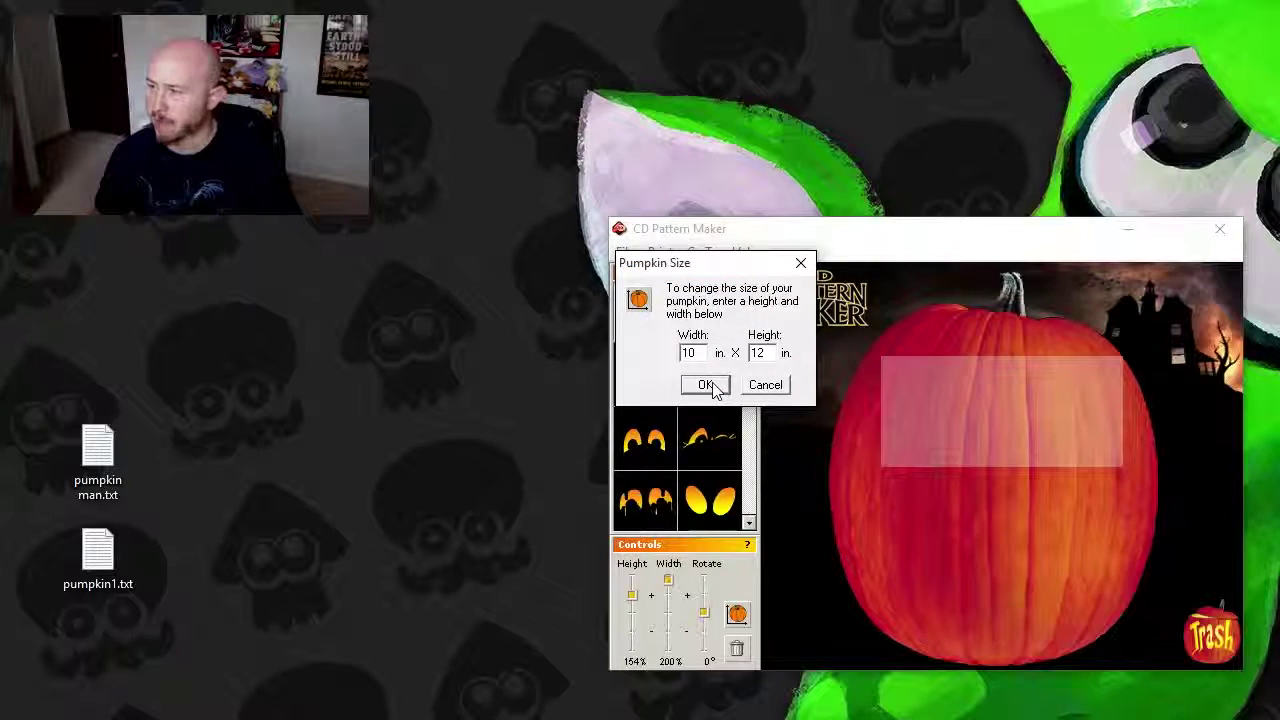
click(706, 385)
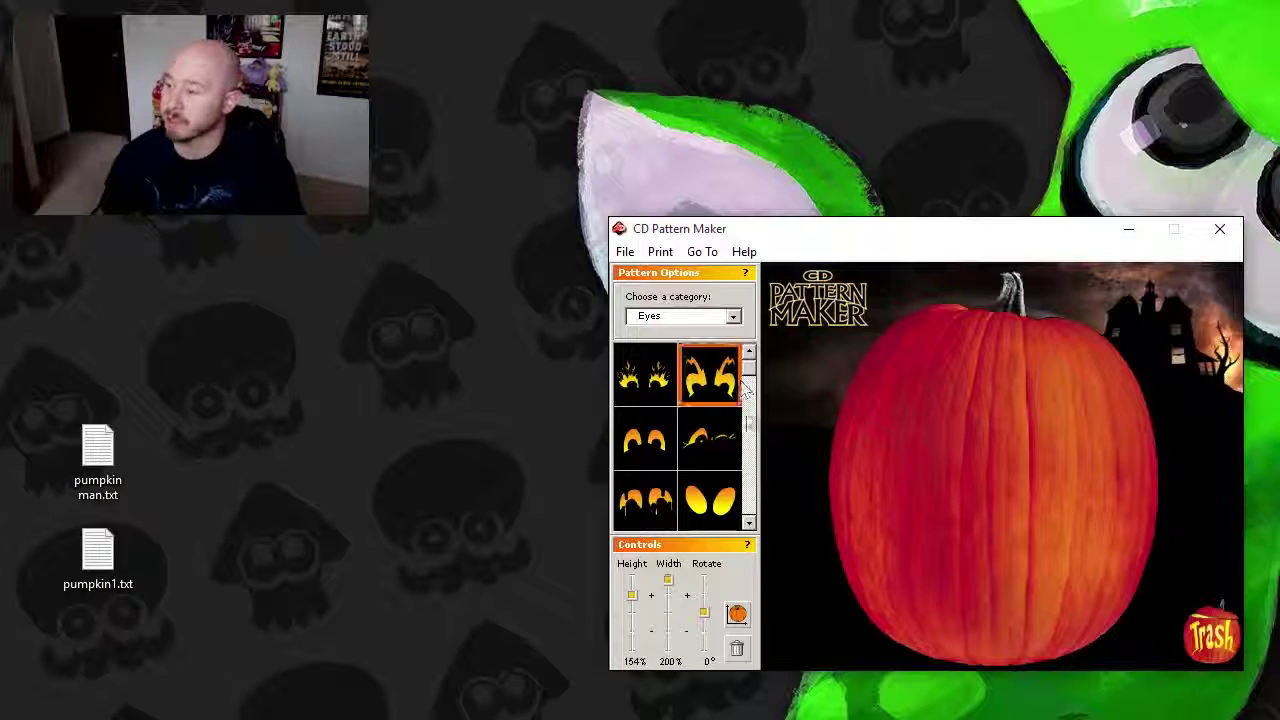
- Add the angry slanted eyes at 132% height and width, rotated -15°, across the upper pumpkin
click(748, 527)
click(748, 527)
click(748, 527)
click(748, 527)
click(748, 527)
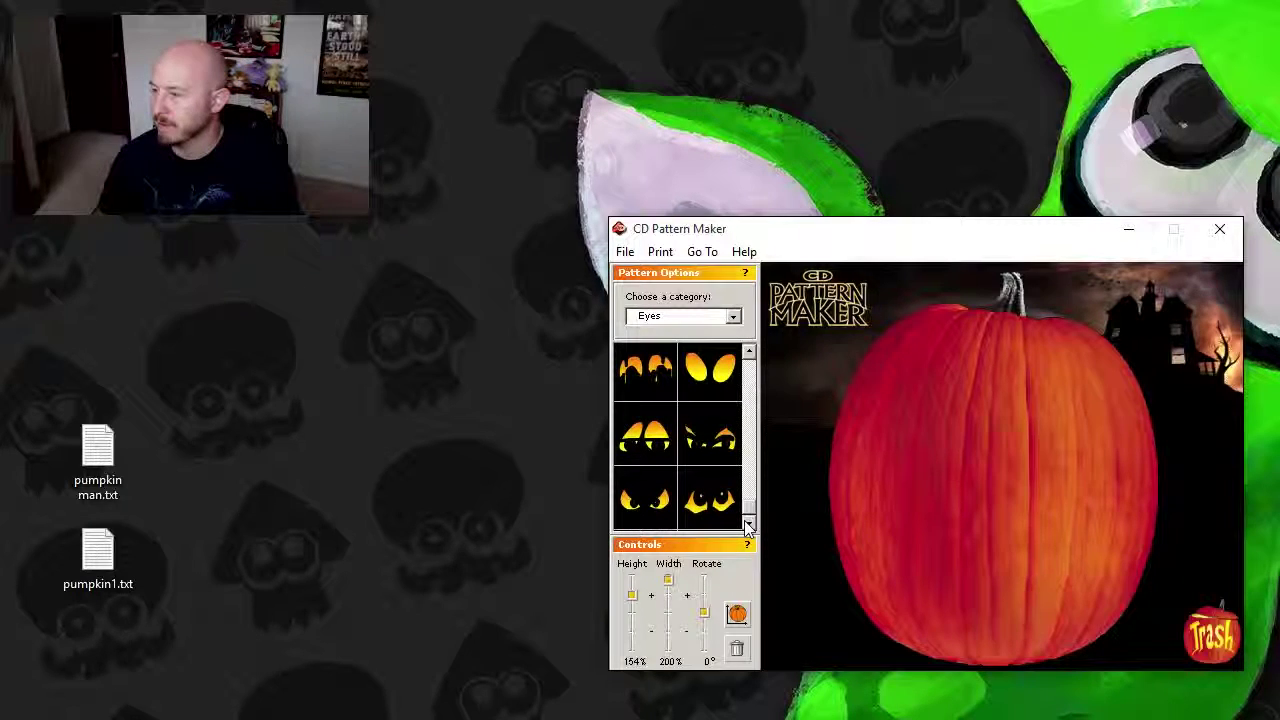
click(640, 492)
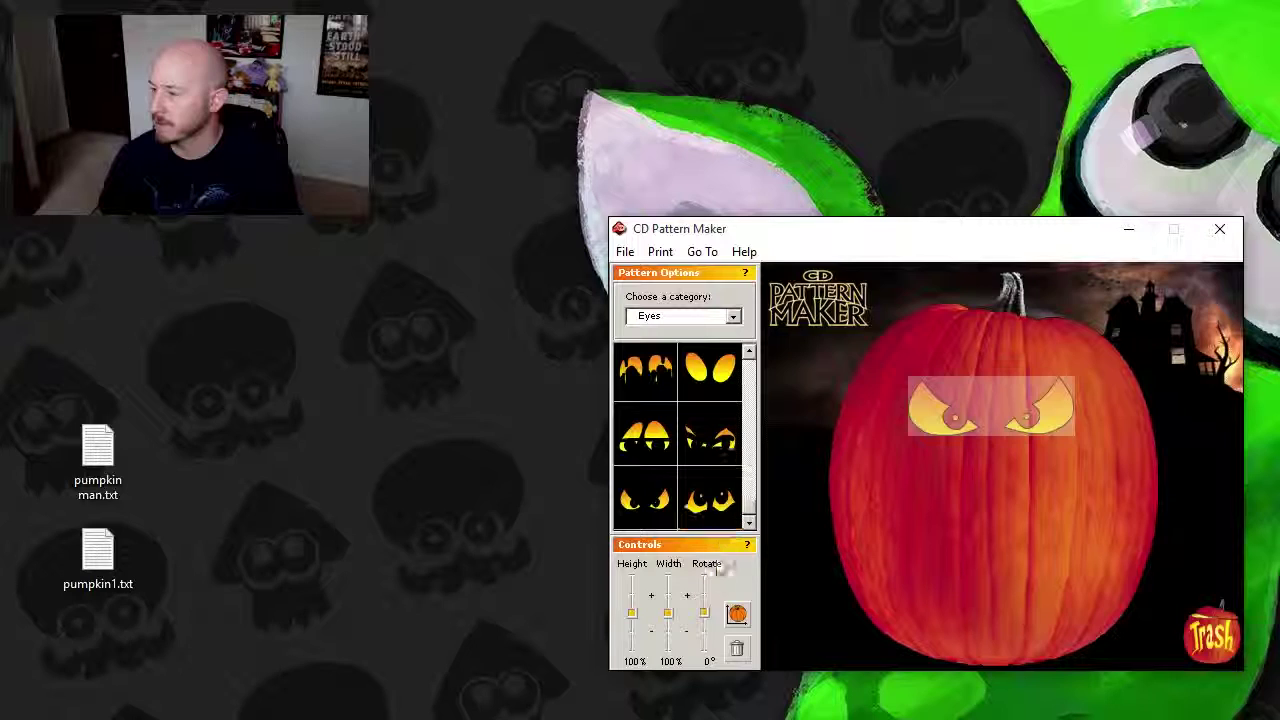
drag(631, 612, 632, 602)
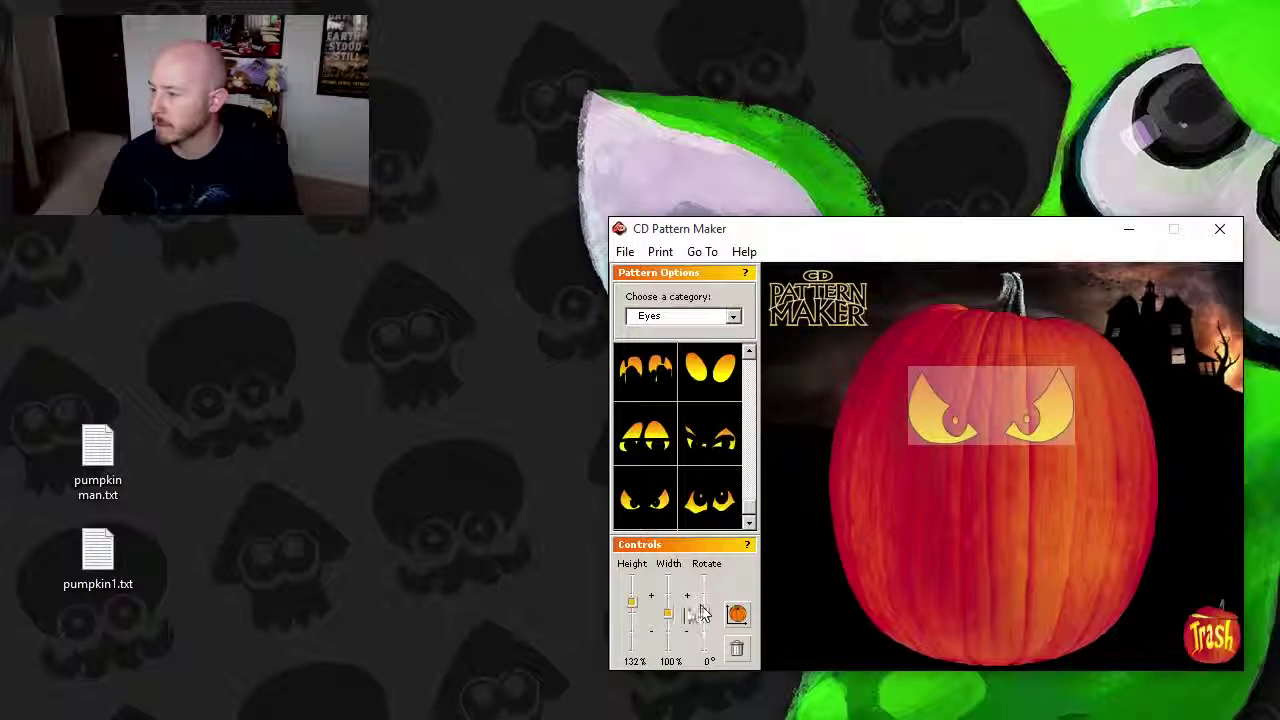
drag(670, 615, 705, 618)
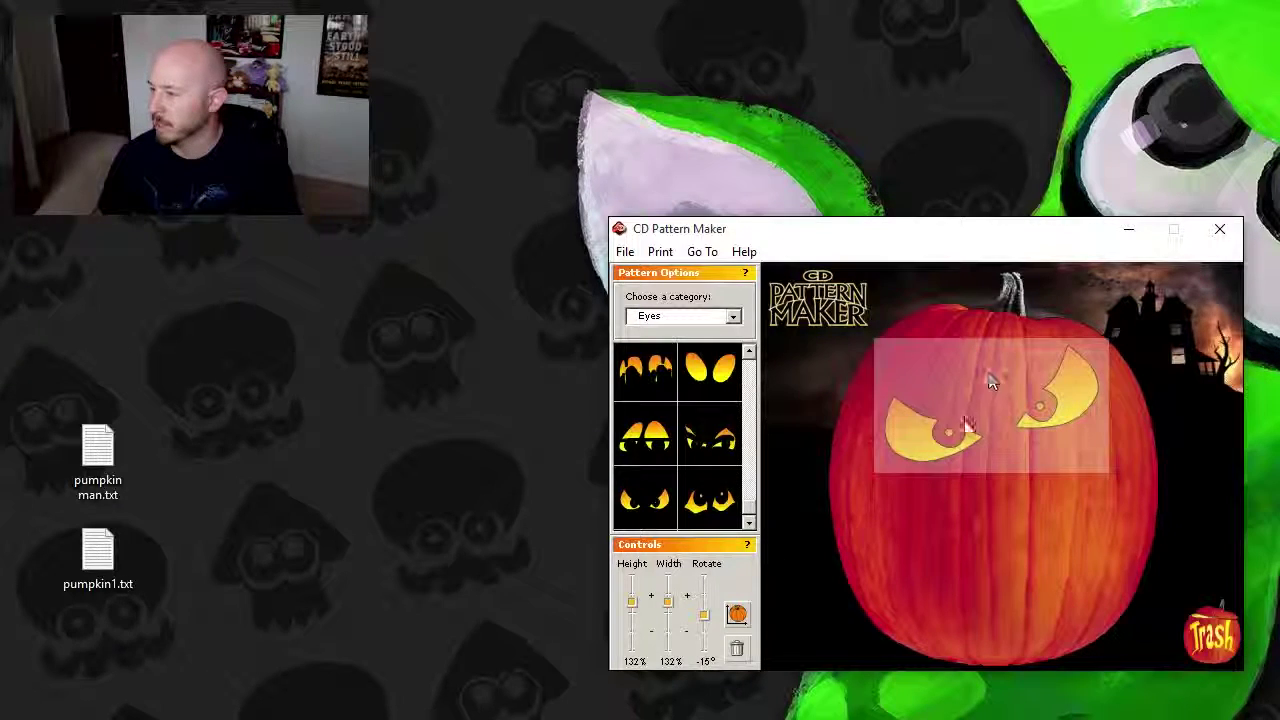
click(874, 455)
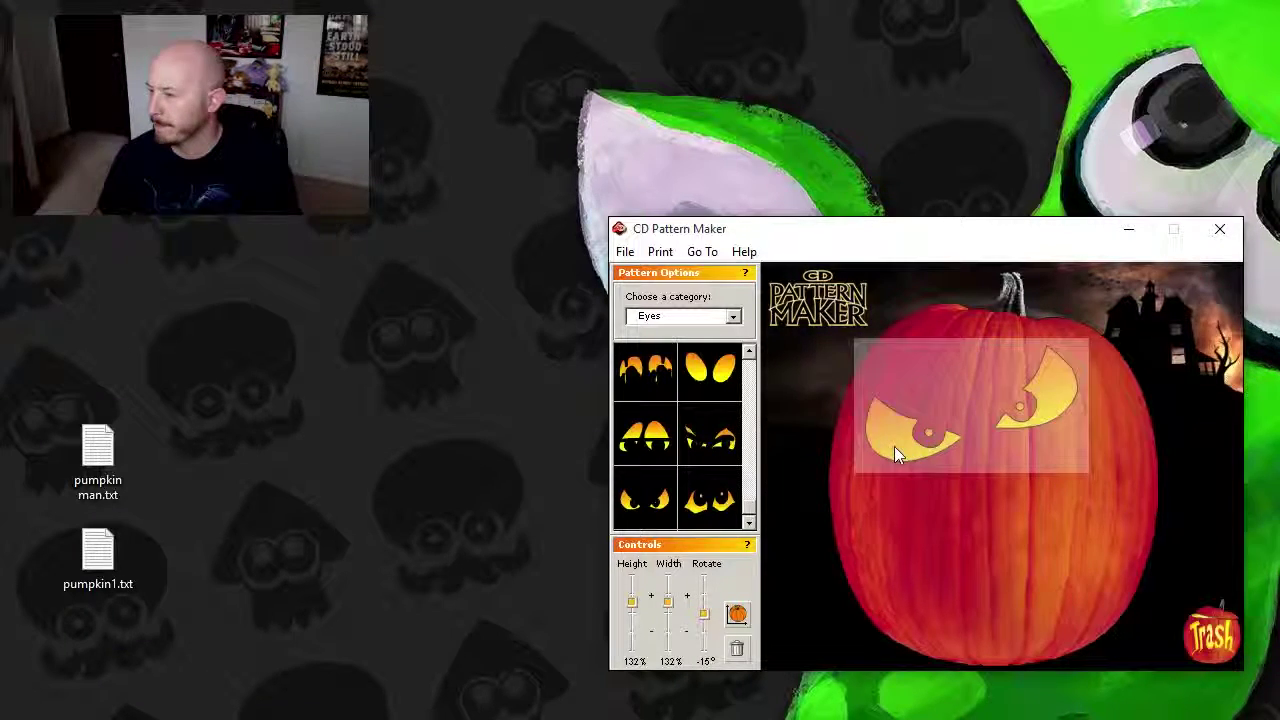
click(951, 523)
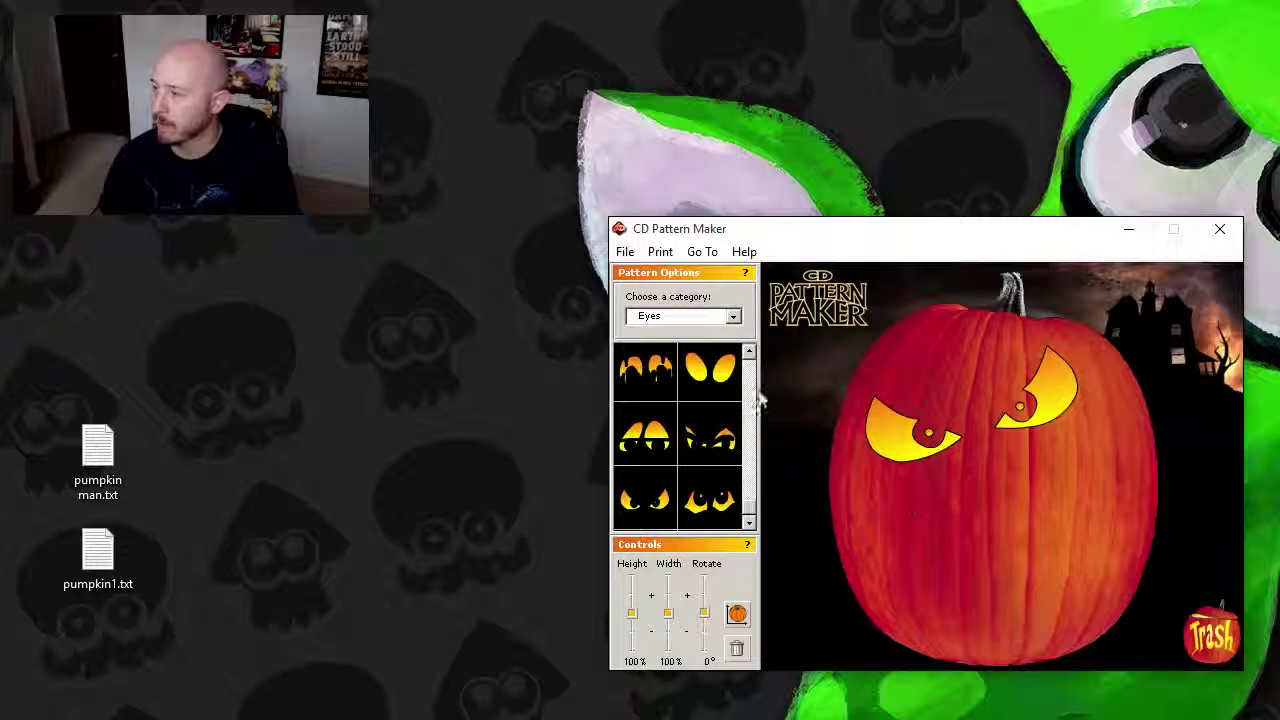
- Switch the pattern list to Noses and scroll to the two-piece slanted nose
click(732, 317)
click(653, 330)
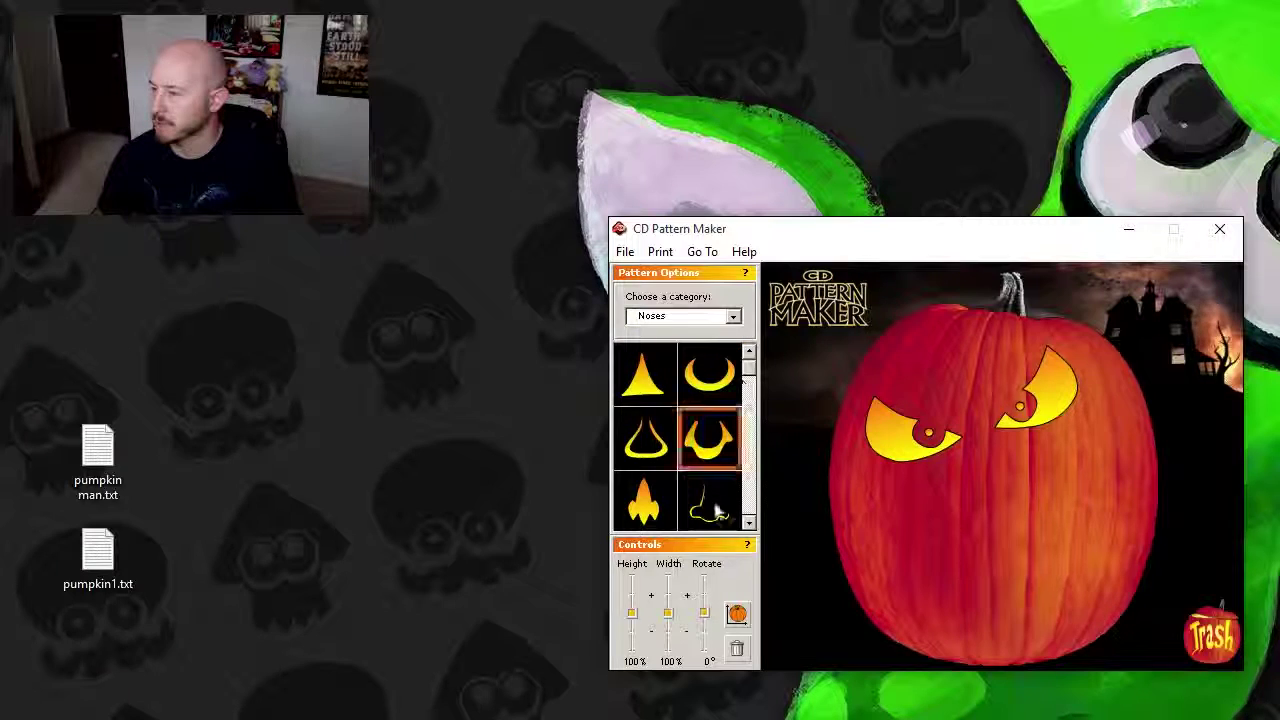
click(749, 523)
click(749, 523)
click(749, 523)
click(749, 523)
click(749, 523)
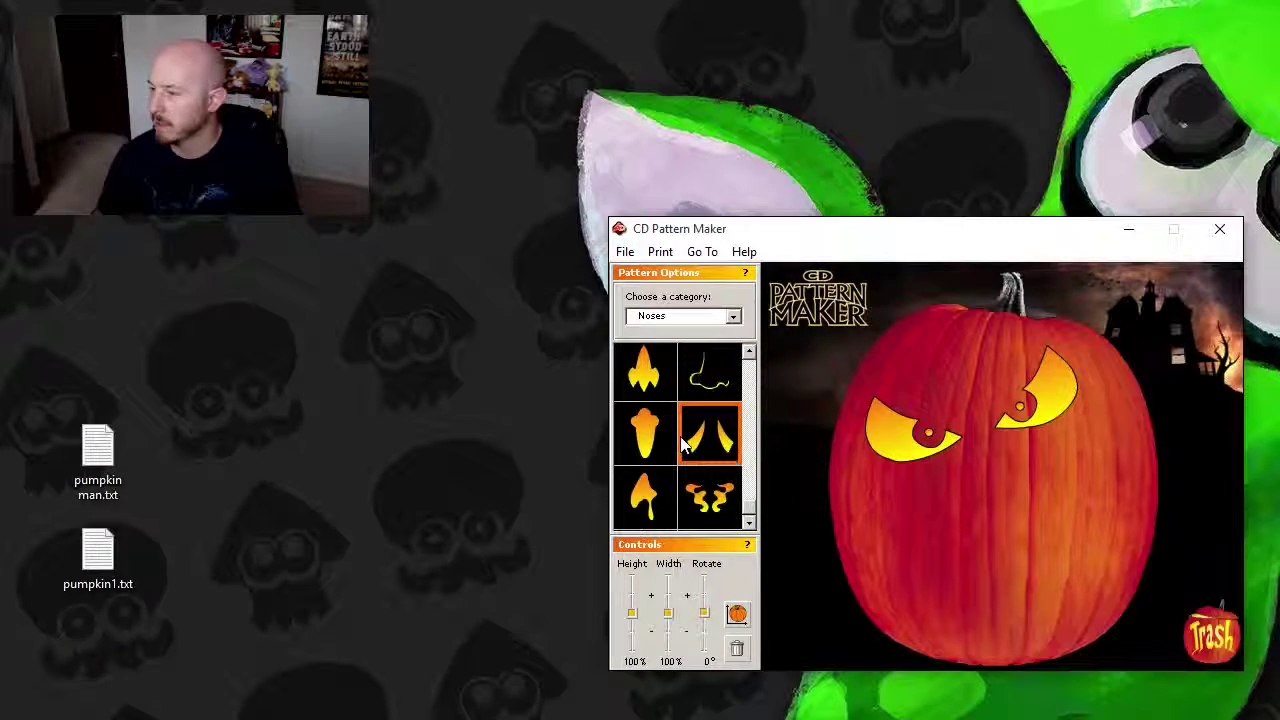
- Place the two-piece slanted nose just under the eyes and widen it to 132%
drag(683, 447, 1018, 500)
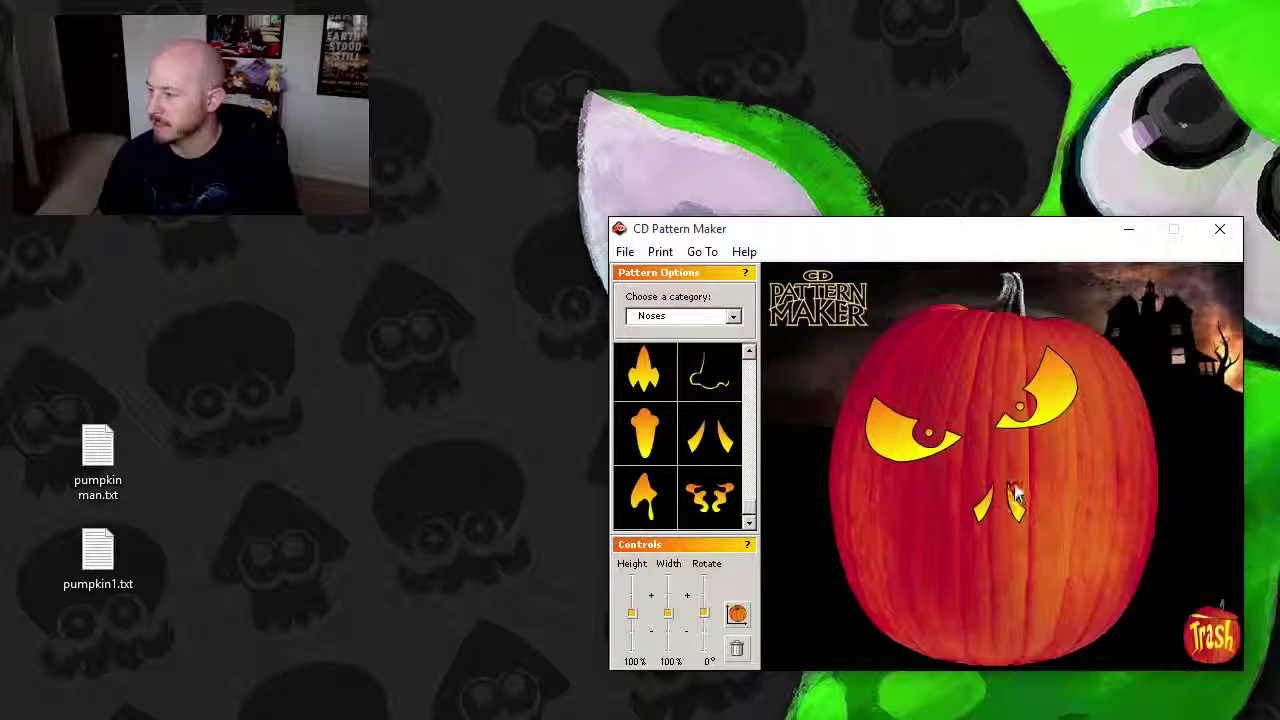
click(1018, 506)
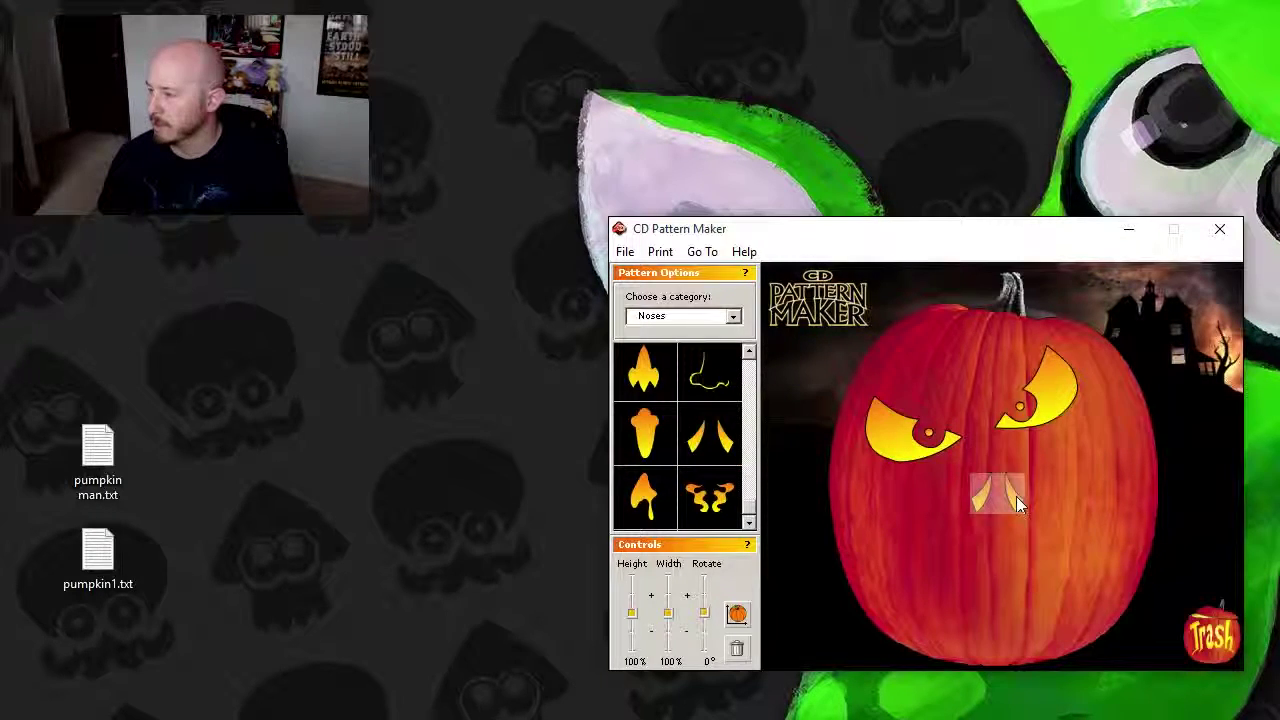
drag(1016, 500, 1004, 478)
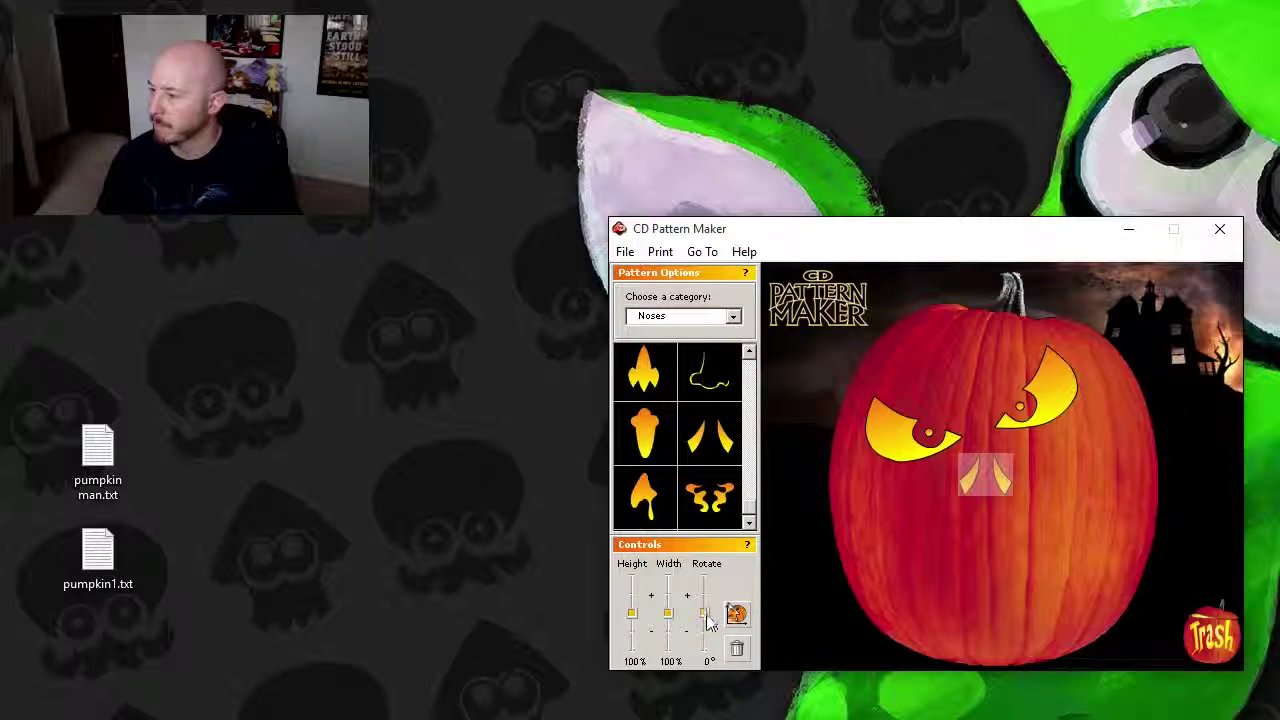
drag(667, 612, 669, 611)
click(732, 316)
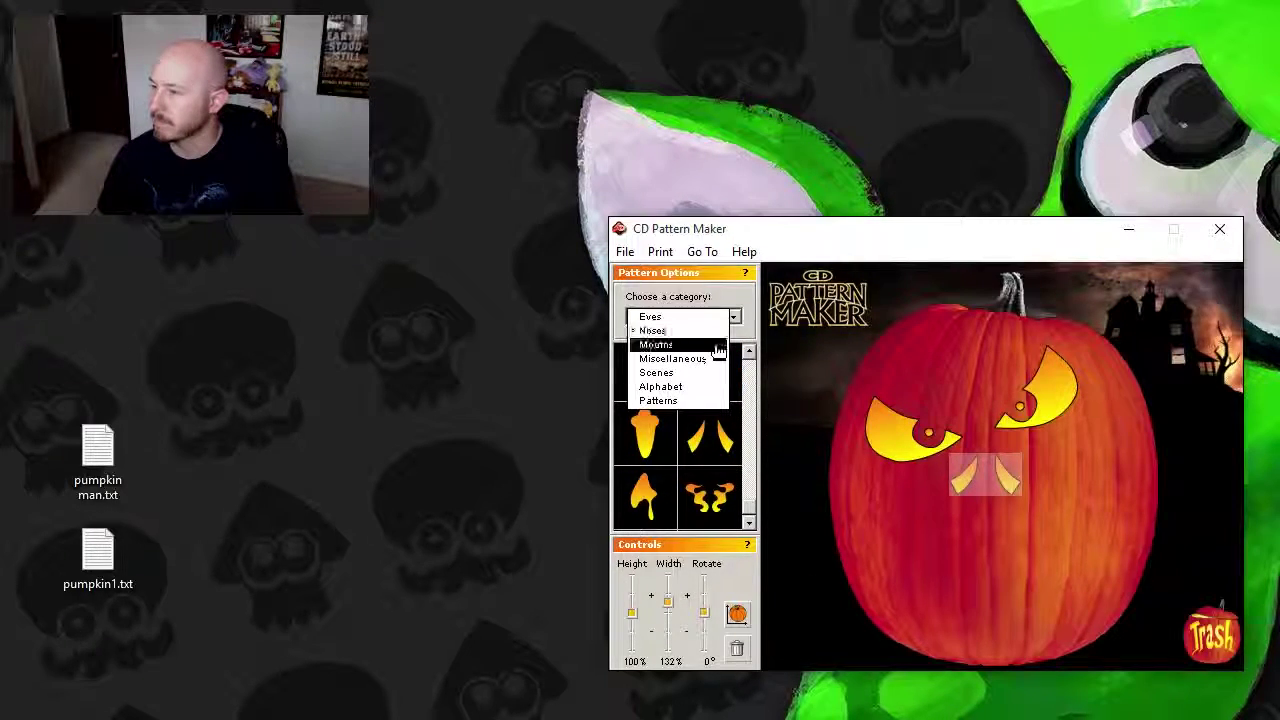
click(680, 344)
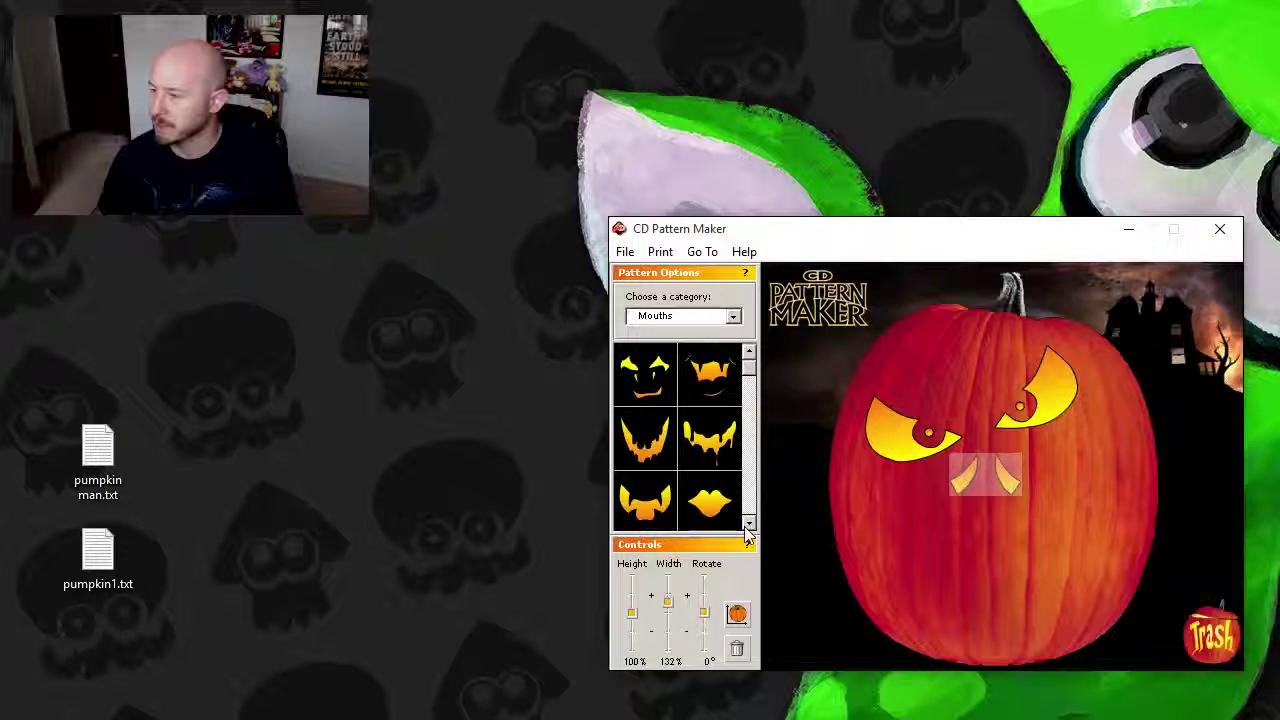
- Add the rounded-teeth mouth at 151% width, 128% height and -15° rotation below the nose
scroll(667, 475, down, 5)
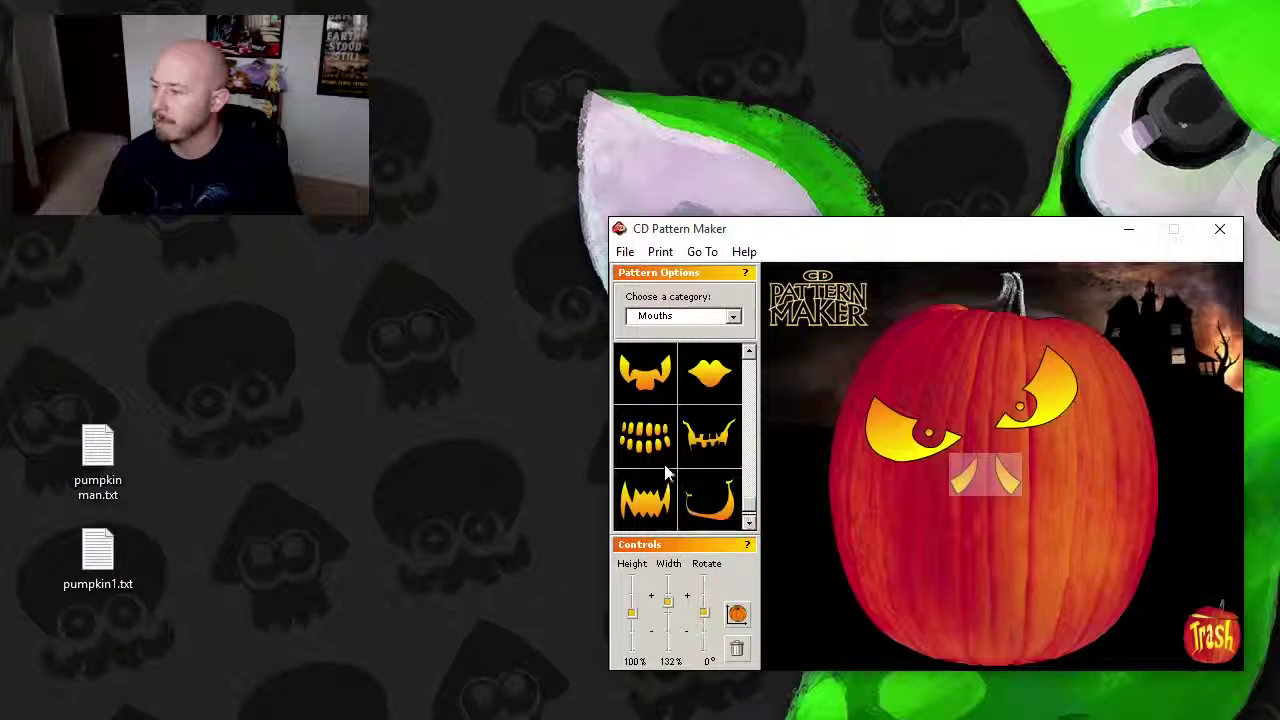
click(648, 440)
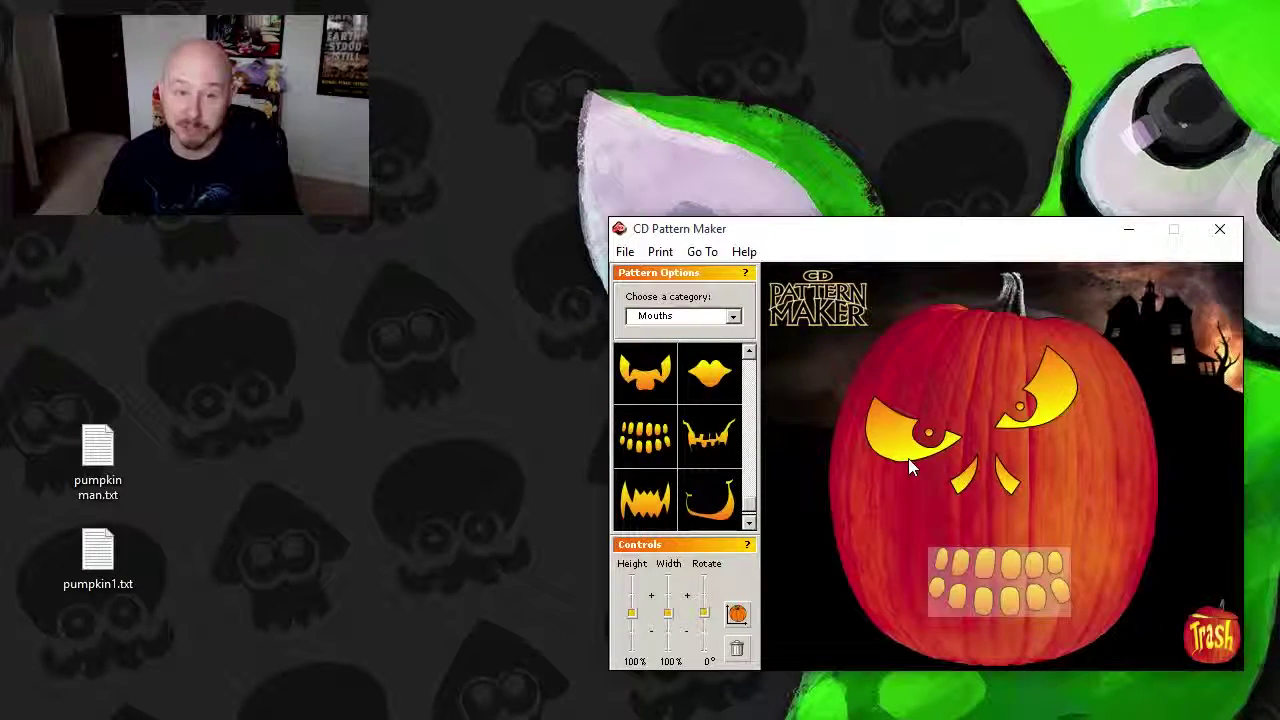
mouse_move(668, 612)
mouse_down()
mouse_move(669, 586)
mouse_move(668, 597)
mouse_up()
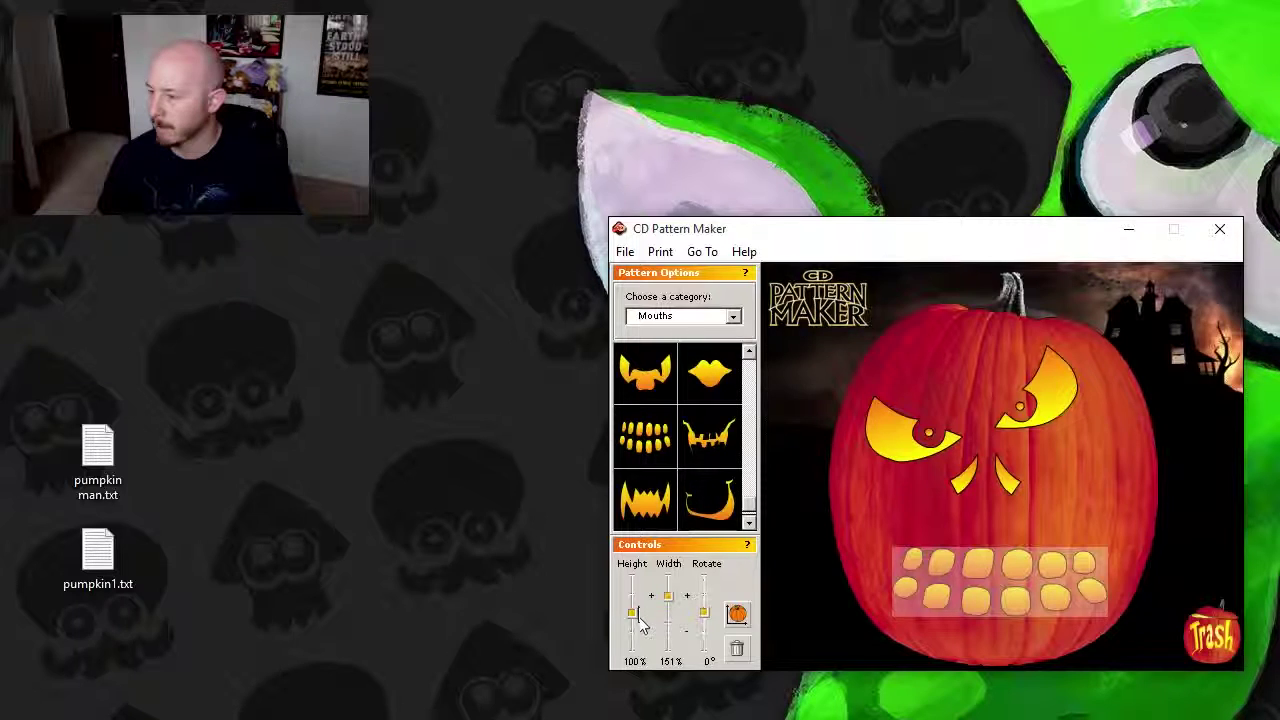
drag(630, 620, 705, 614)
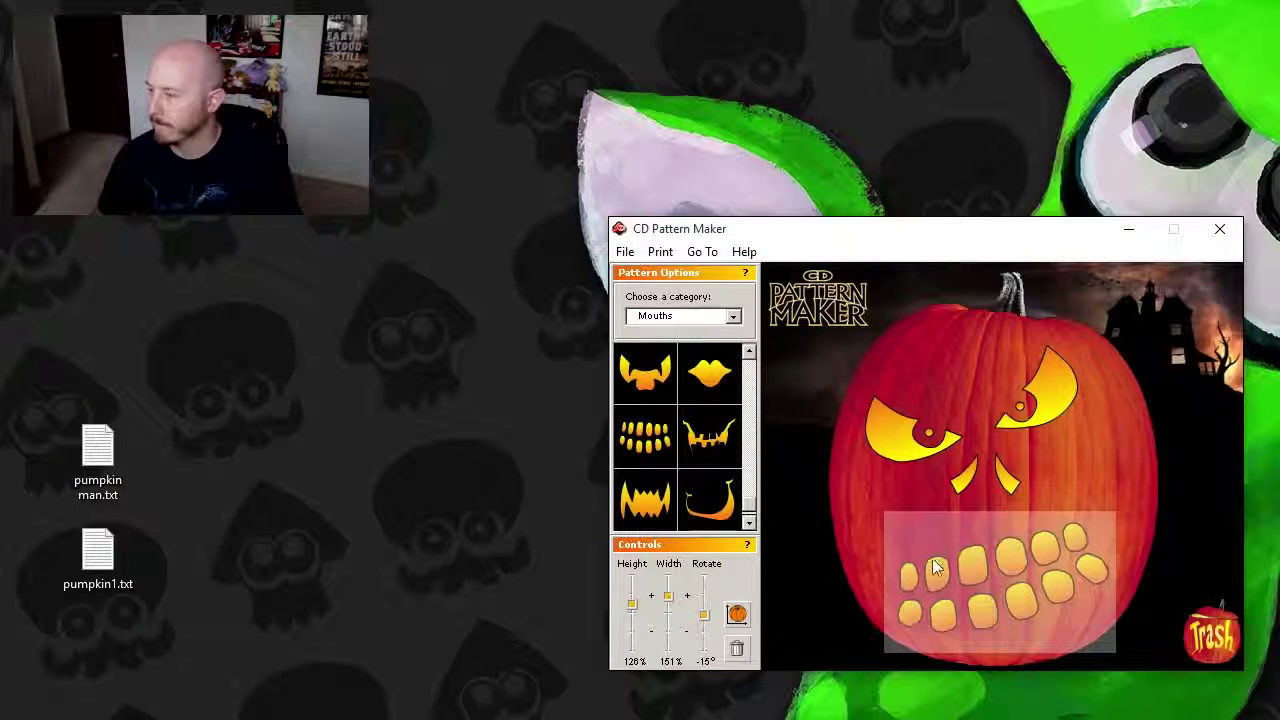
drag(966, 570, 964, 538)
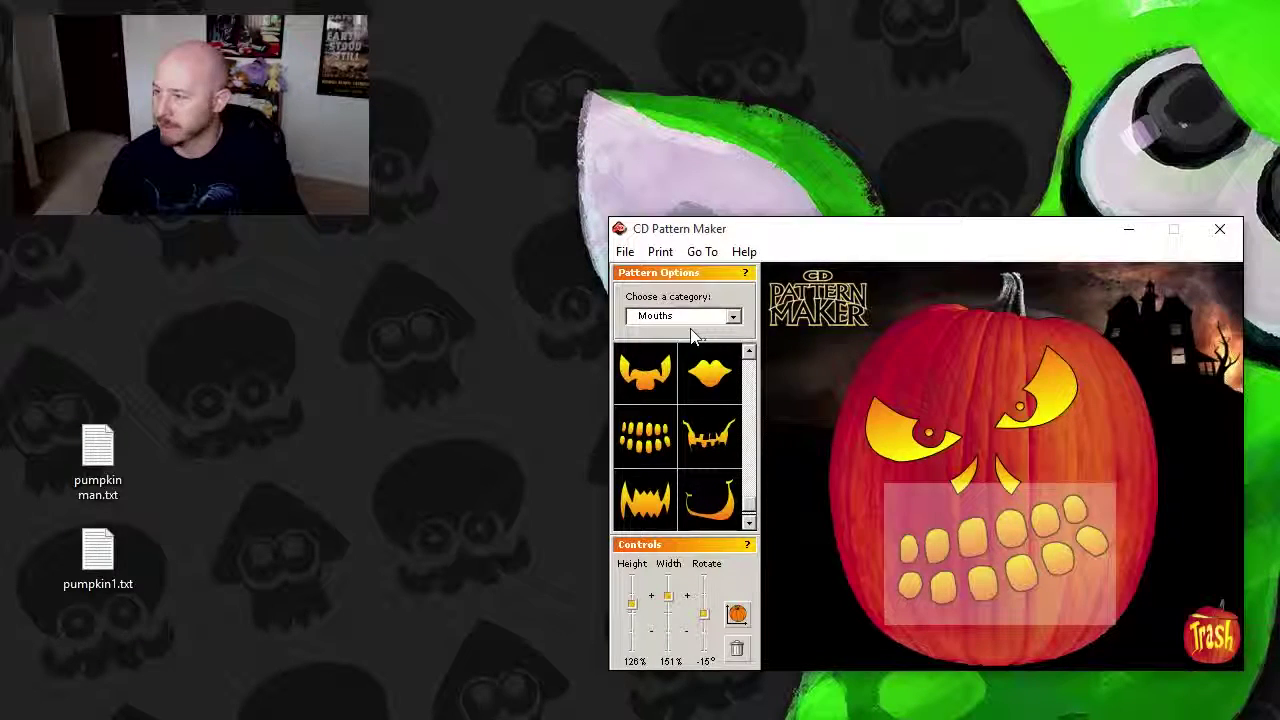
- Switch to the Miscellaneous patterns and scroll down to the curled ear shapes
click(714, 317)
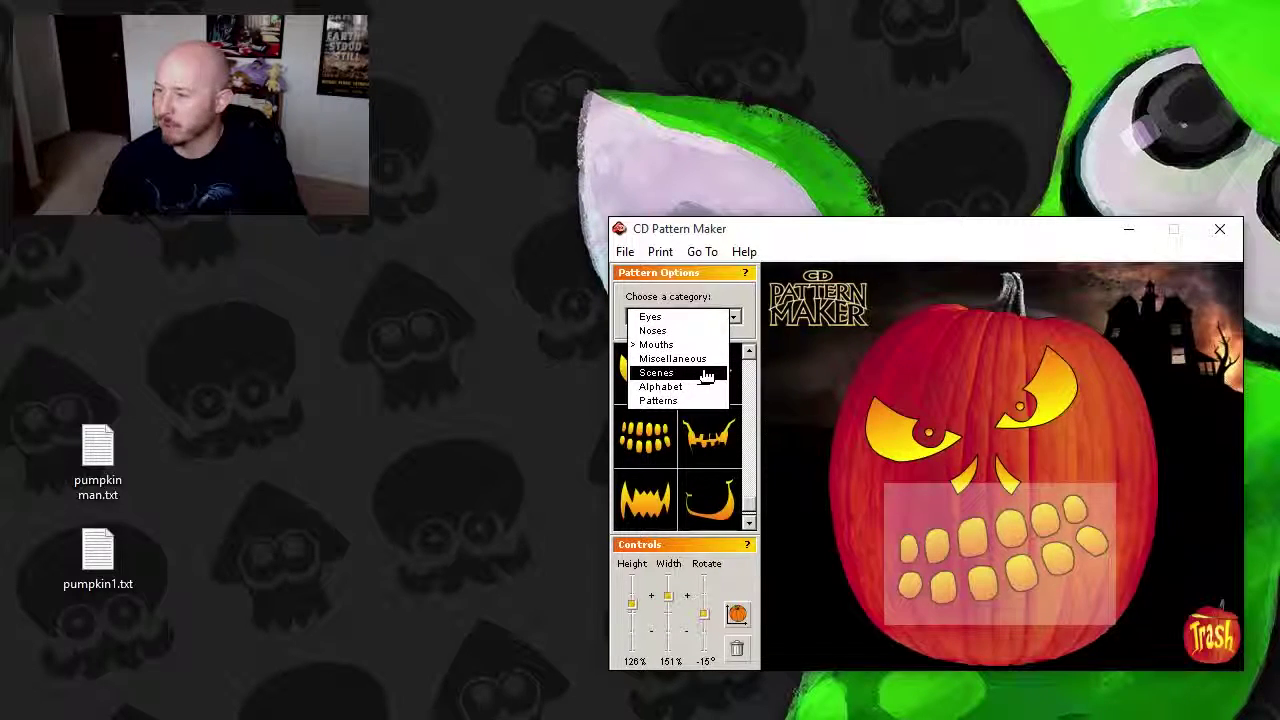
click(700, 358)
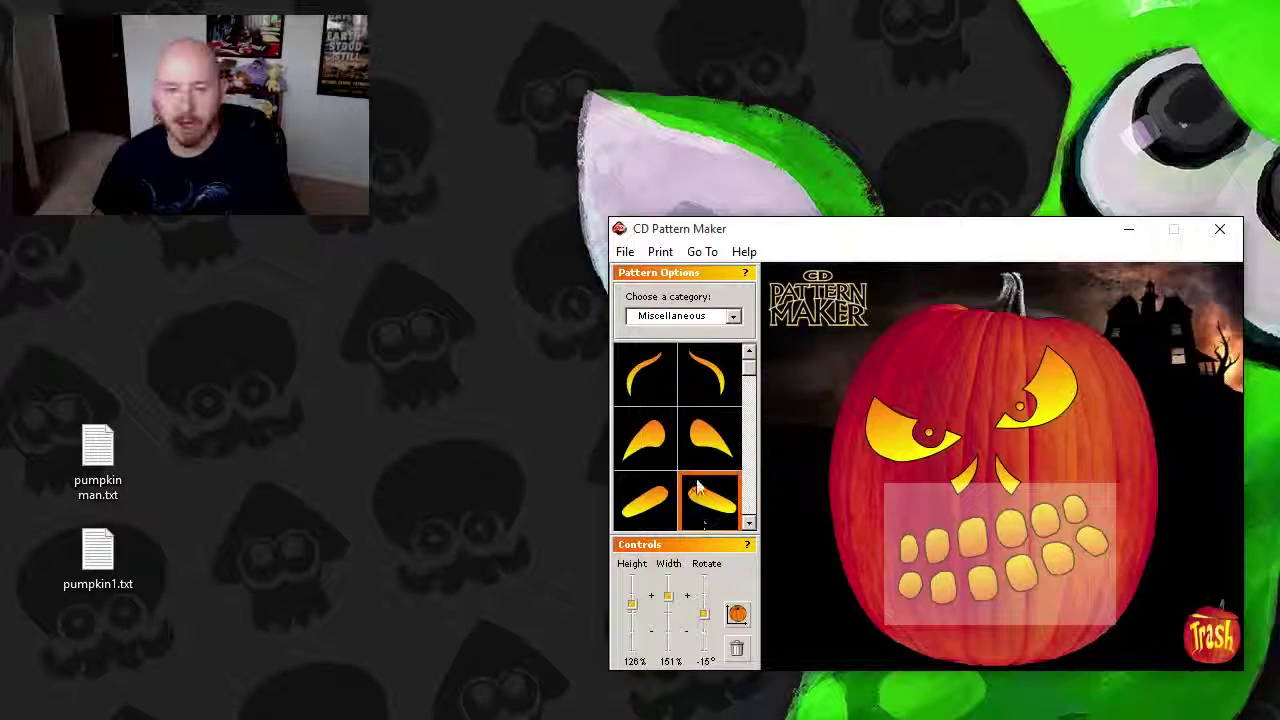
click(749, 522)
click(749, 522)
click(749, 522)
click(749, 522)
click(749, 522)
click(749, 522)
click(749, 522)
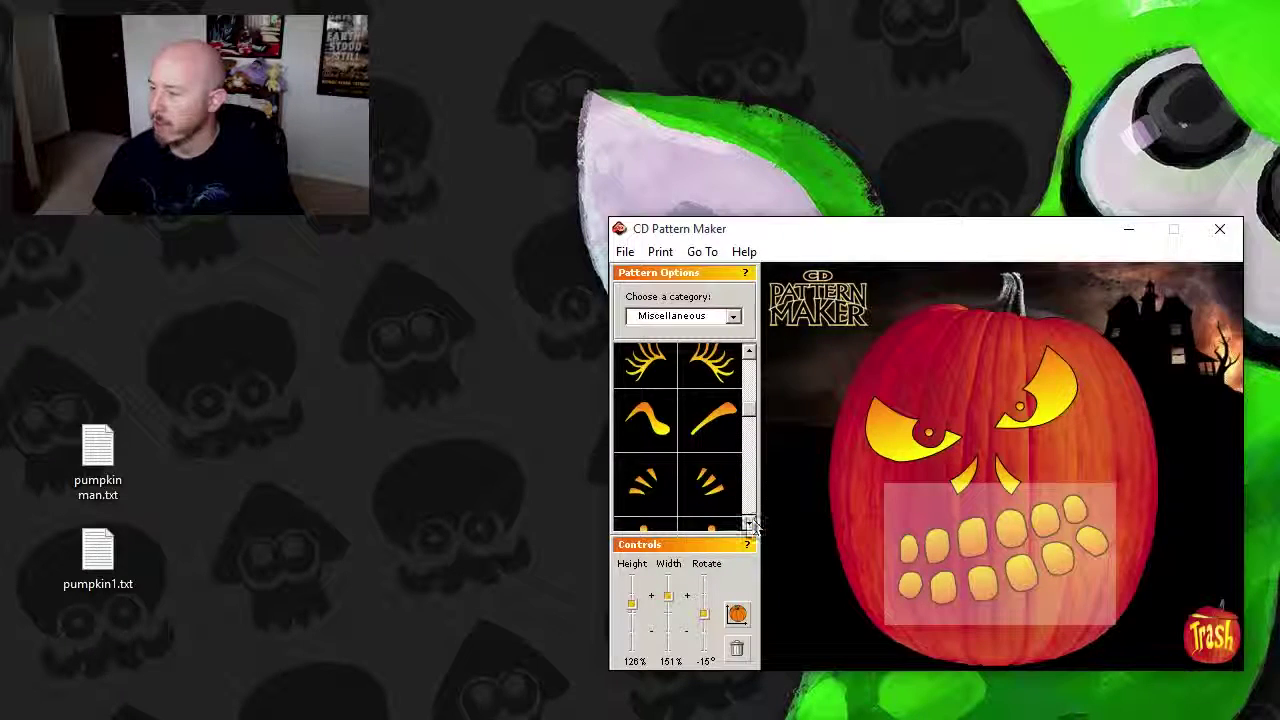
click(749, 522)
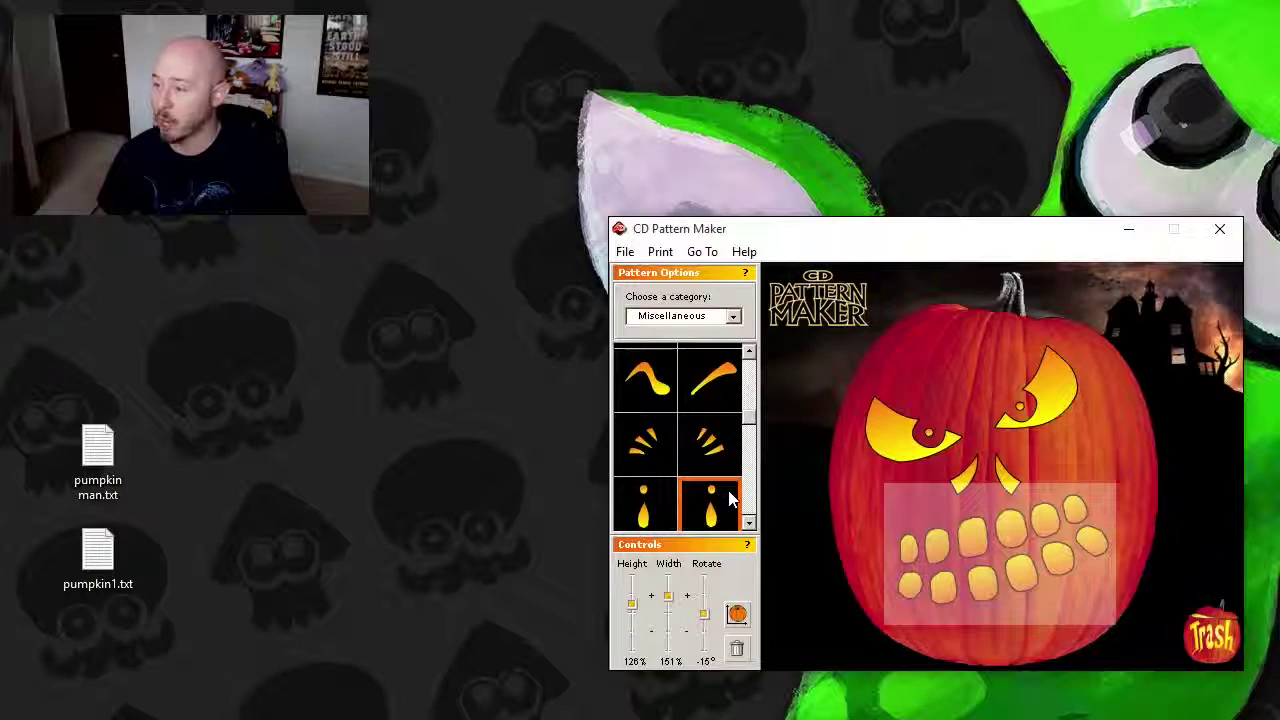
click(749, 523)
click(749, 523)
click(749, 523)
click(749, 523)
click(749, 523)
click(749, 523)
click(749, 523)
- Place a curled ear on the right and the left side of the pumpkin
click(749, 523)
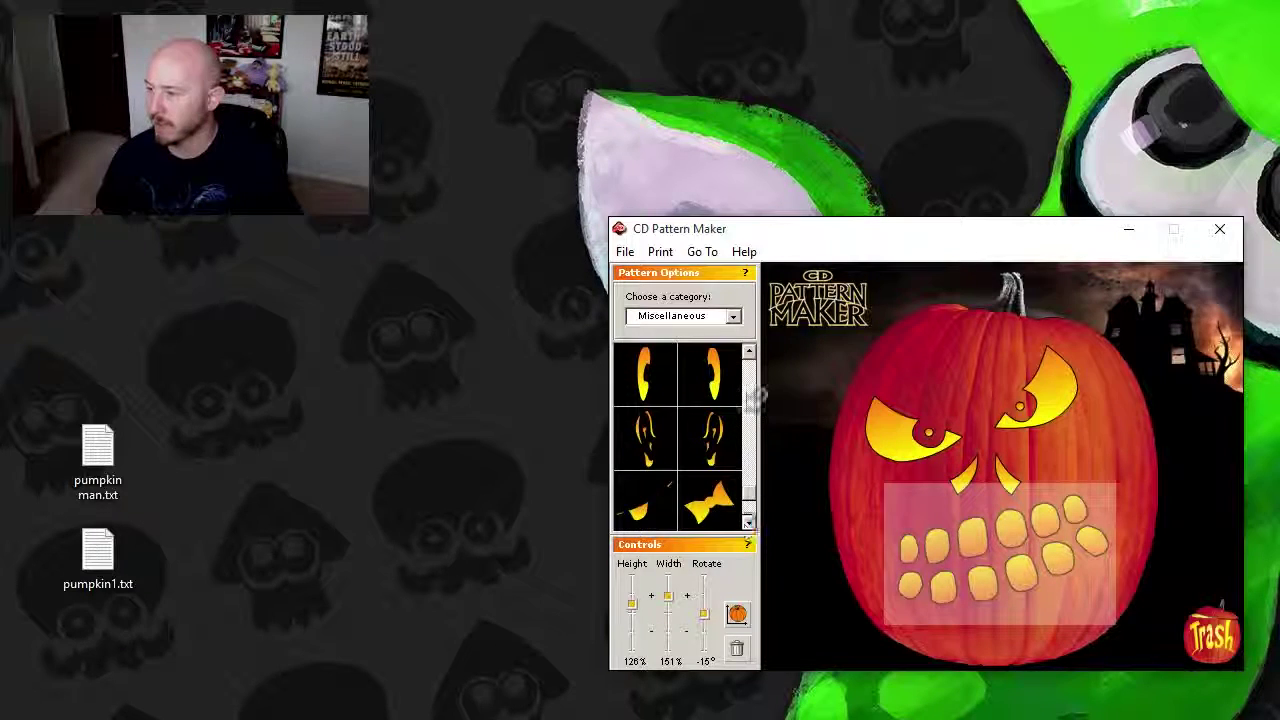
drag(715, 385, 1122, 428)
drag(706, 395, 856, 486)
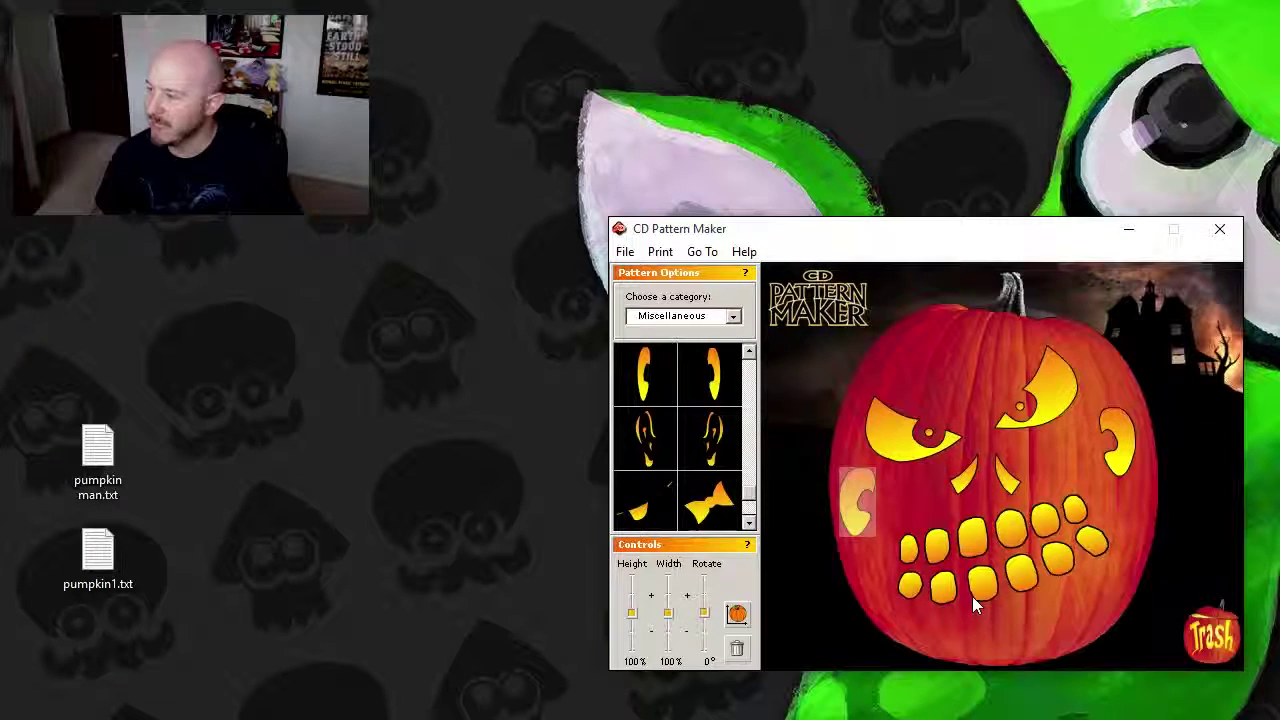
- Pick the Patterns category from the category dropdown and deselect the ear piece
click(734, 318)
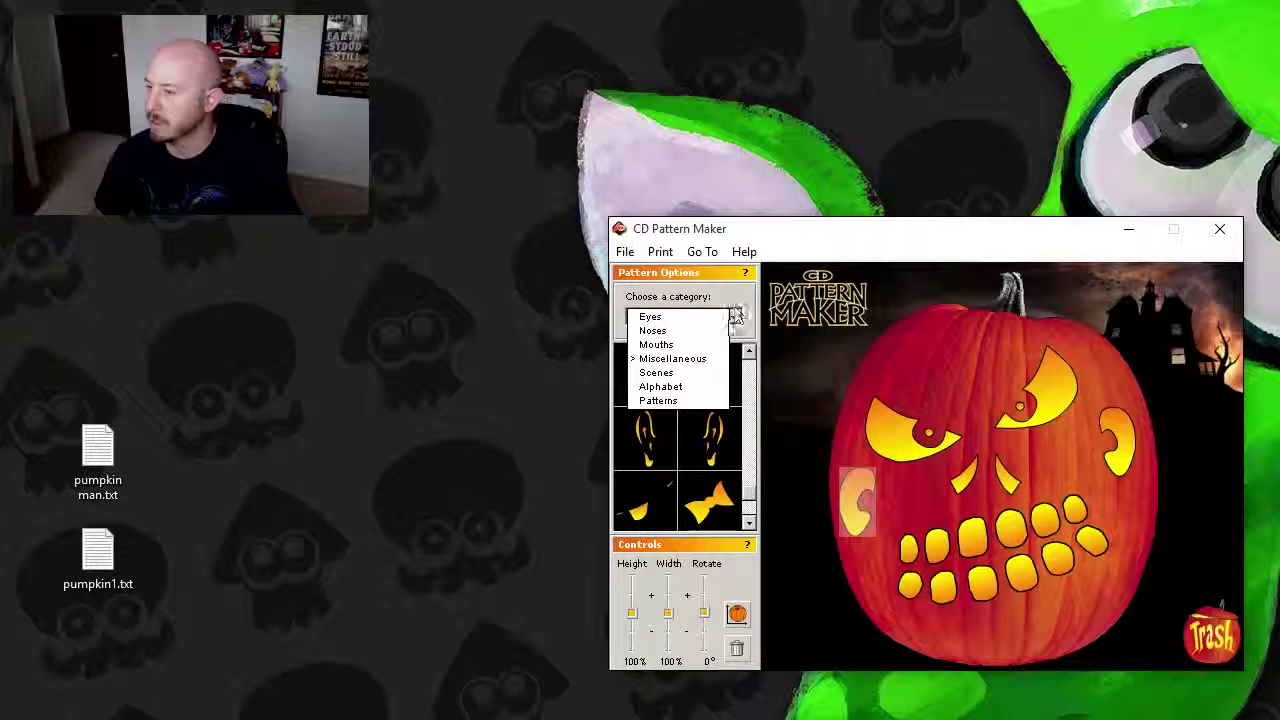
click(700, 393)
click(734, 318)
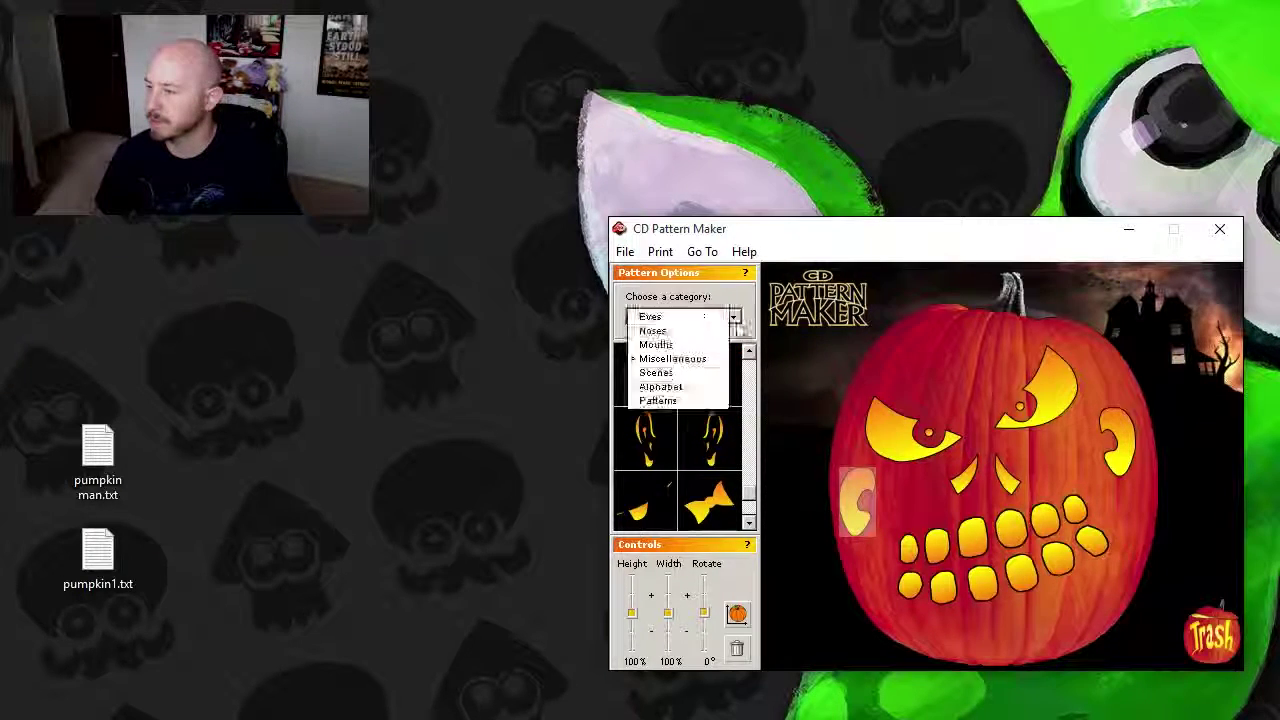
click(665, 393)
click(735, 318)
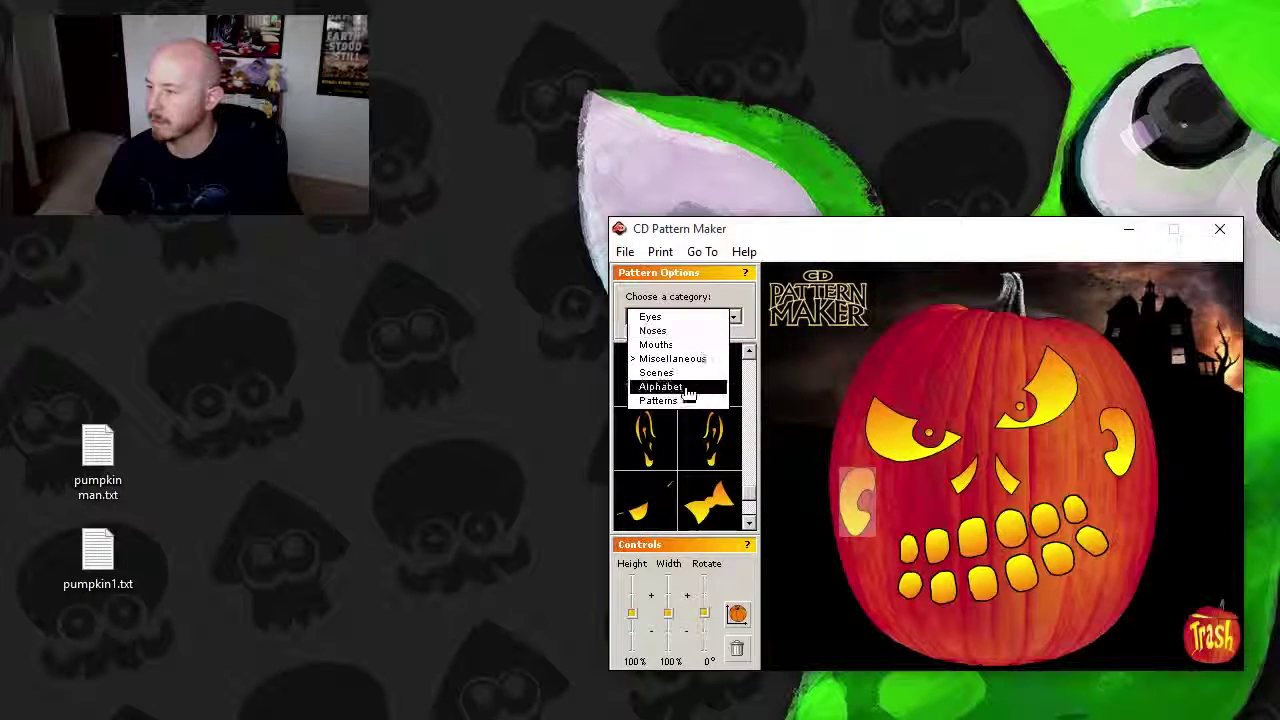
click(662, 400)
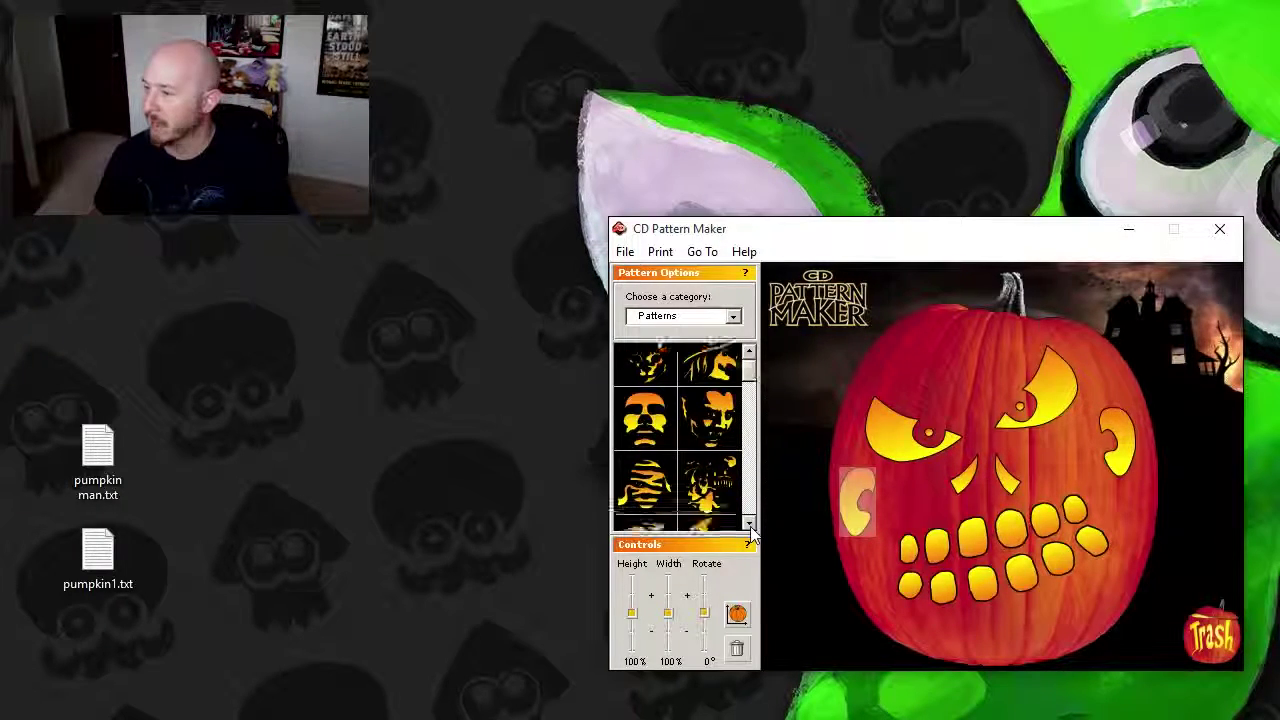
click(902, 350)
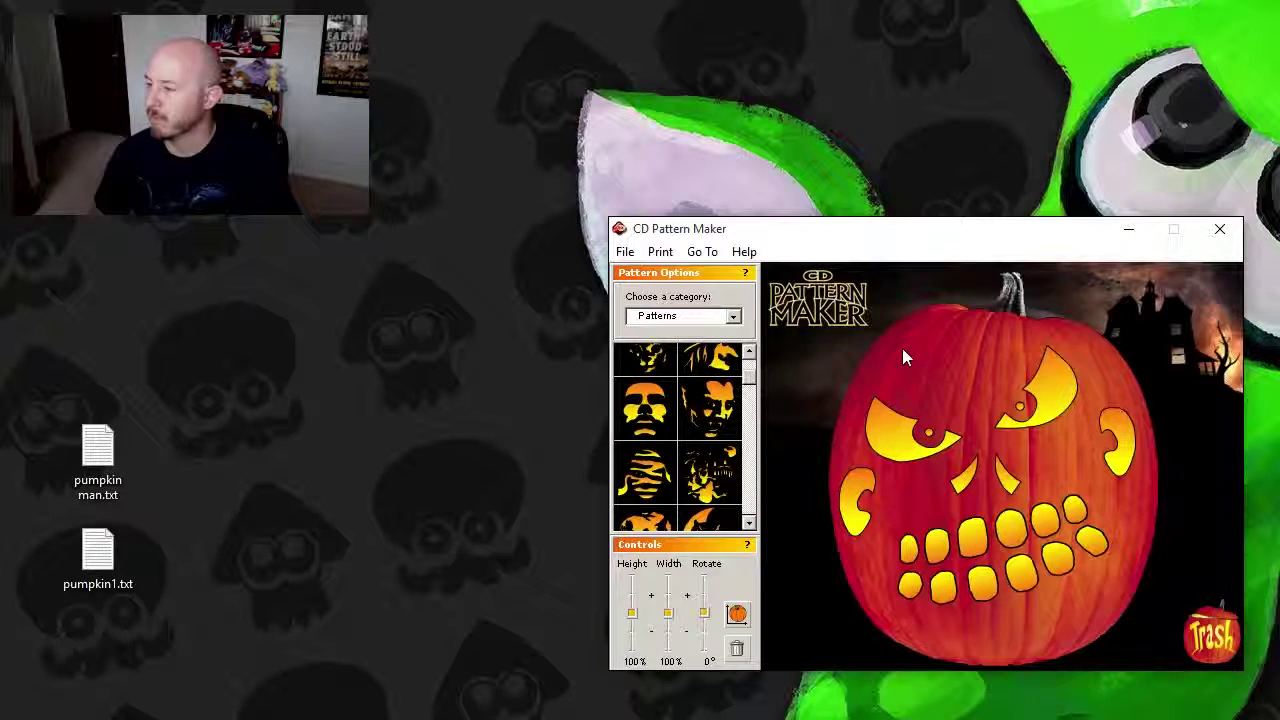
- Save the evil-eyed design to the Desktop as pumpkin2
click(626, 252)
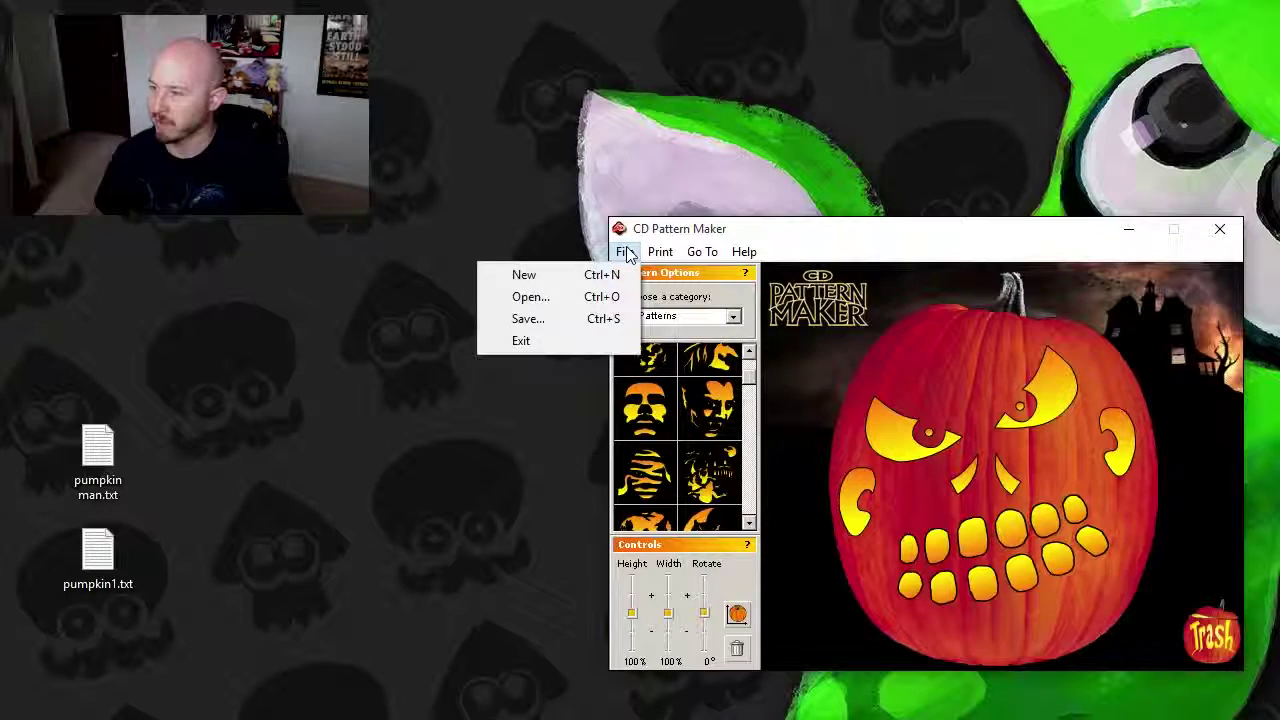
click(528, 322)
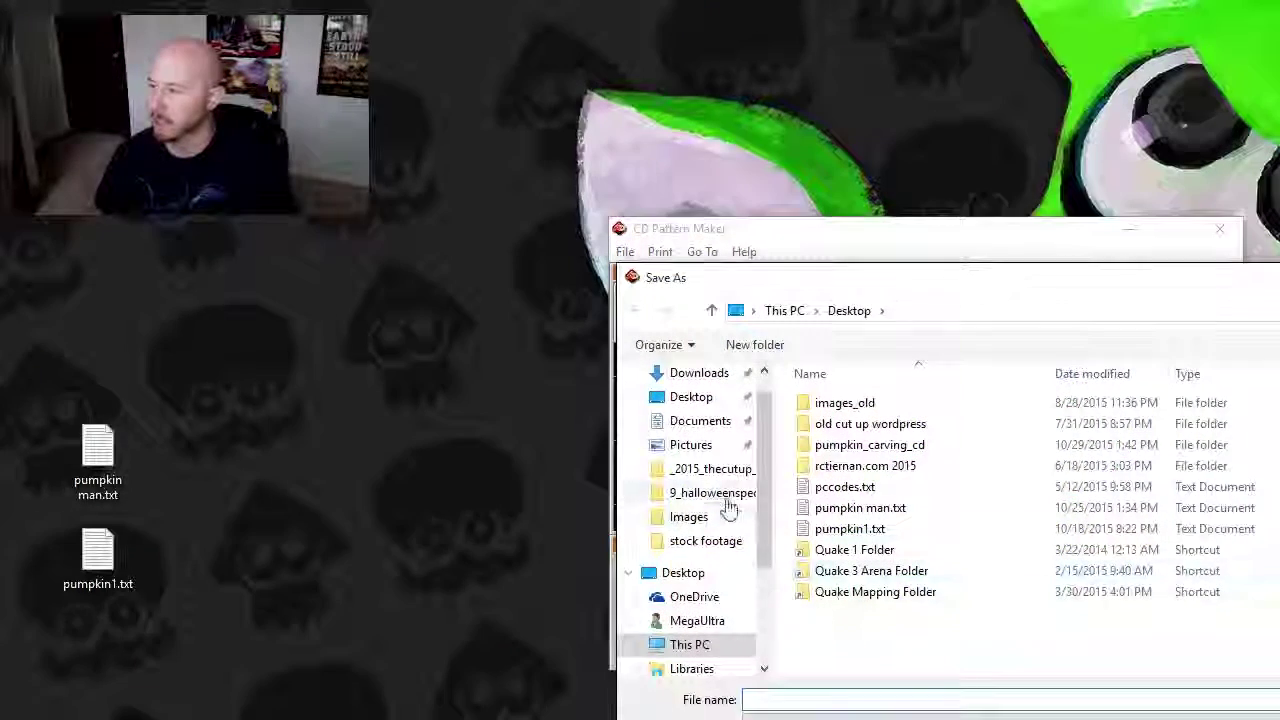
click(689, 397)
click(760, 700)
text(pumpkin2)
key(Return)
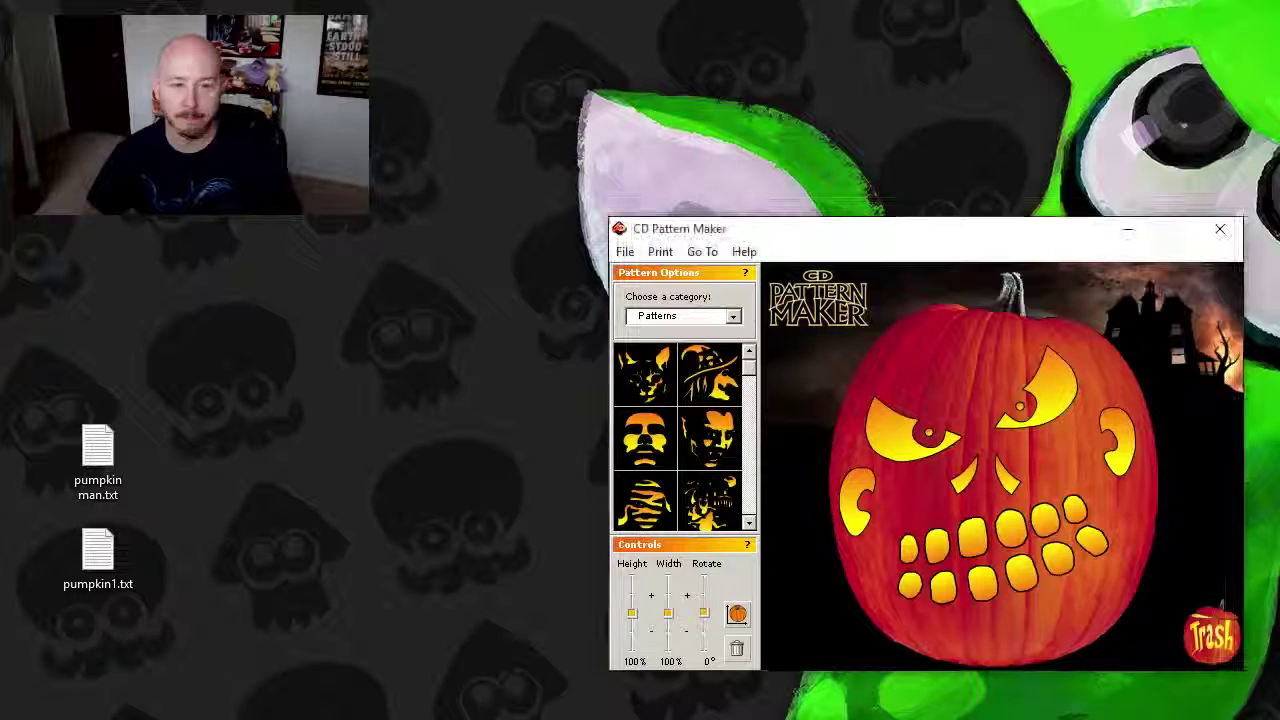
click(97, 655)
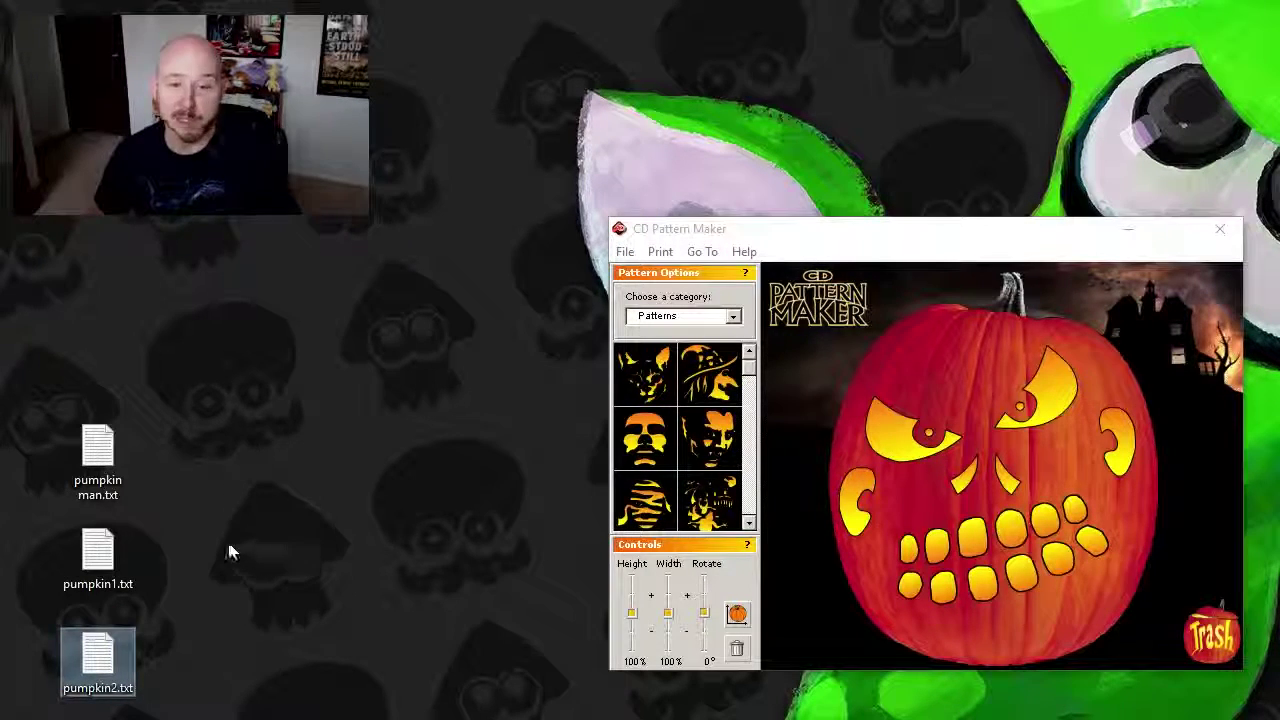
click(210, 638)
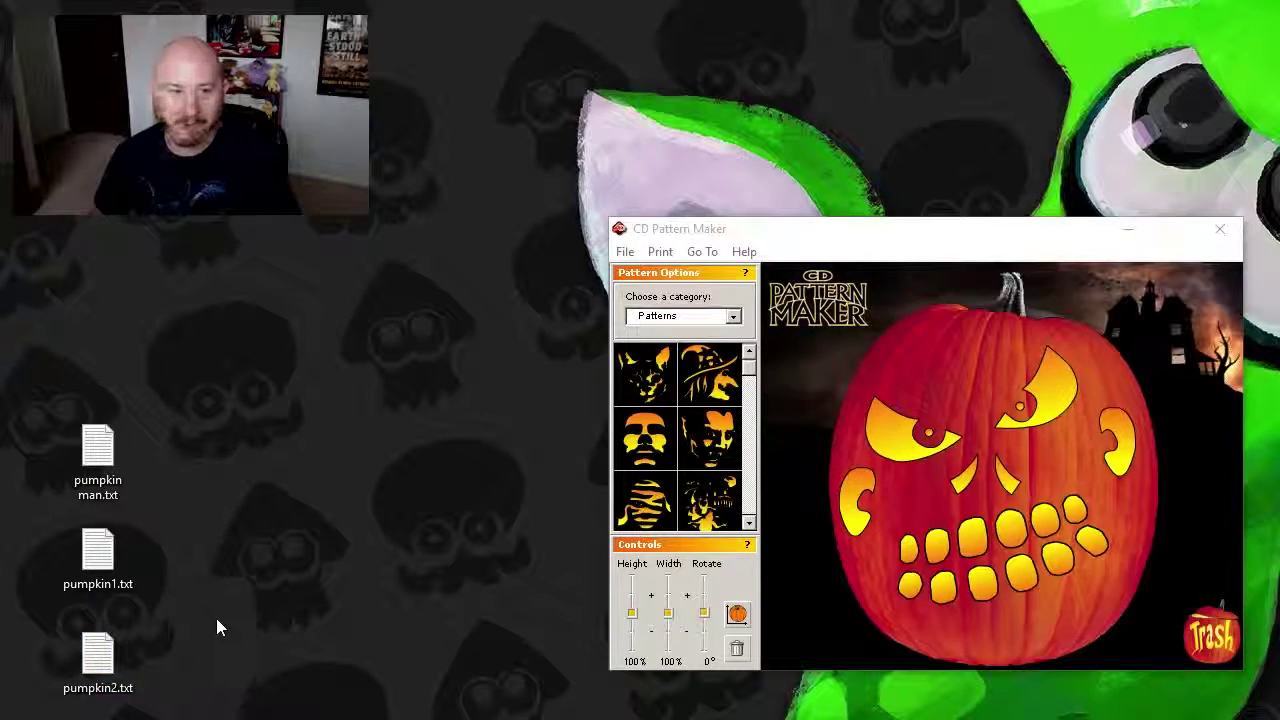
- Open pumpkin1.txt, then reopen pumpkin2.txt to restore the evil face
click(622, 252)
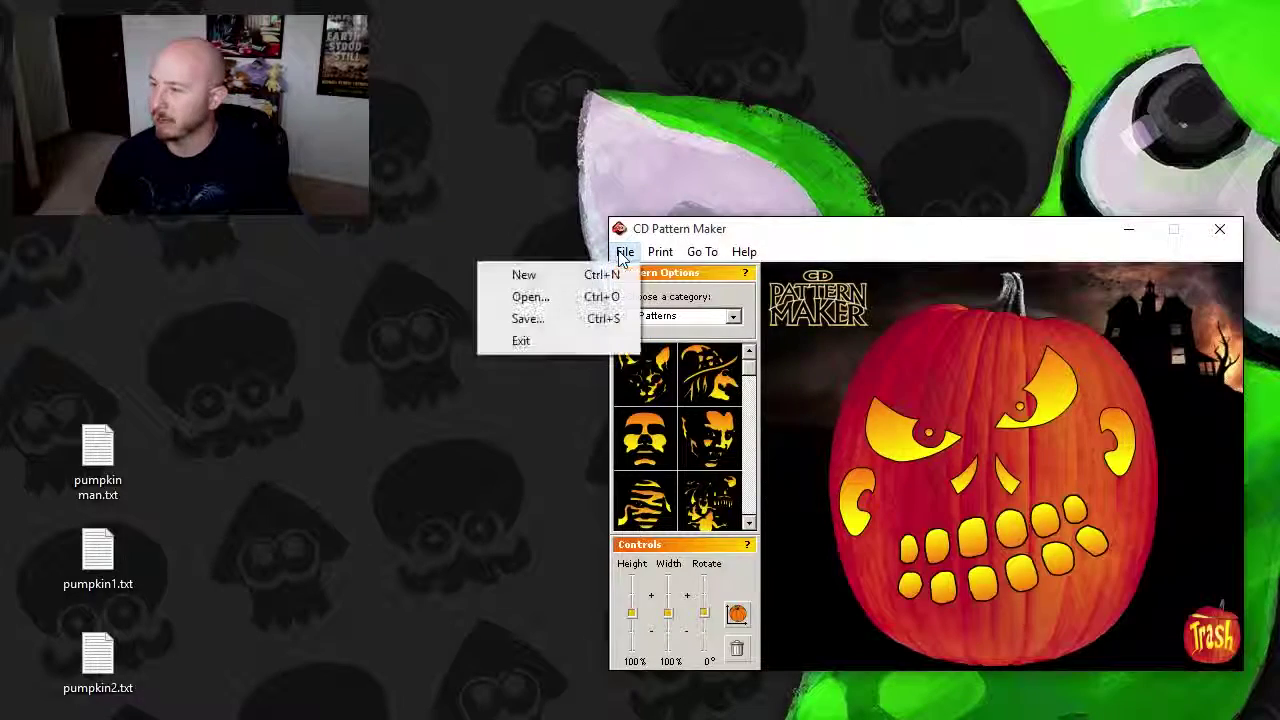
click(560, 297)
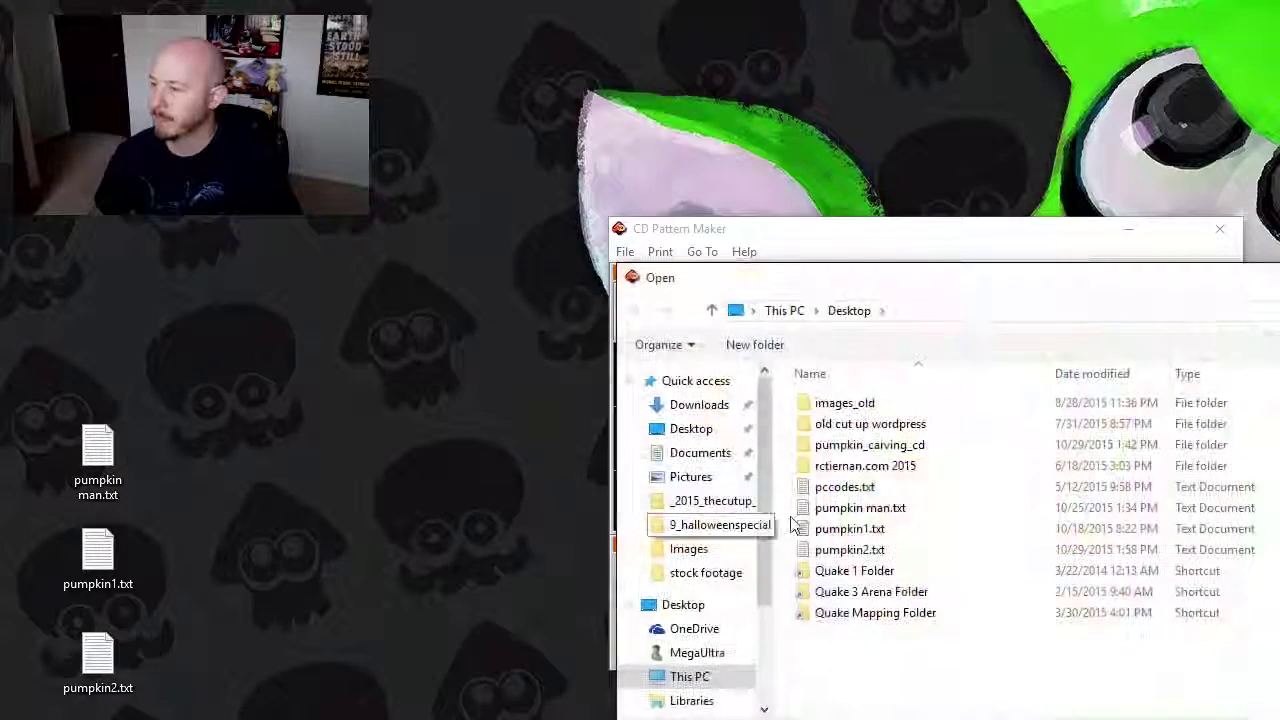
double_click(850, 527)
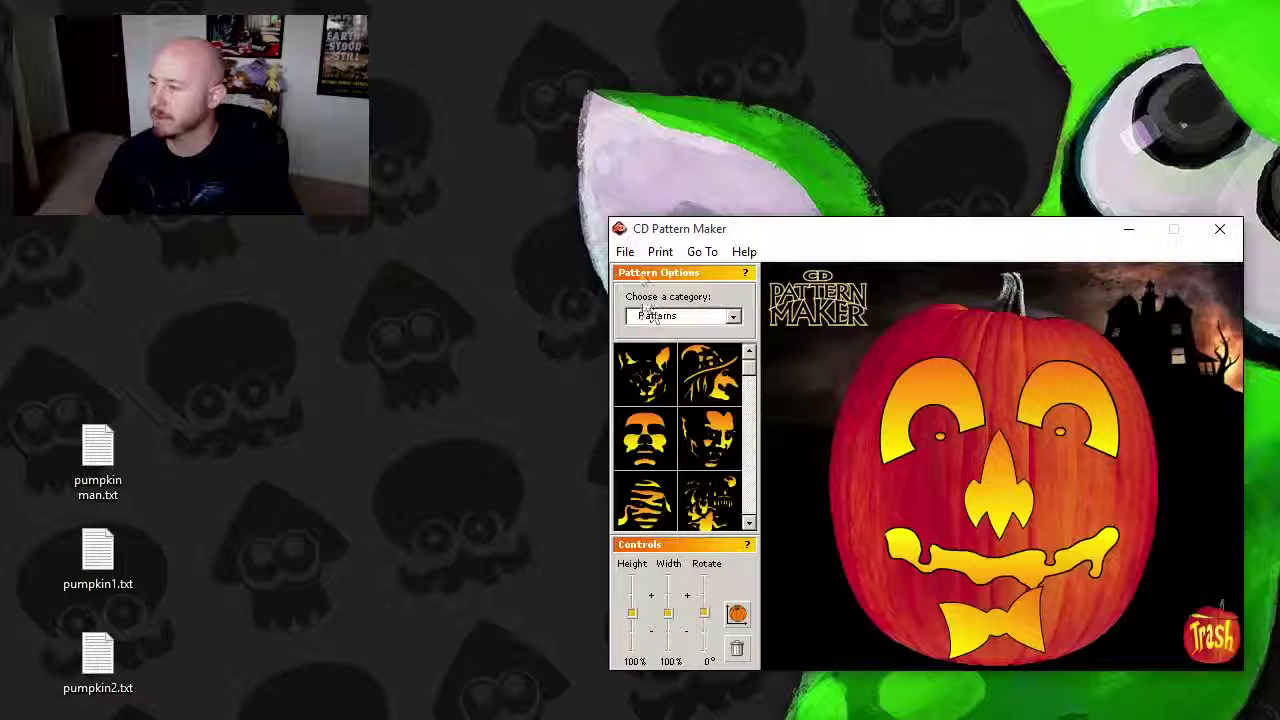
click(624, 252)
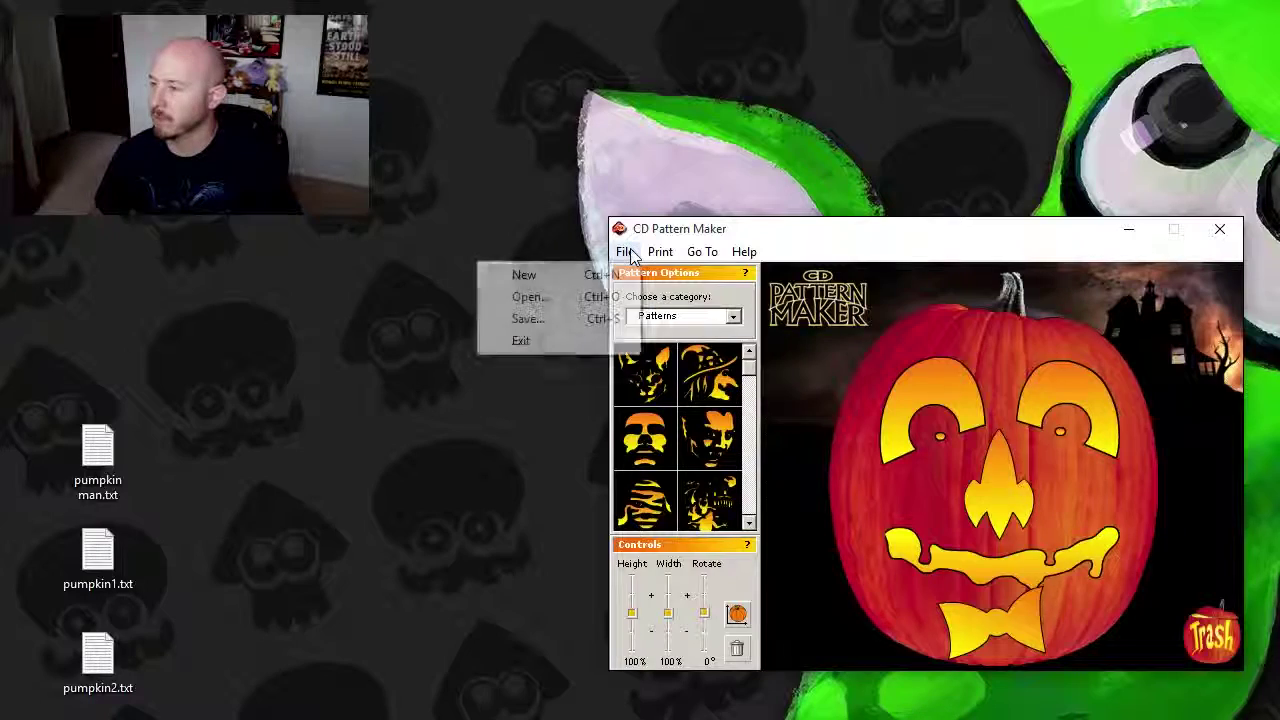
click(556, 299)
double_click(858, 553)
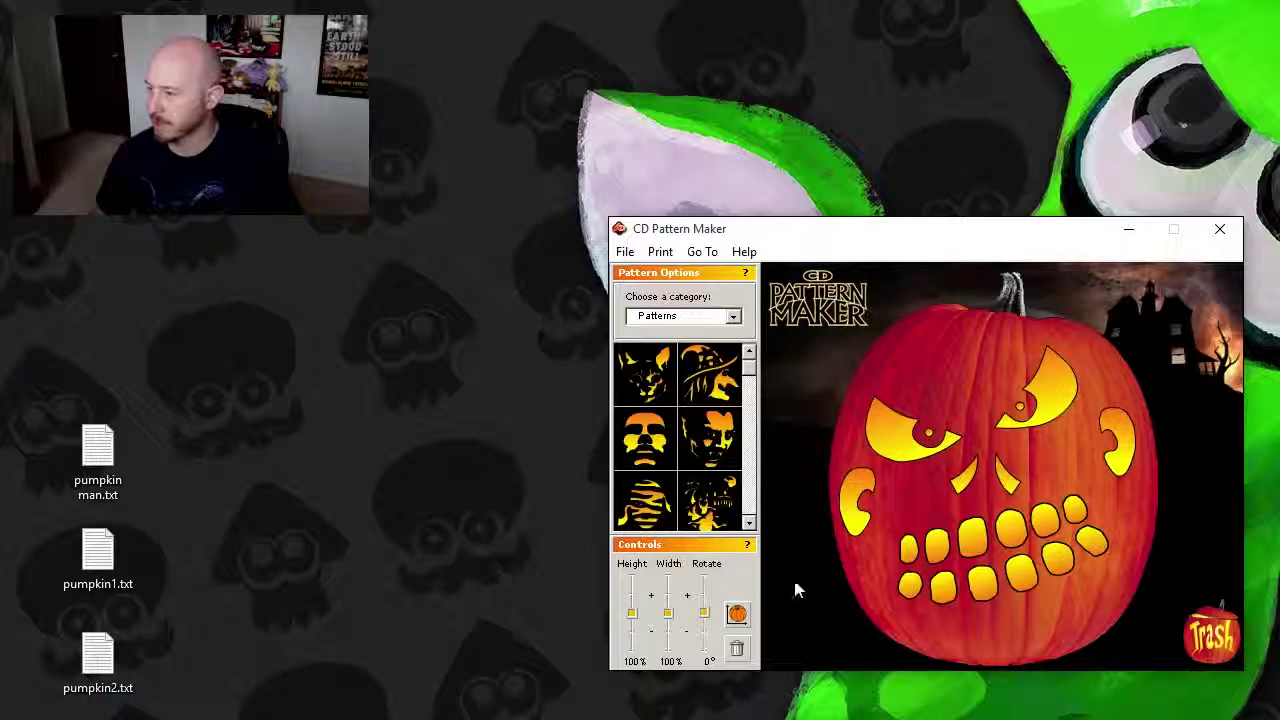
- Start a new default-size pumpkin and try the cat pattern on it
click(624, 251)
click(602, 274)
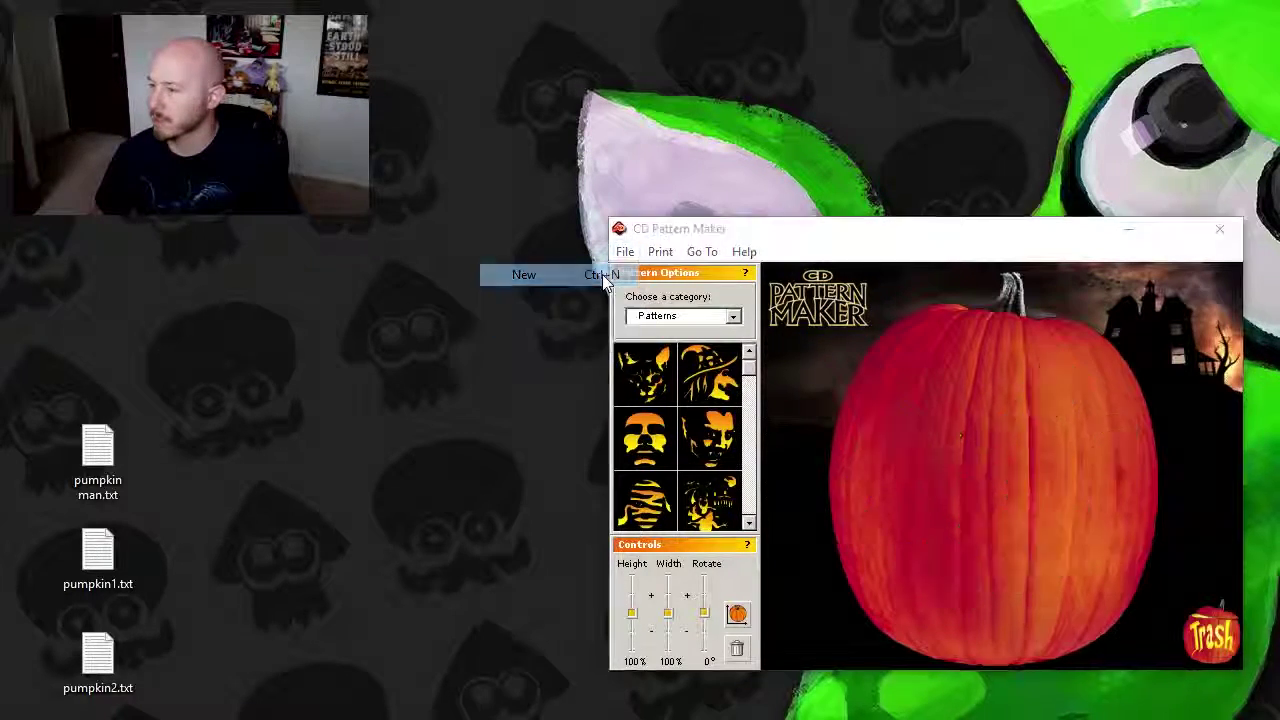
click(700, 390)
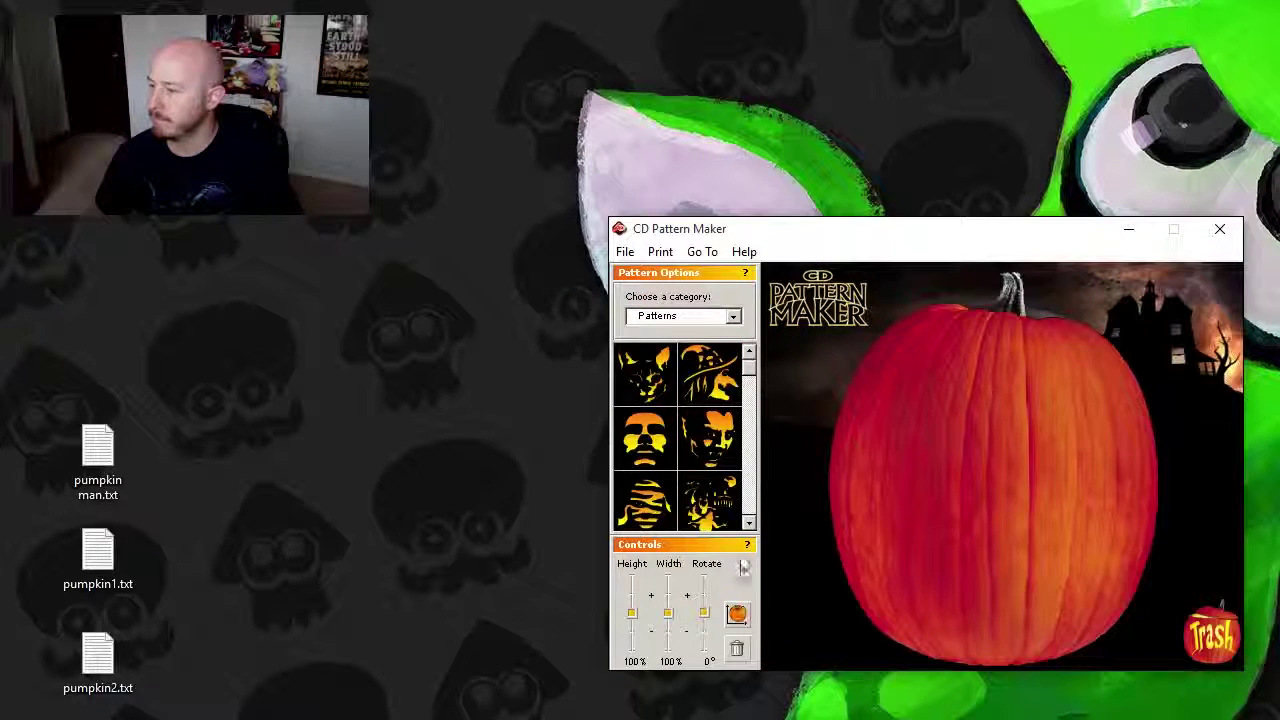
click(658, 385)
click(1068, 360)
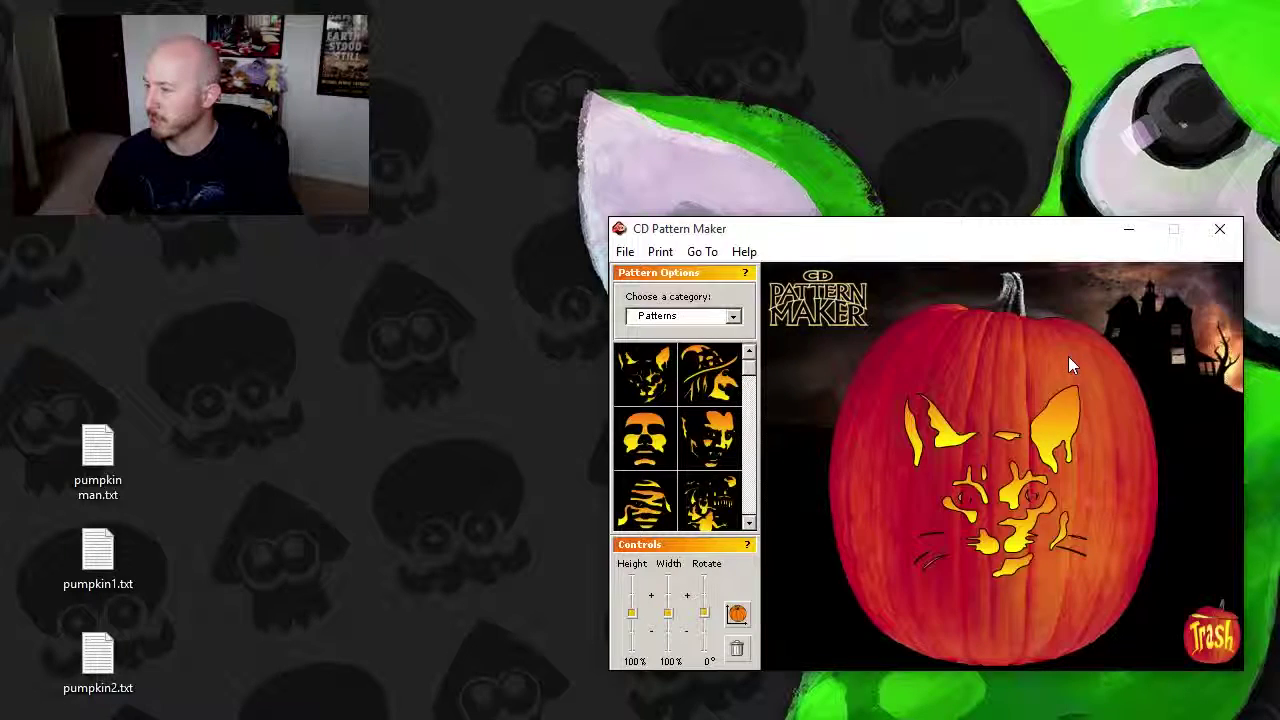
click(1018, 472)
drag(1032, 482, 1190, 626)
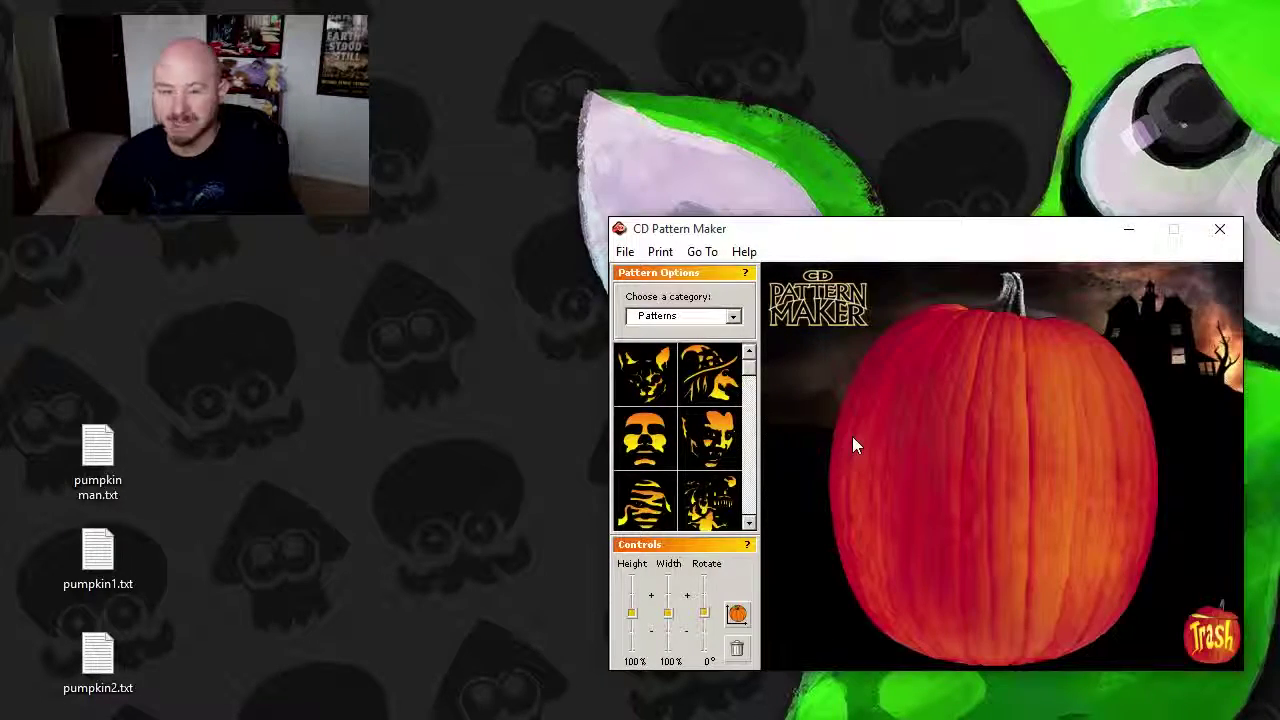
- Try the witch and vampire patterns, dragging each to the Trash
click(710, 374)
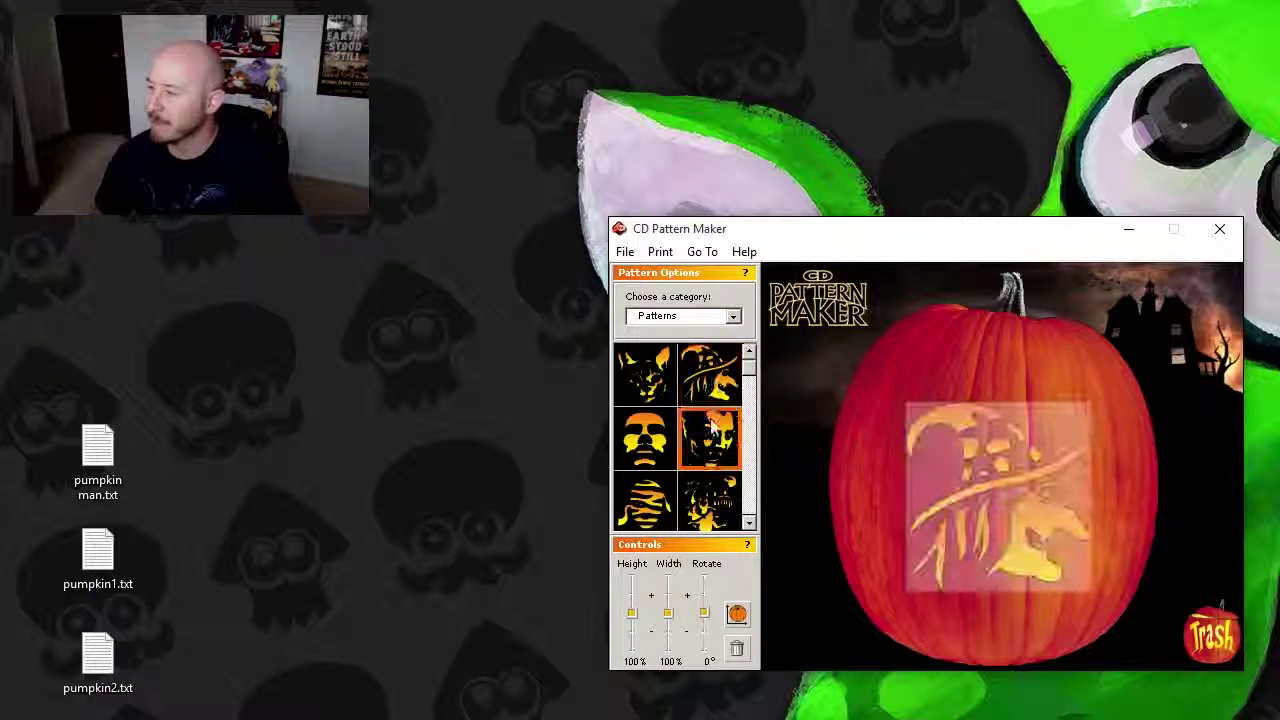
drag(1040, 485, 1200, 622)
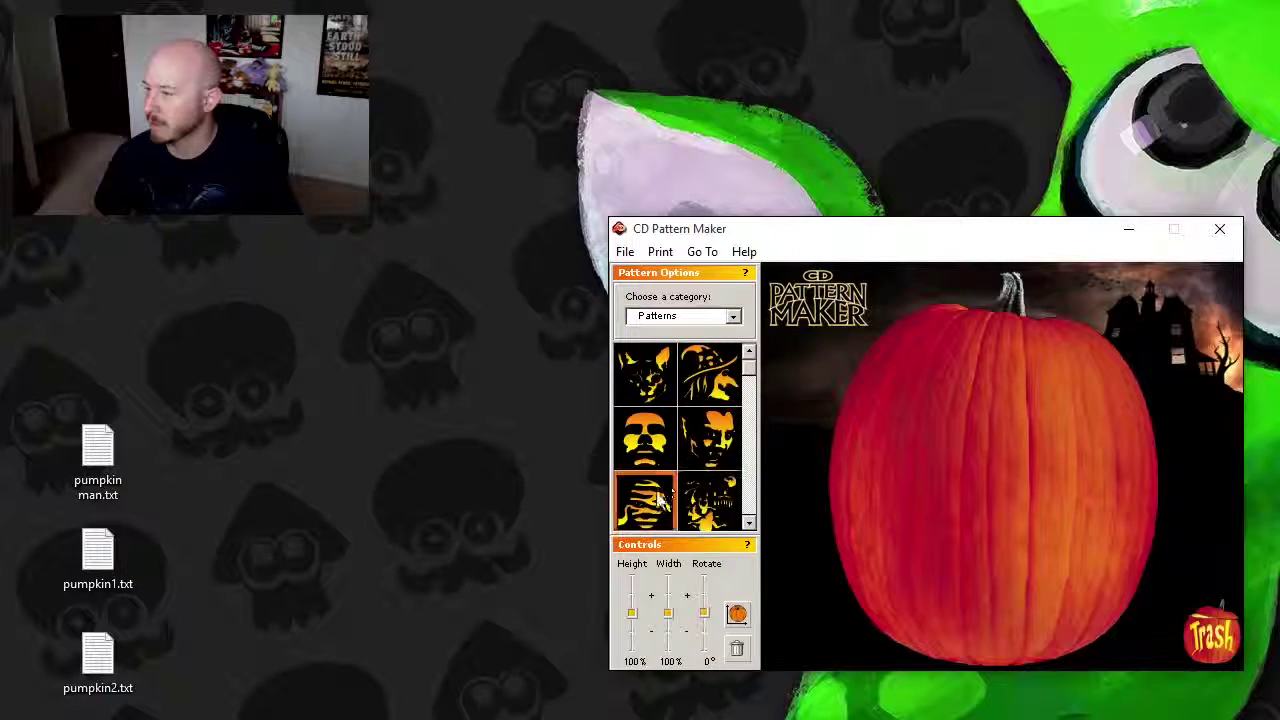
click(710, 440)
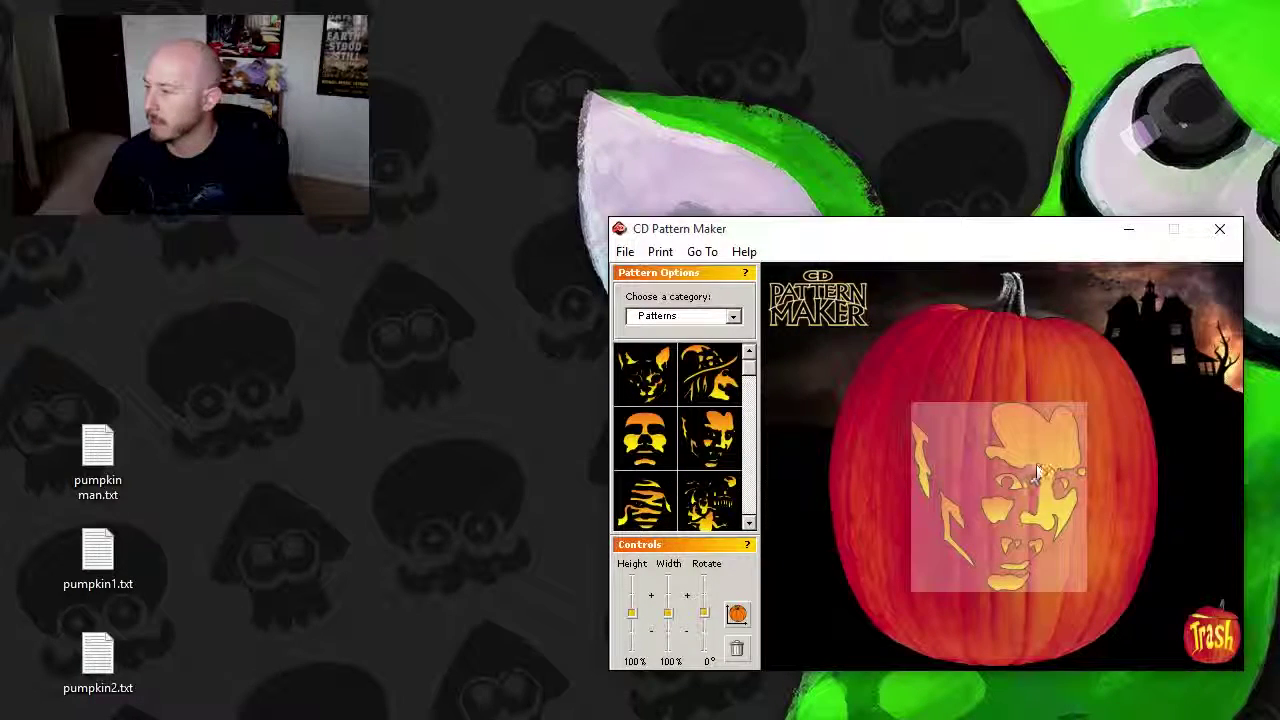
drag(1012, 432, 992, 434)
click(1122, 348)
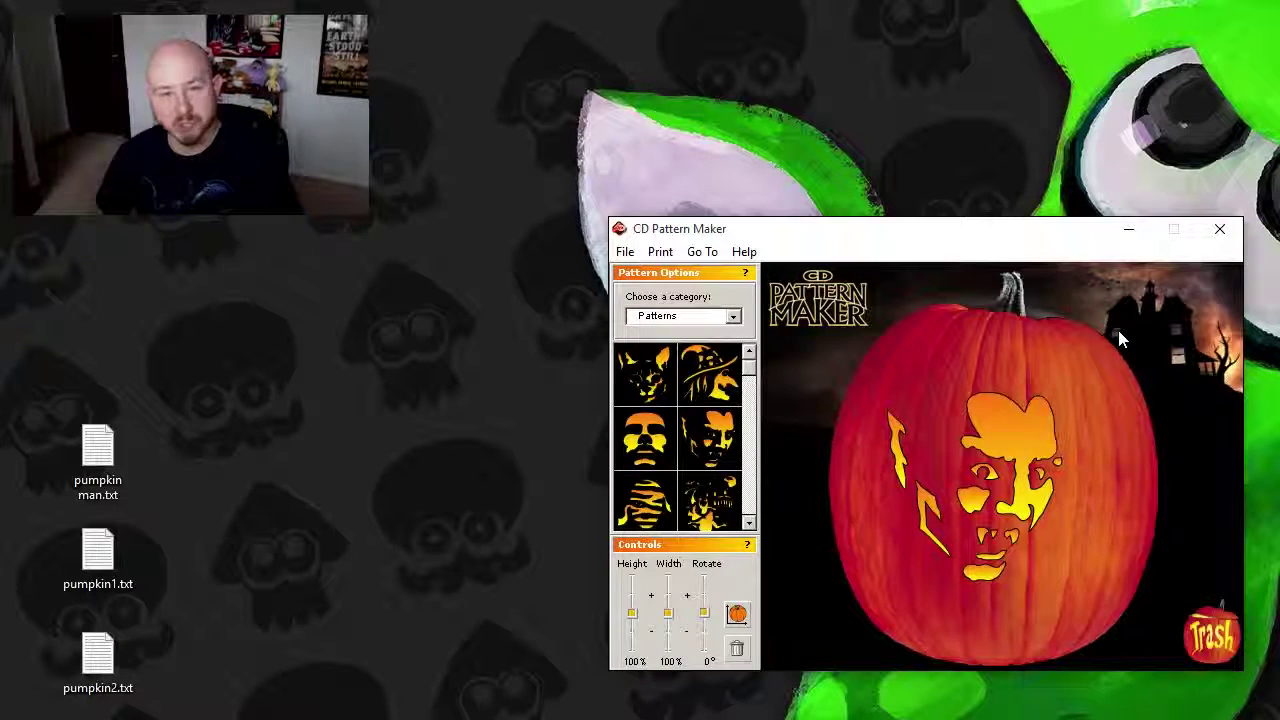
drag(940, 412, 1214, 634)
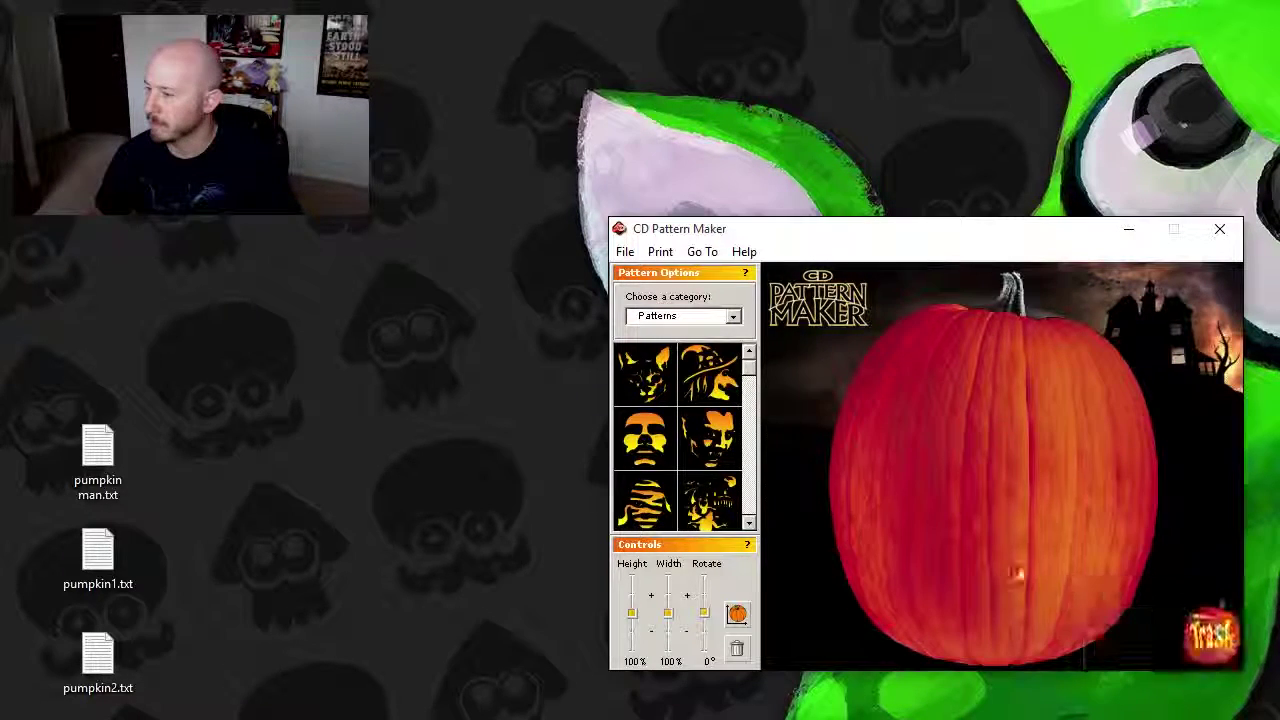
- Scroll the Patterns list down to the skeleton scene
click(749, 522)
click(749, 522)
click(749, 522)
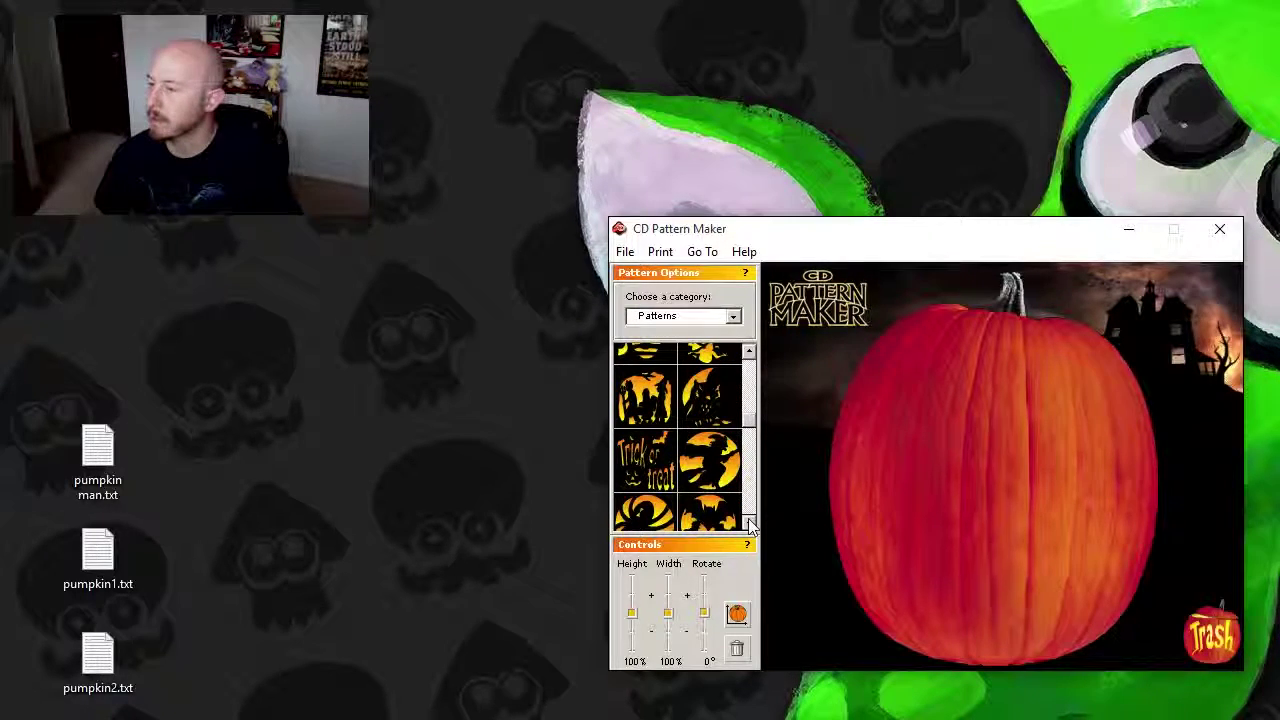
click(749, 522)
click(749, 522)
click(749, 522)
click(749, 522)
click(749, 522)
click(749, 522)
click(749, 522)
click(749, 522)
click(749, 524)
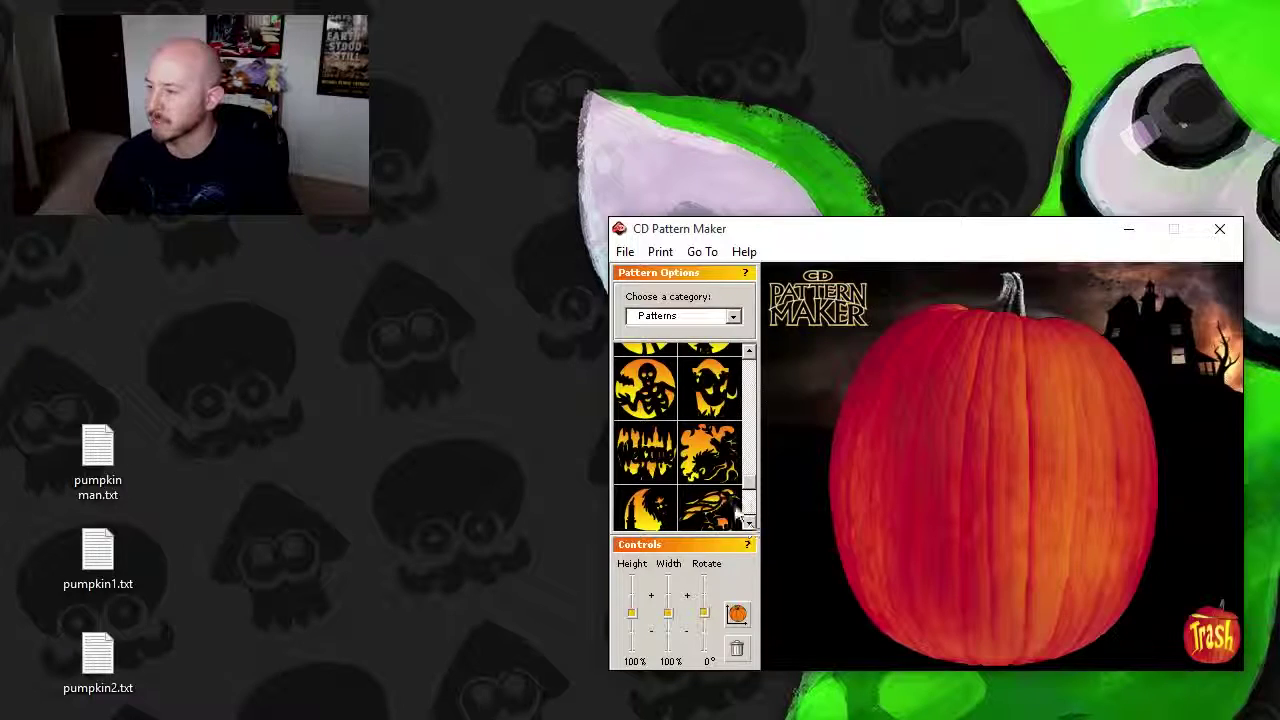
- Place the skeleton-and-bat scene on the pumpkin and adjust its height and width sliders
drag(657, 397, 956, 410)
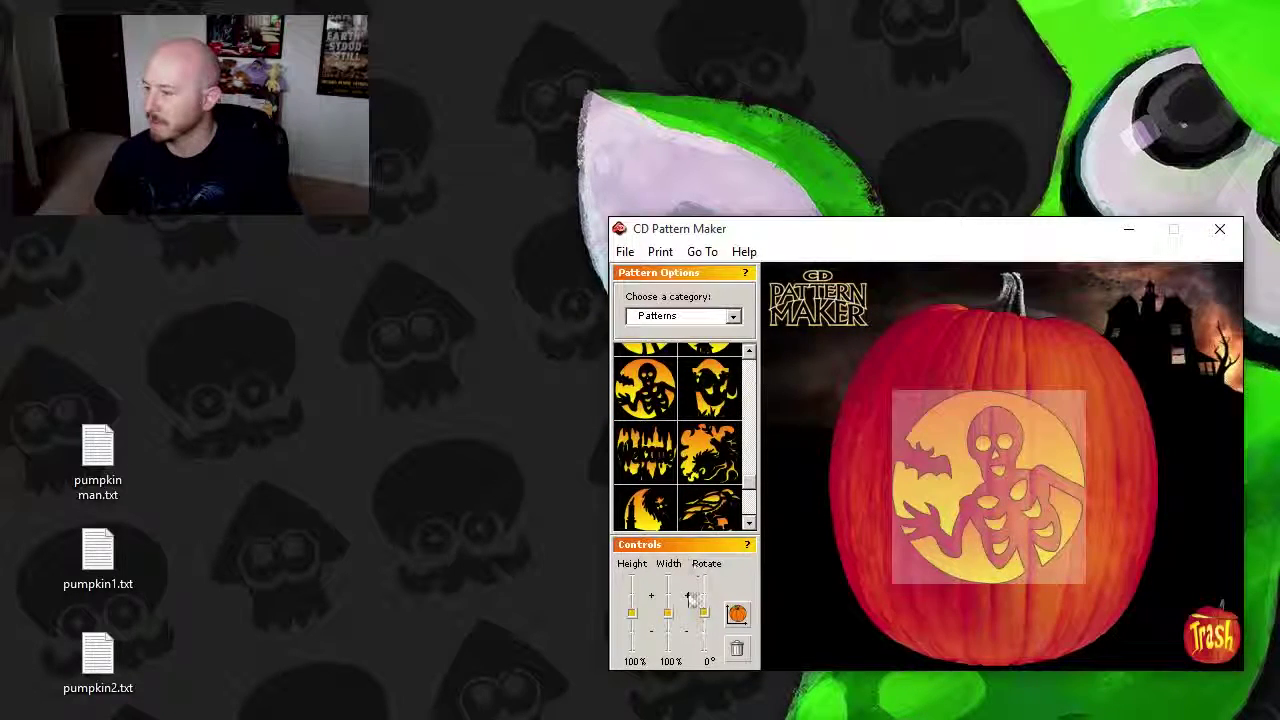
drag(668, 613, 631, 580)
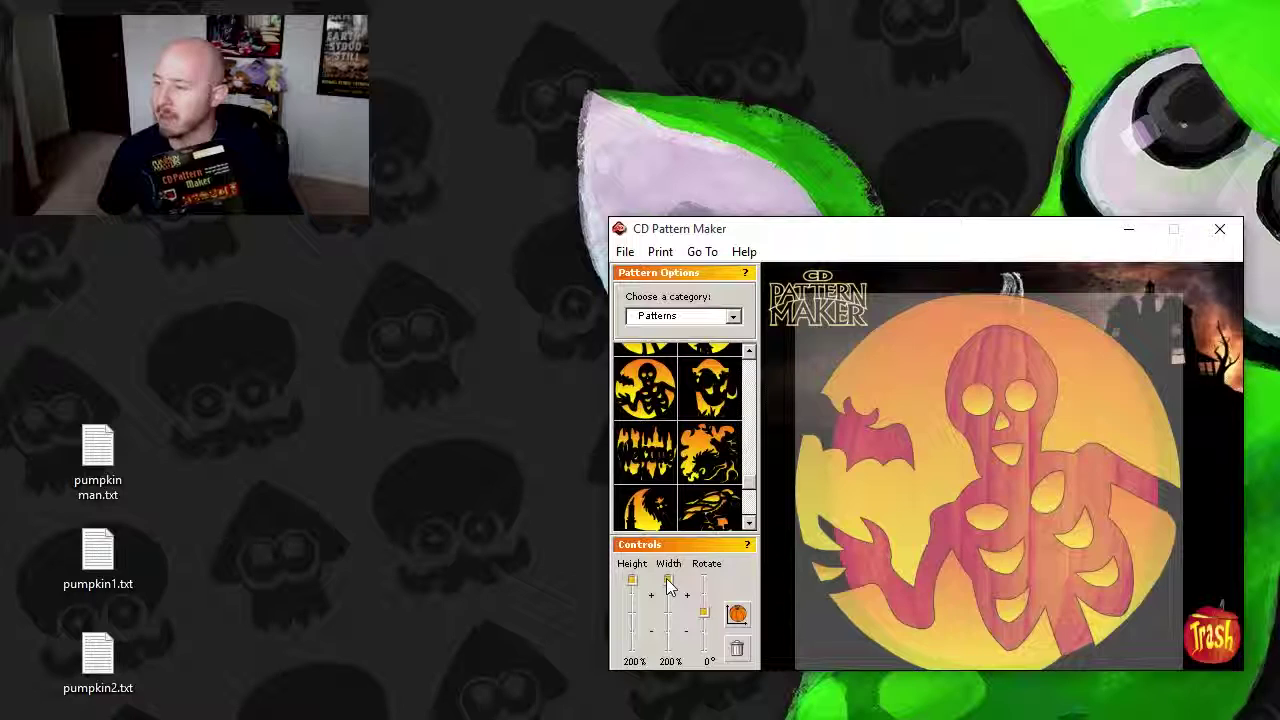
drag(669, 586, 632, 608)
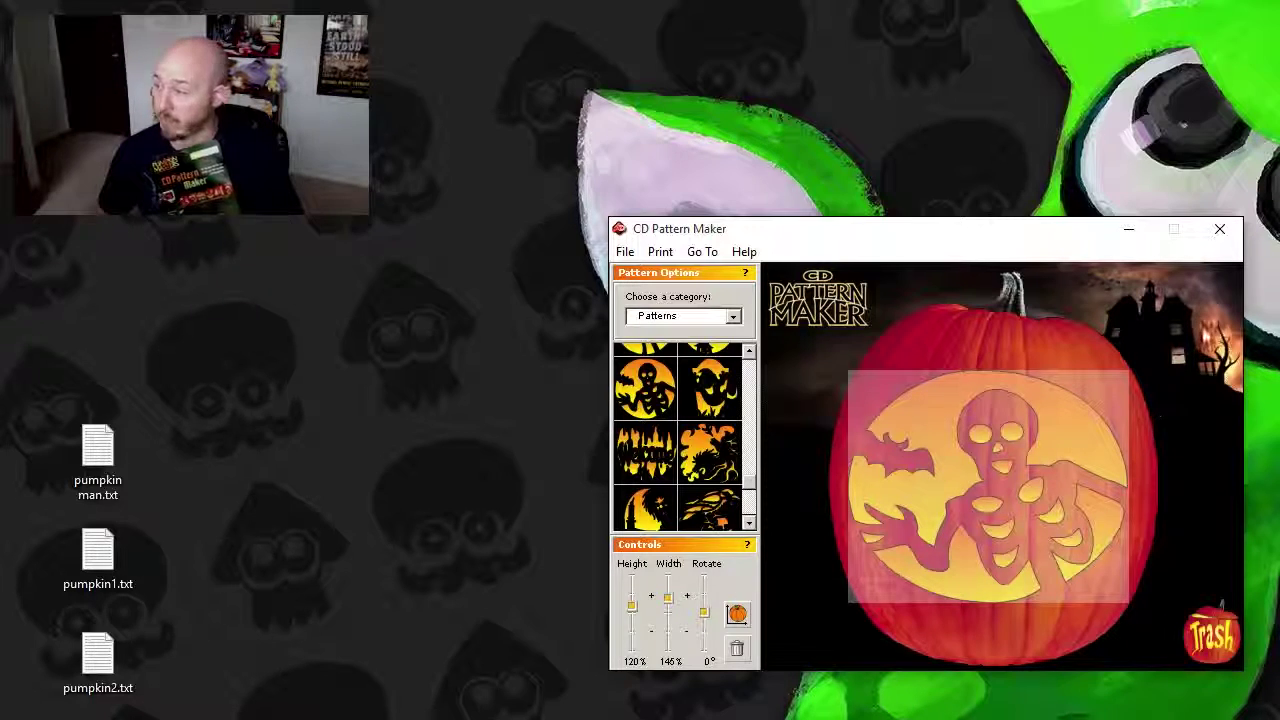
click(1163, 348)
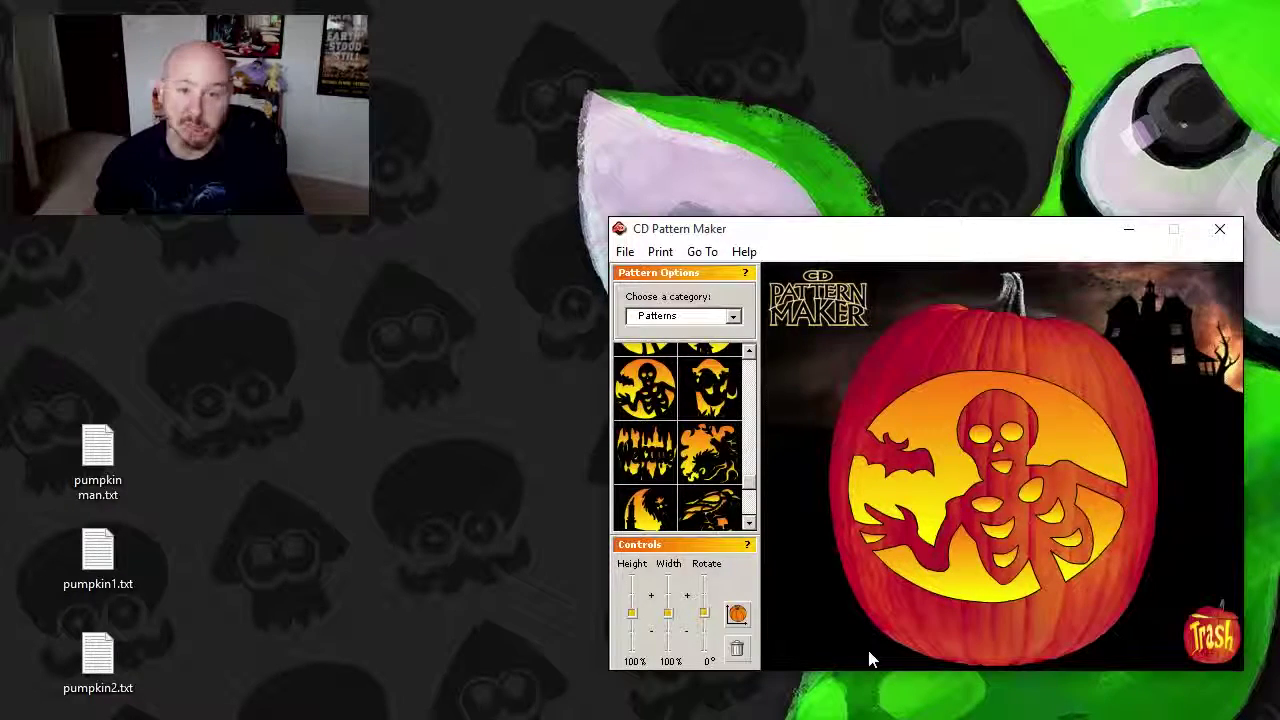
click(750, 515)
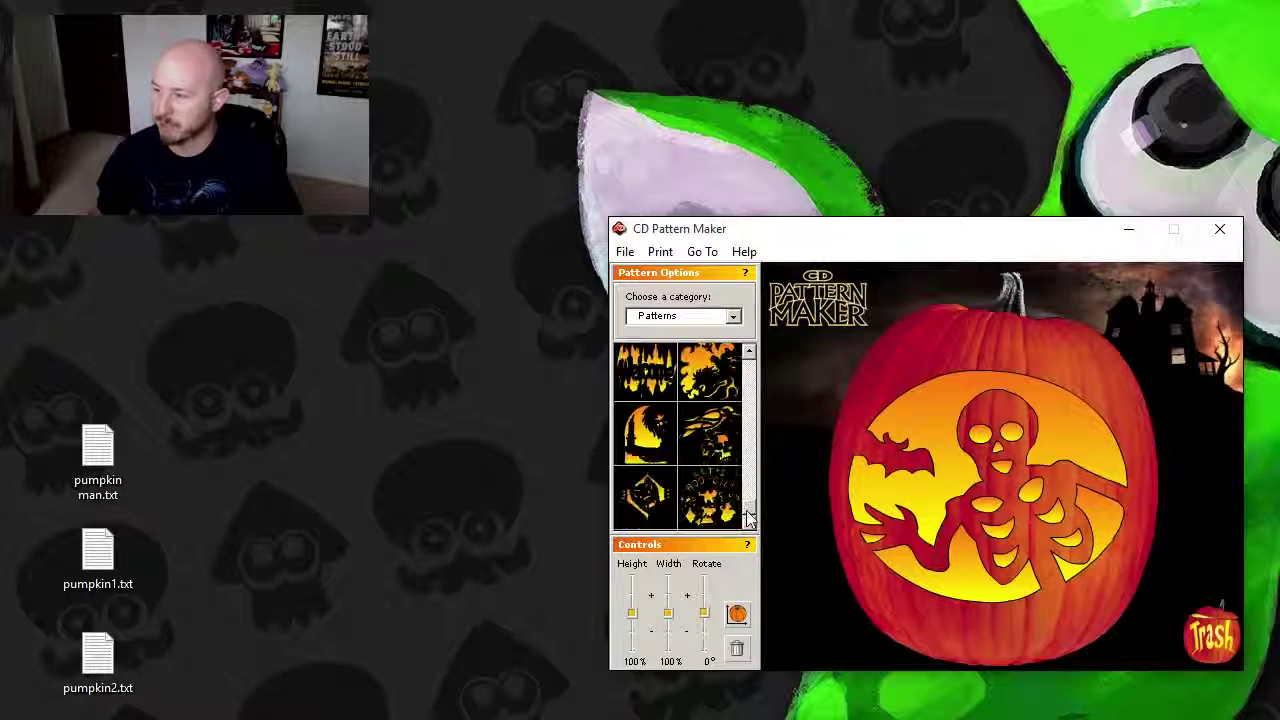